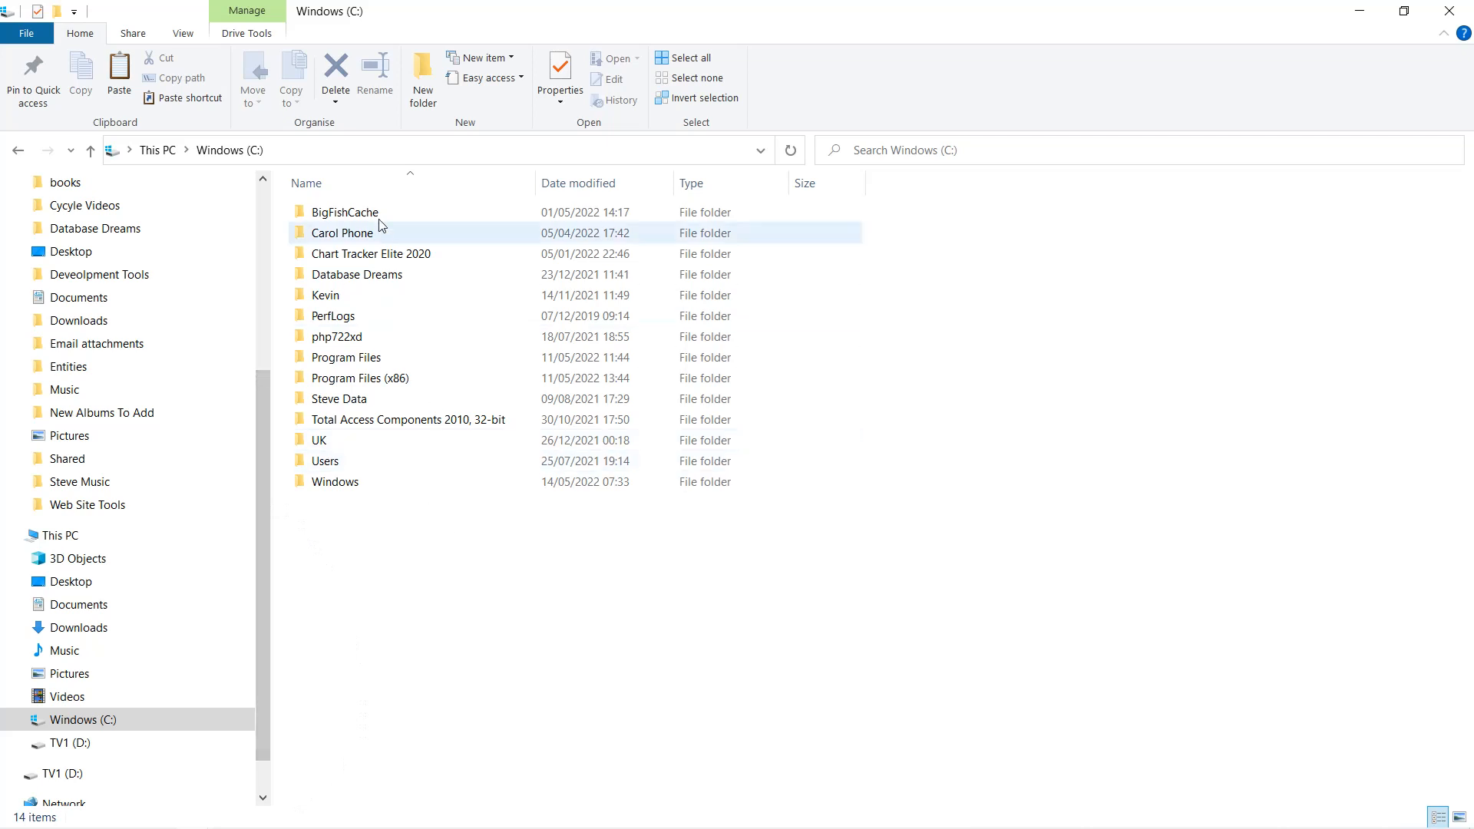
Create a new folder named Design Version in the root of the Windows (C:) drive
click(422, 77)
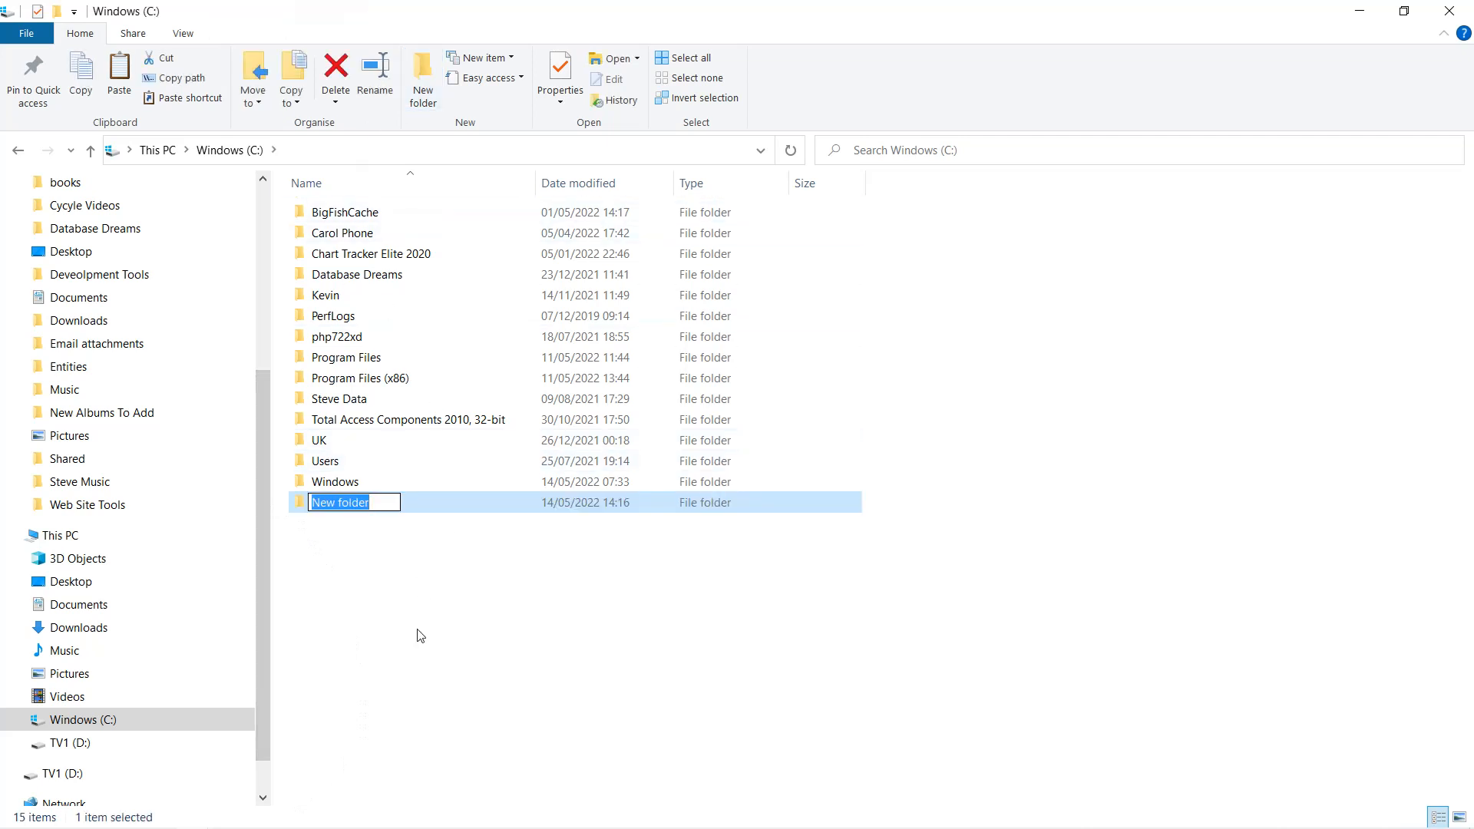
text(D)
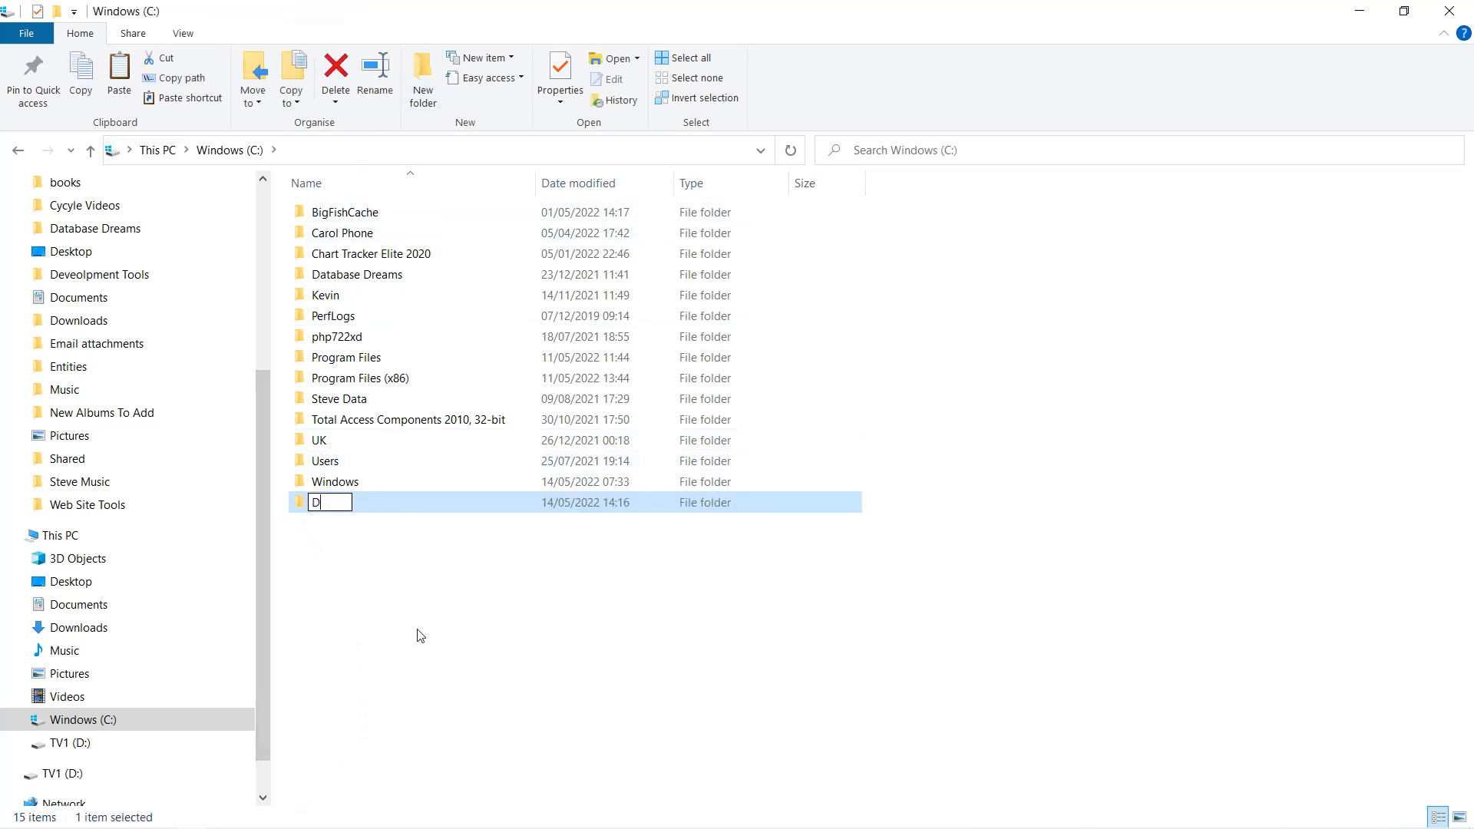
text(esign Version)
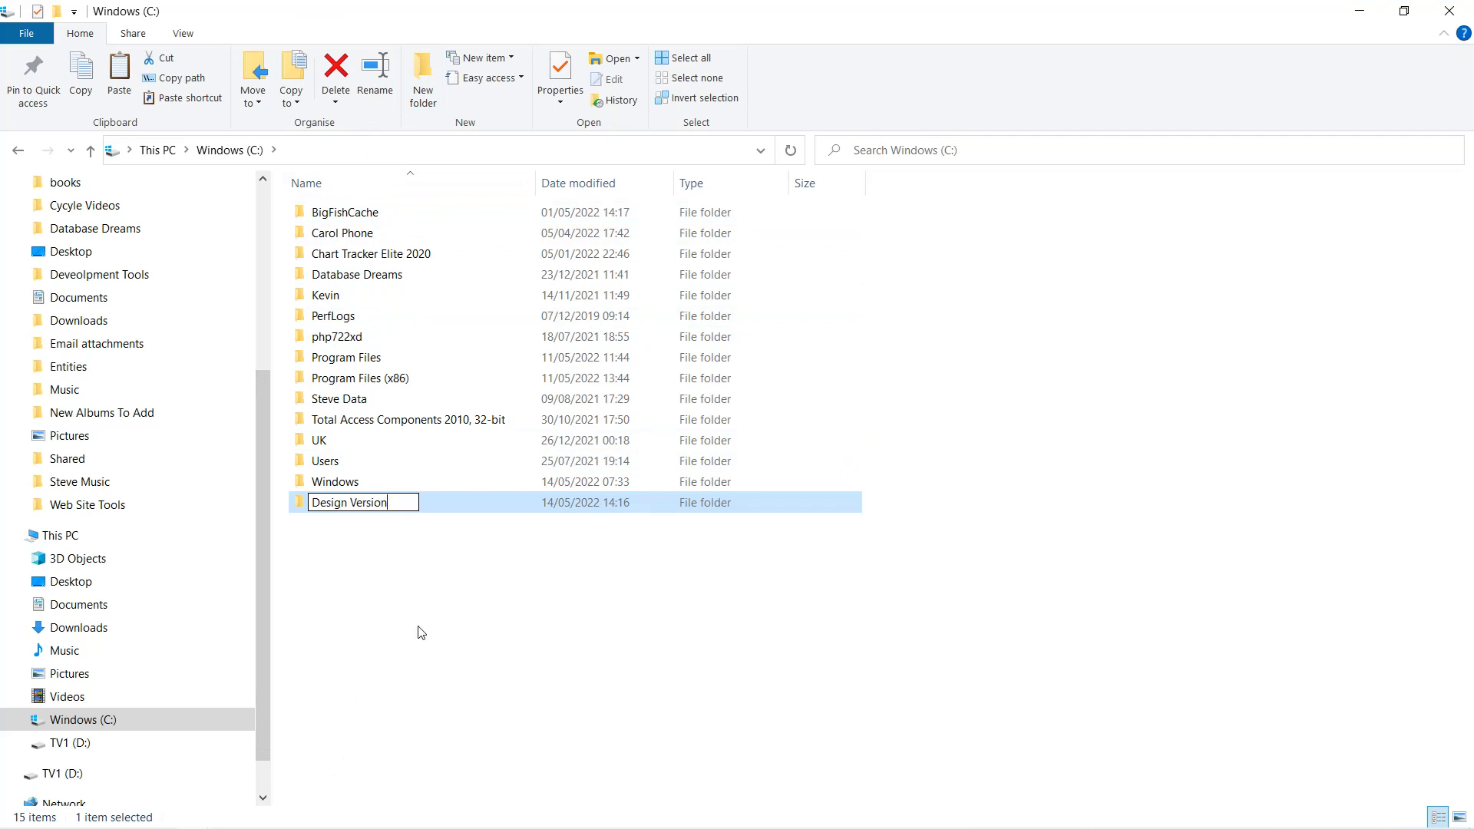
click(350, 535)
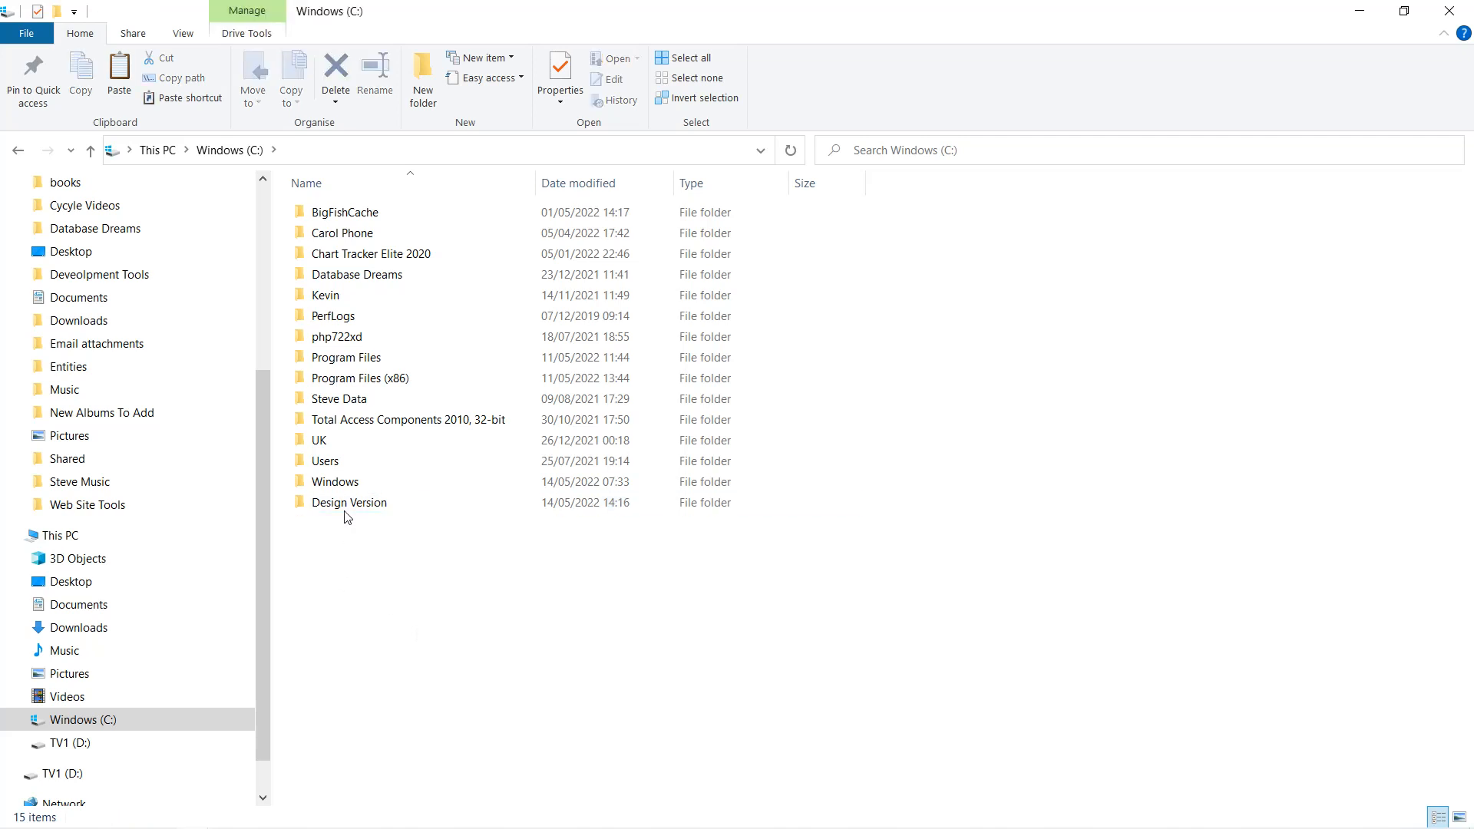
Create a folder named Simple Charts inside the Design Version folder and open it
double_click(347, 508)
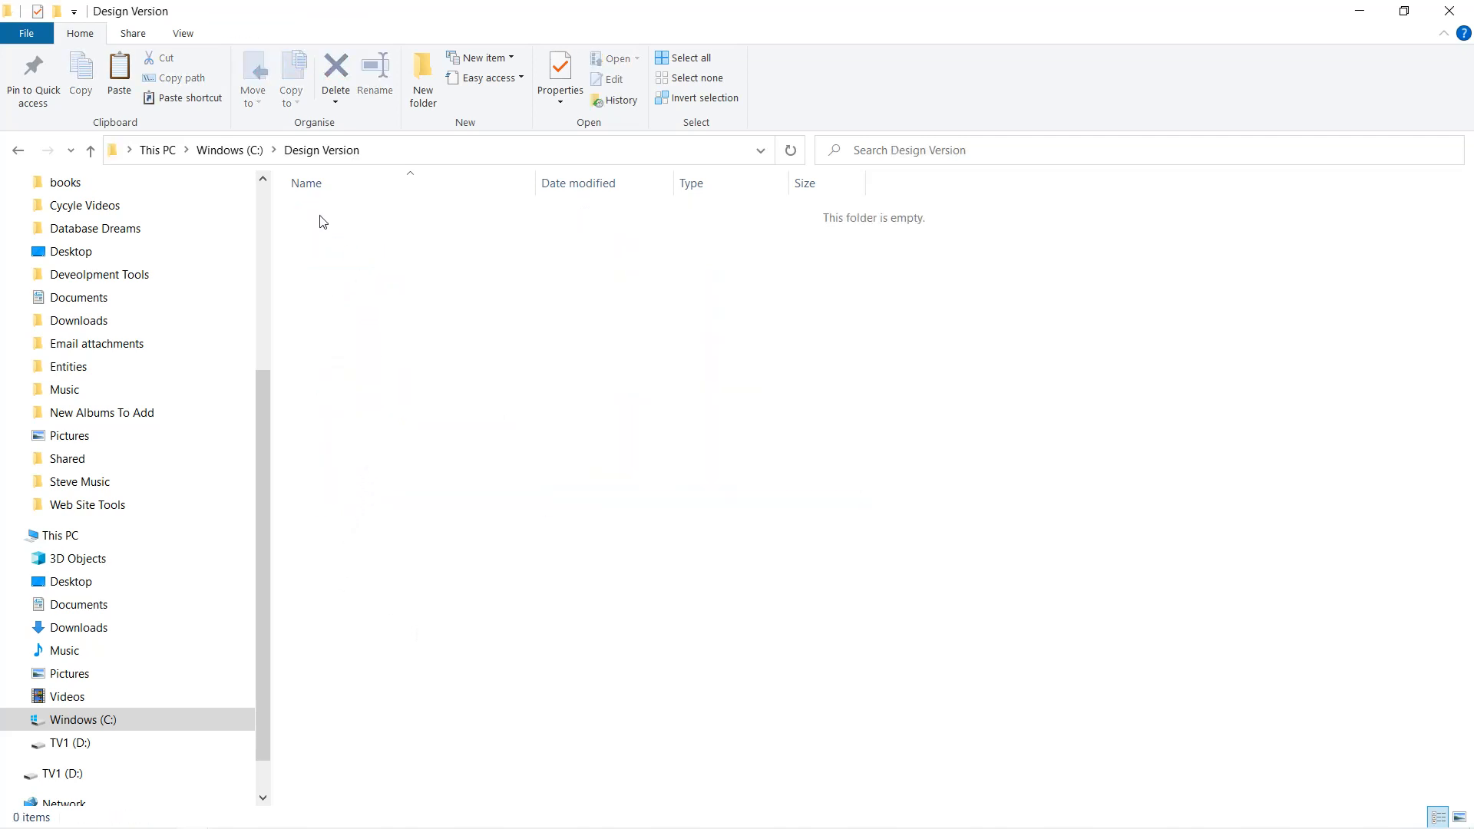
click(422, 95)
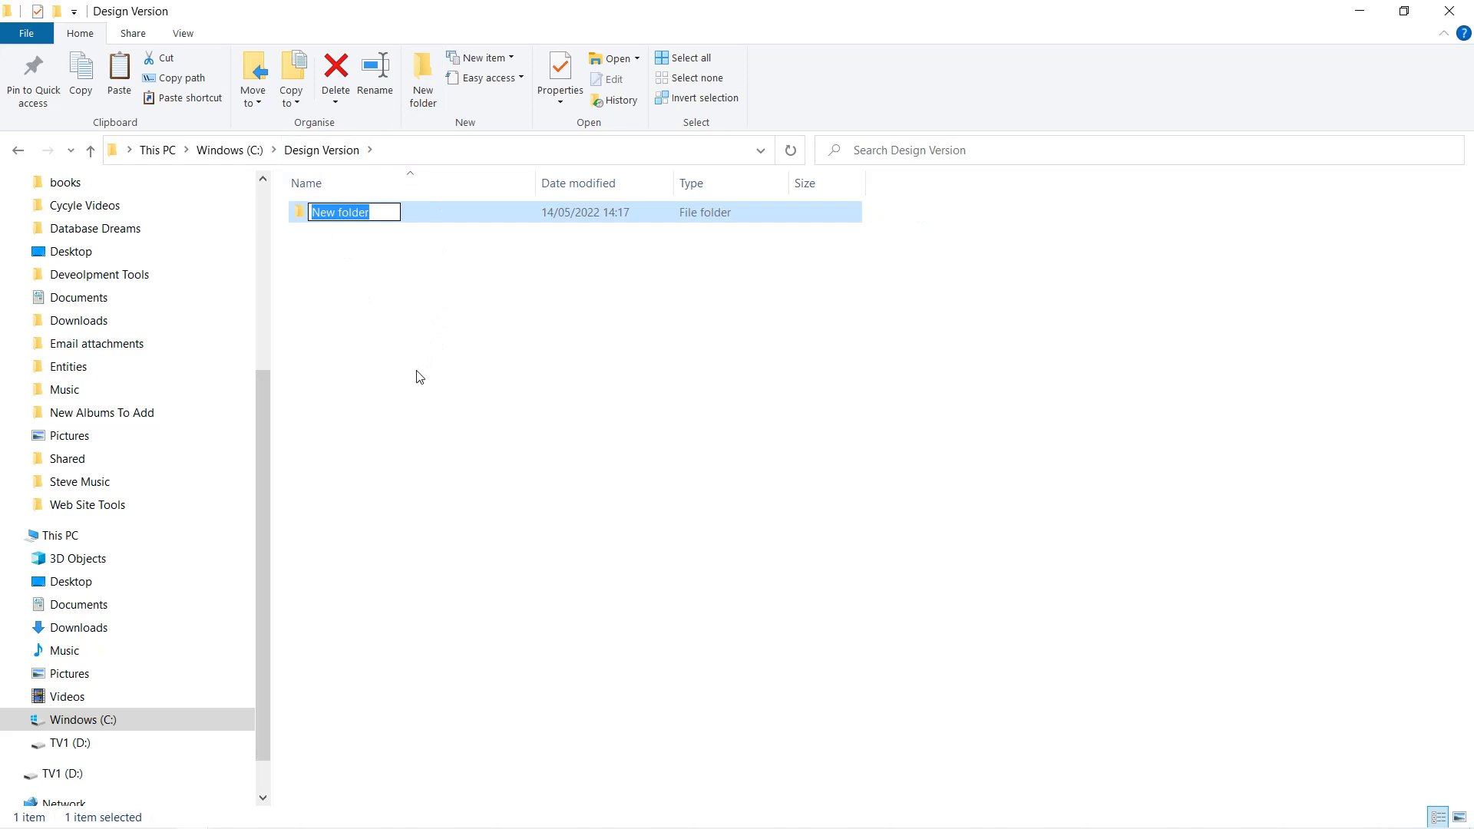
text(Simp)
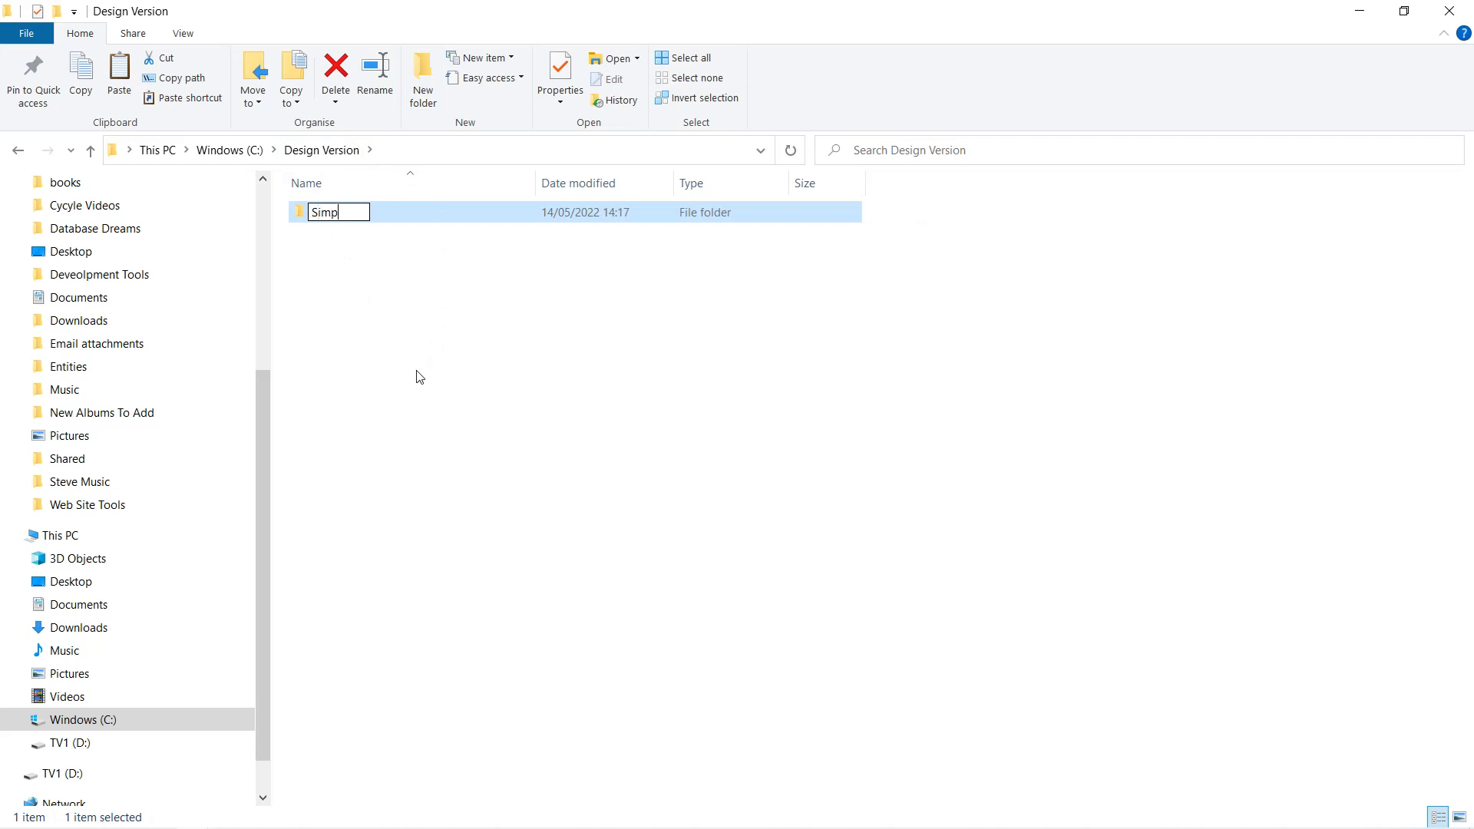
text(le Charts)
click(358, 231)
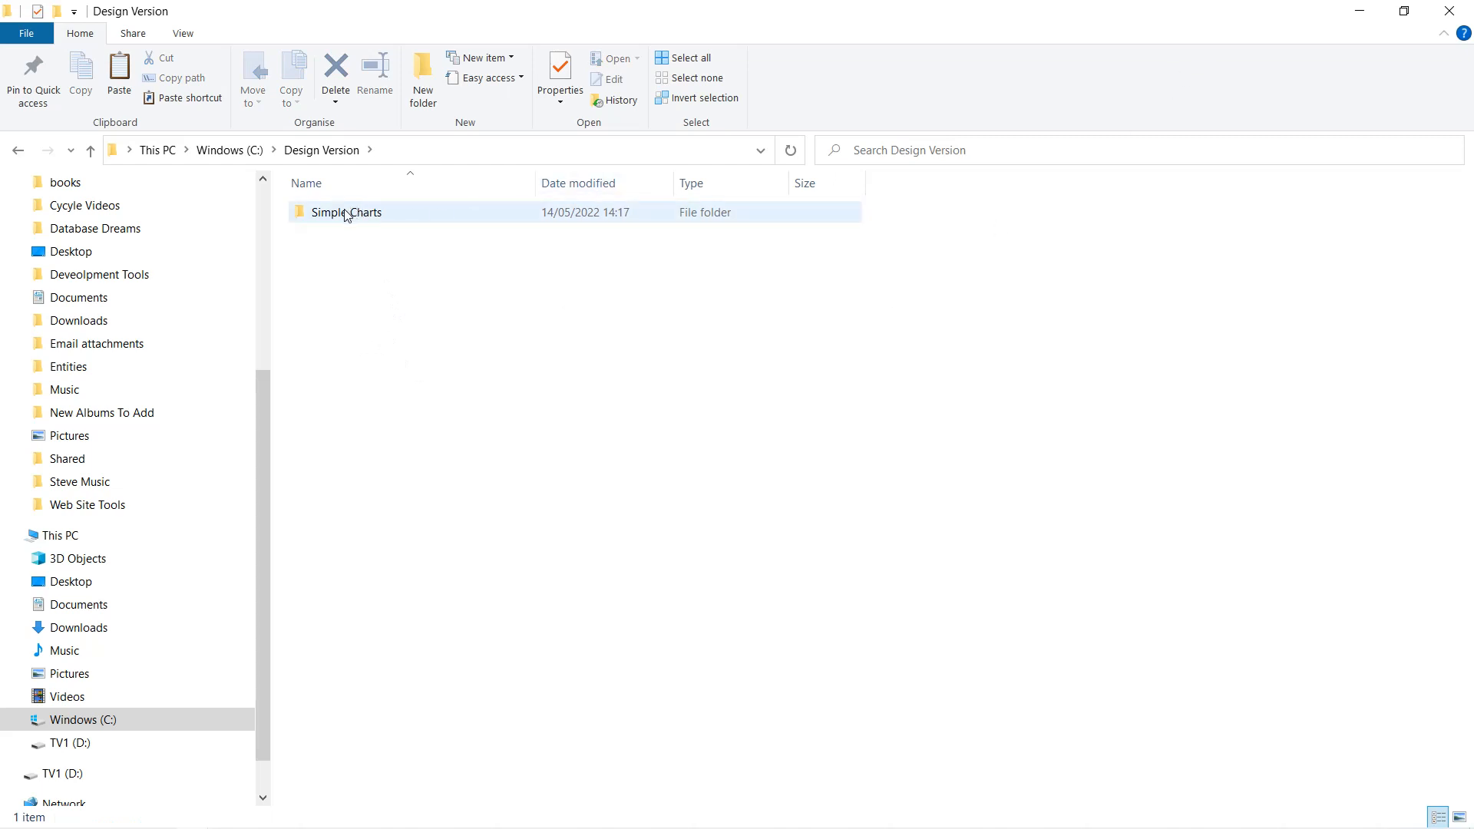
double_click(345, 215)
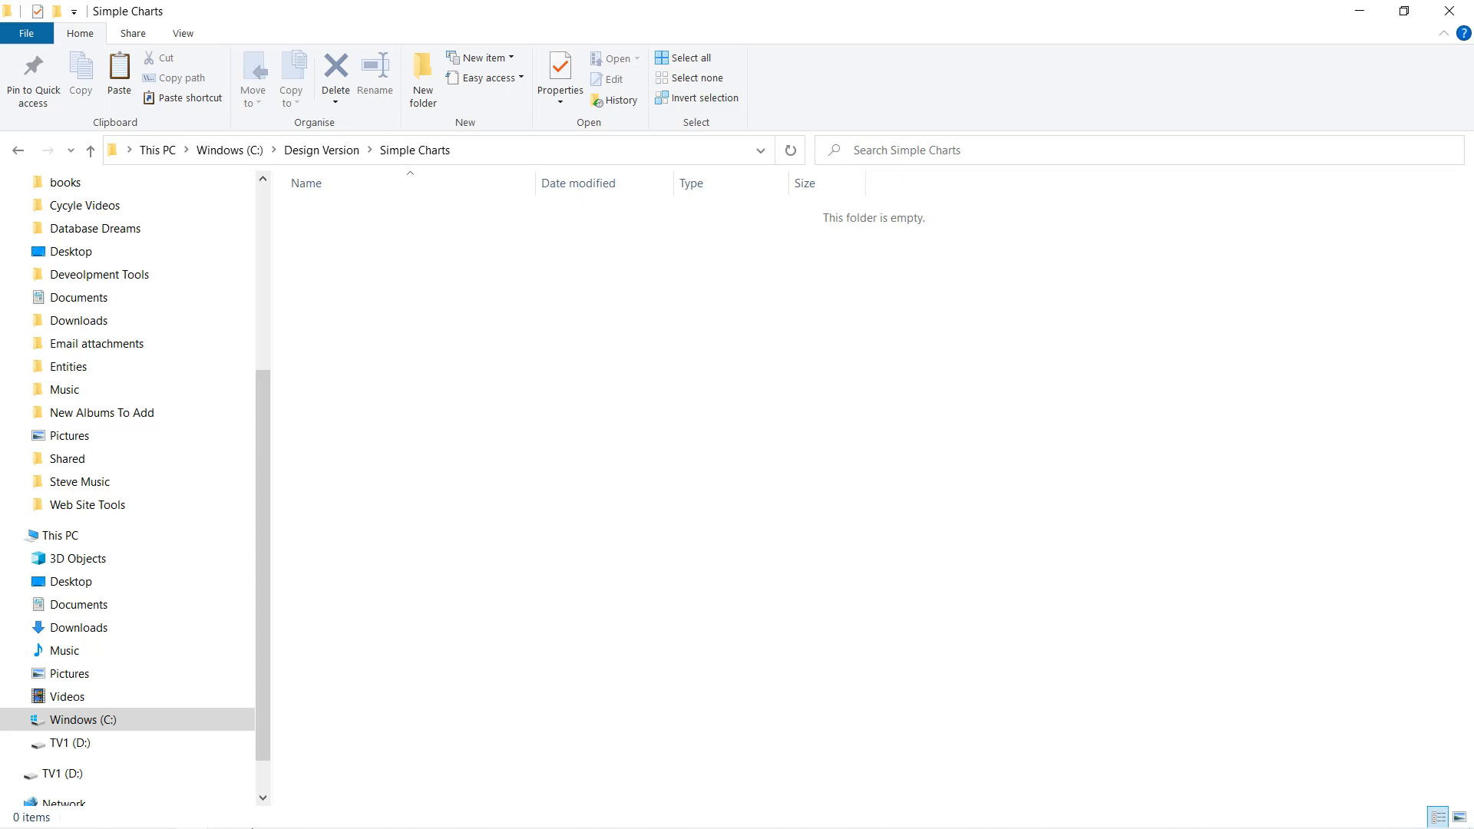
Look through the Chart Tracker Elite 2525 folder under C:\Database Dreams\My Programs in the other Explorer window, and close that window
mouse_move(298, 828)
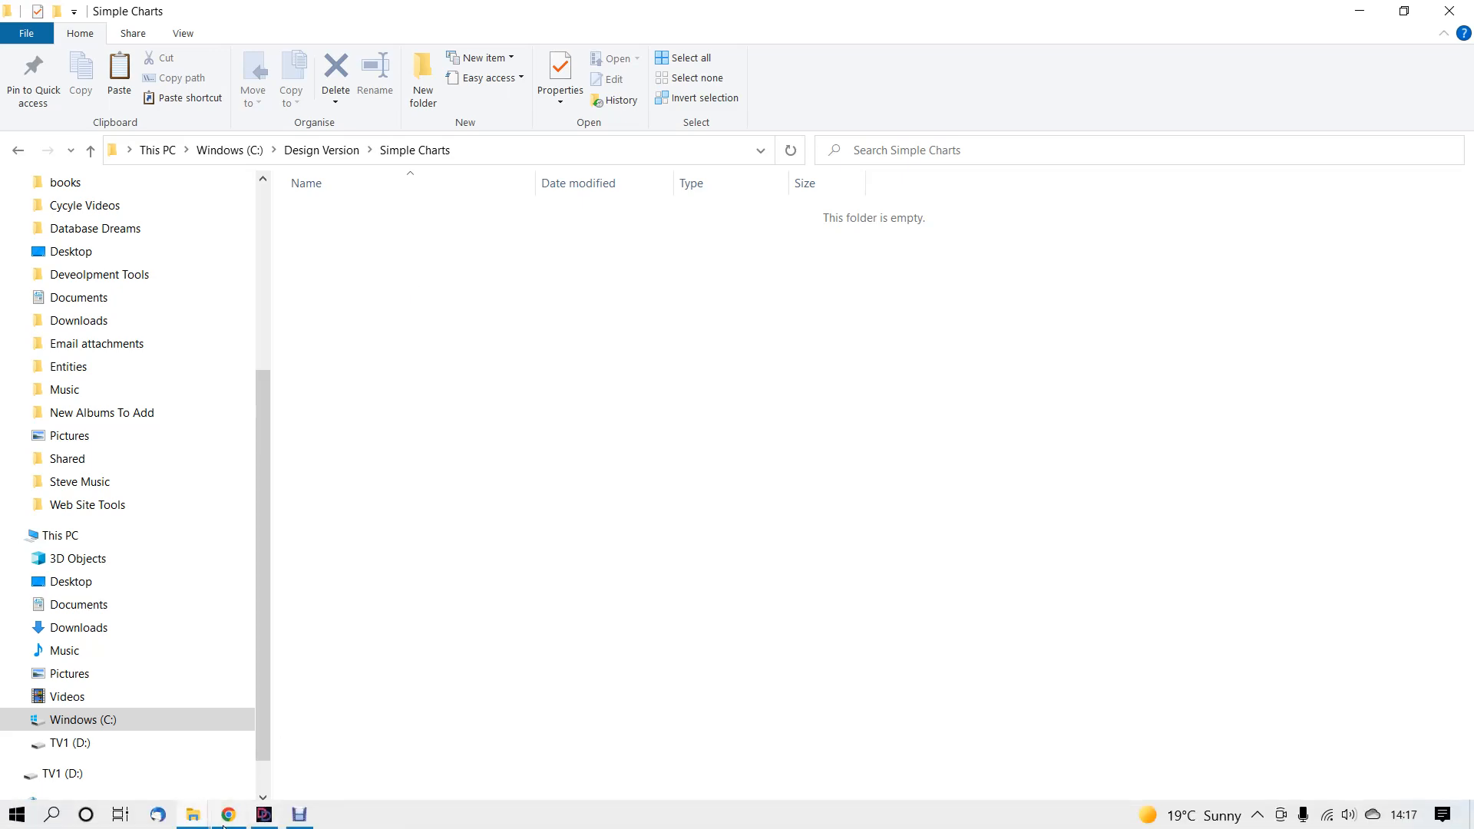
mouse_move(197, 821)
click(479, 787)
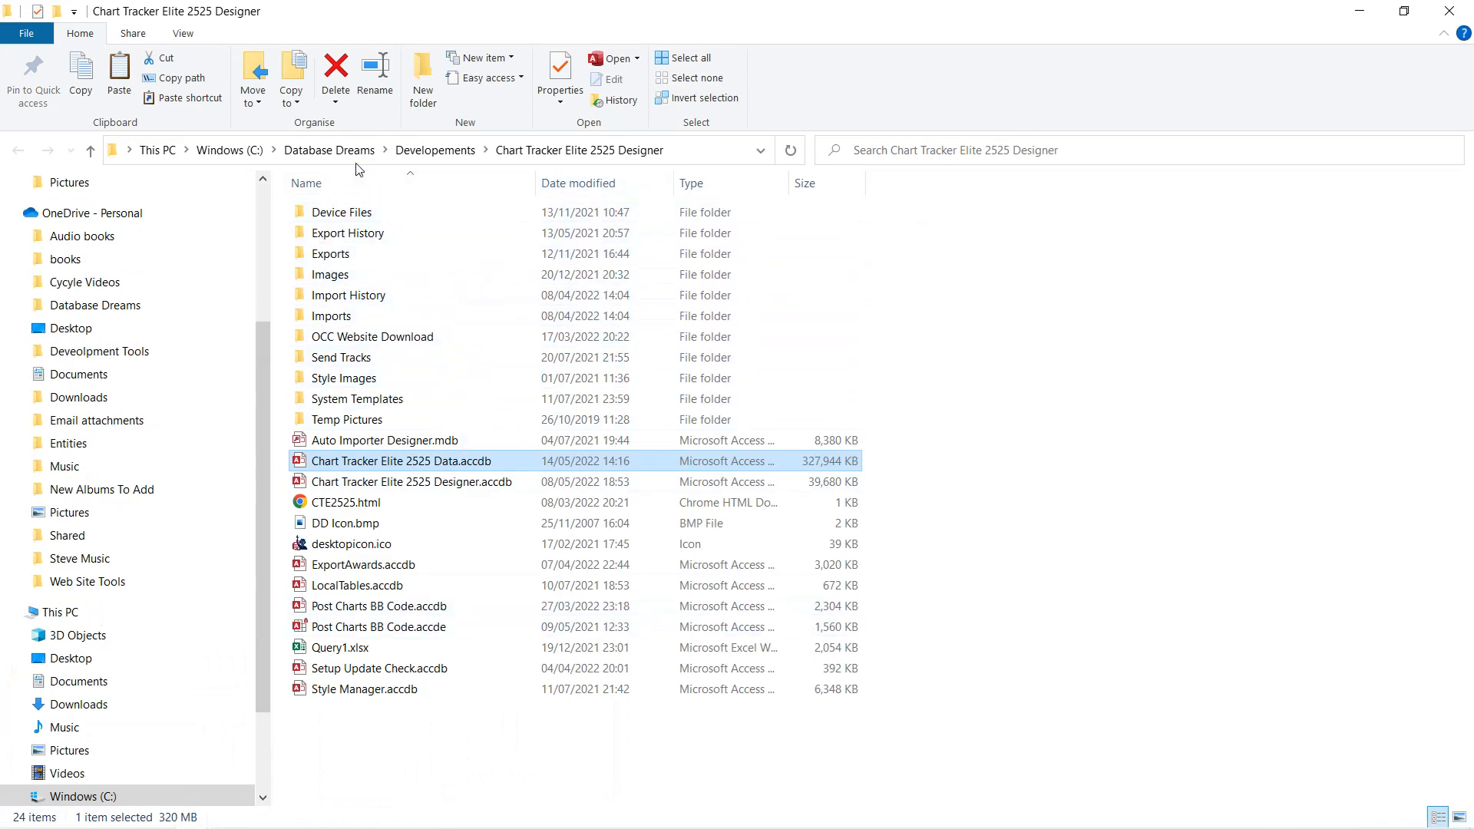
click(253, 151)
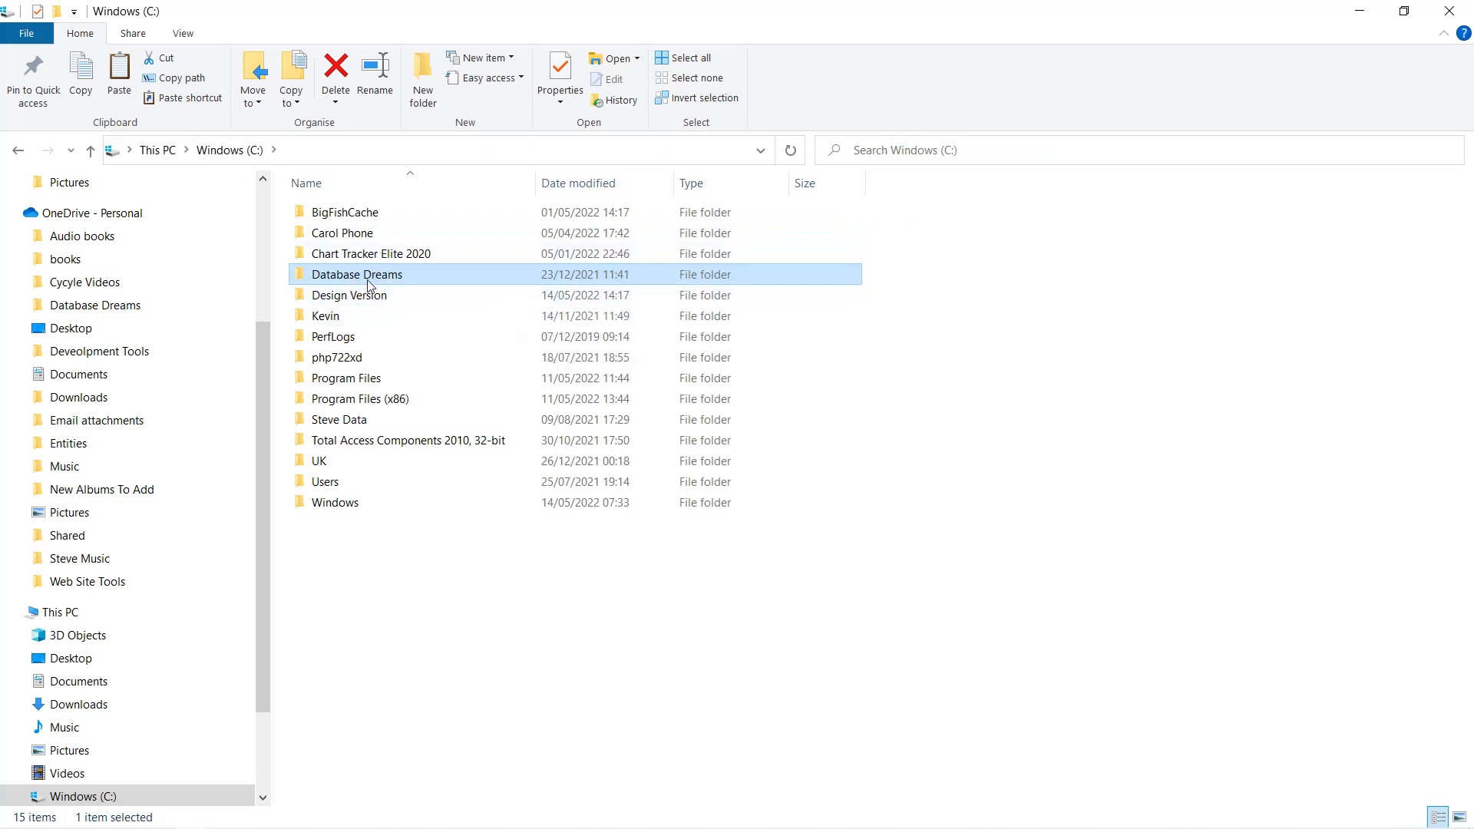
double_click(369, 276)
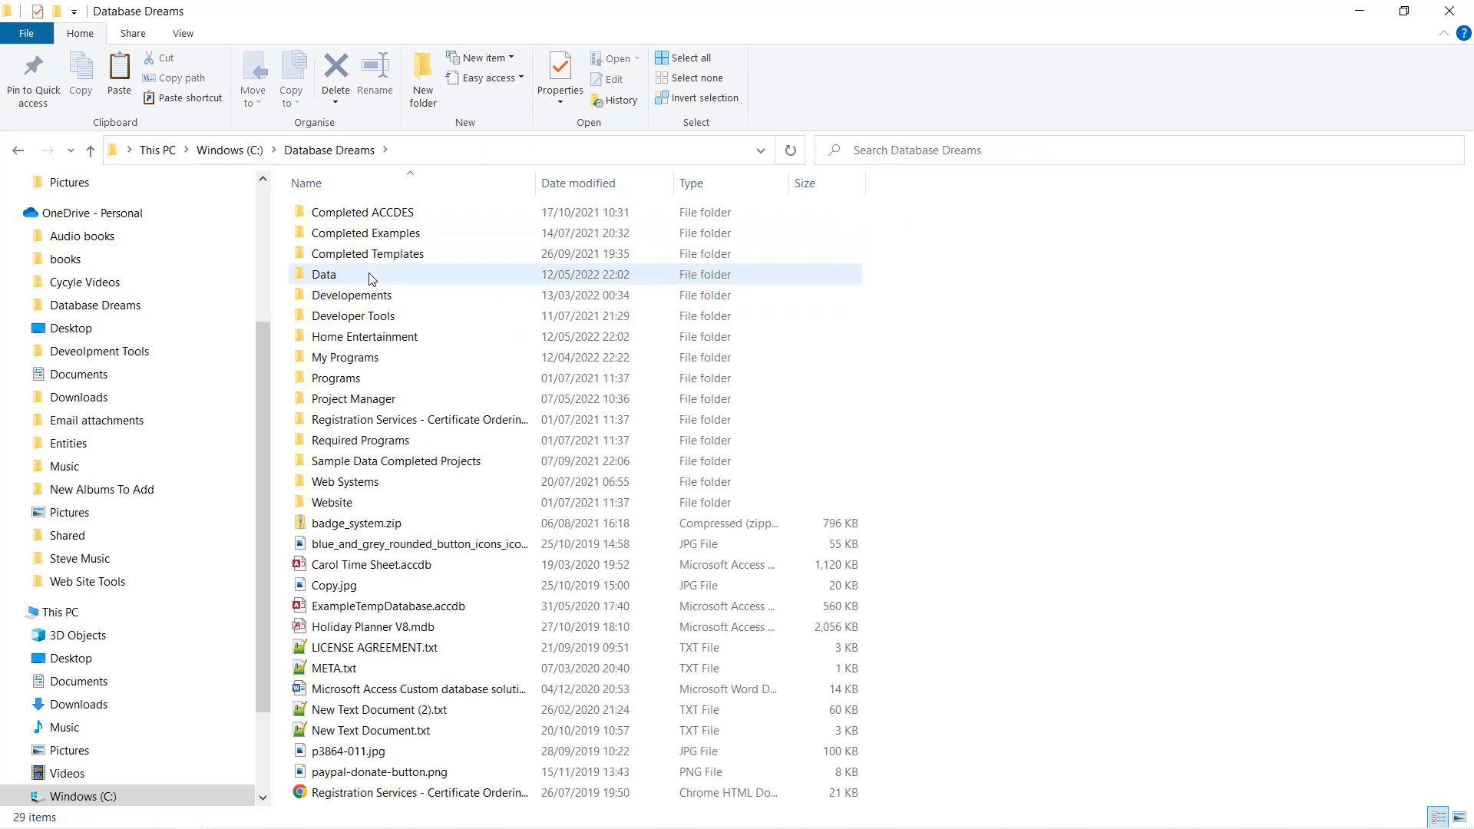
double_click(351, 358)
double_click(377, 235)
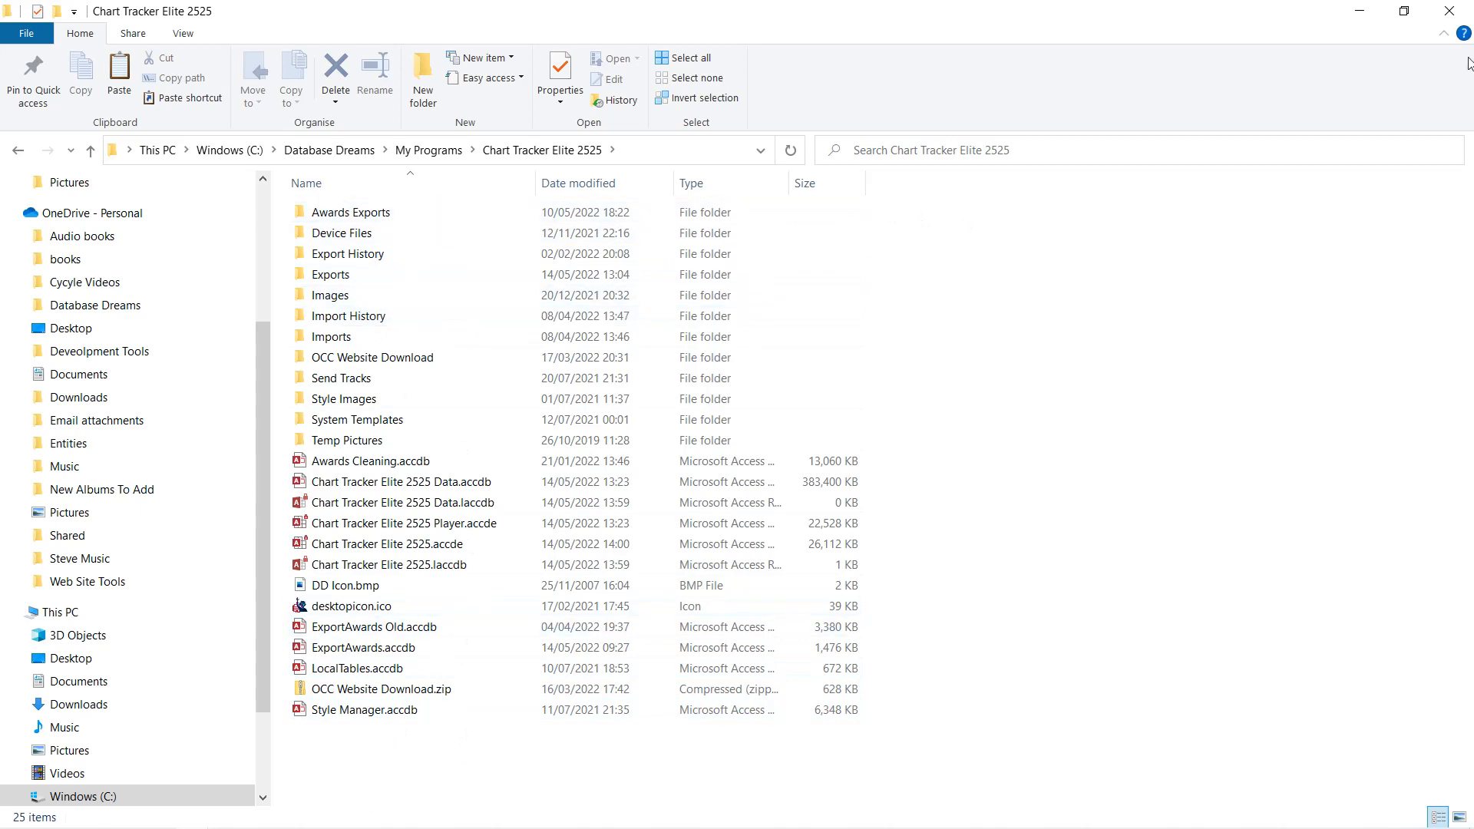
click(1447, 20)
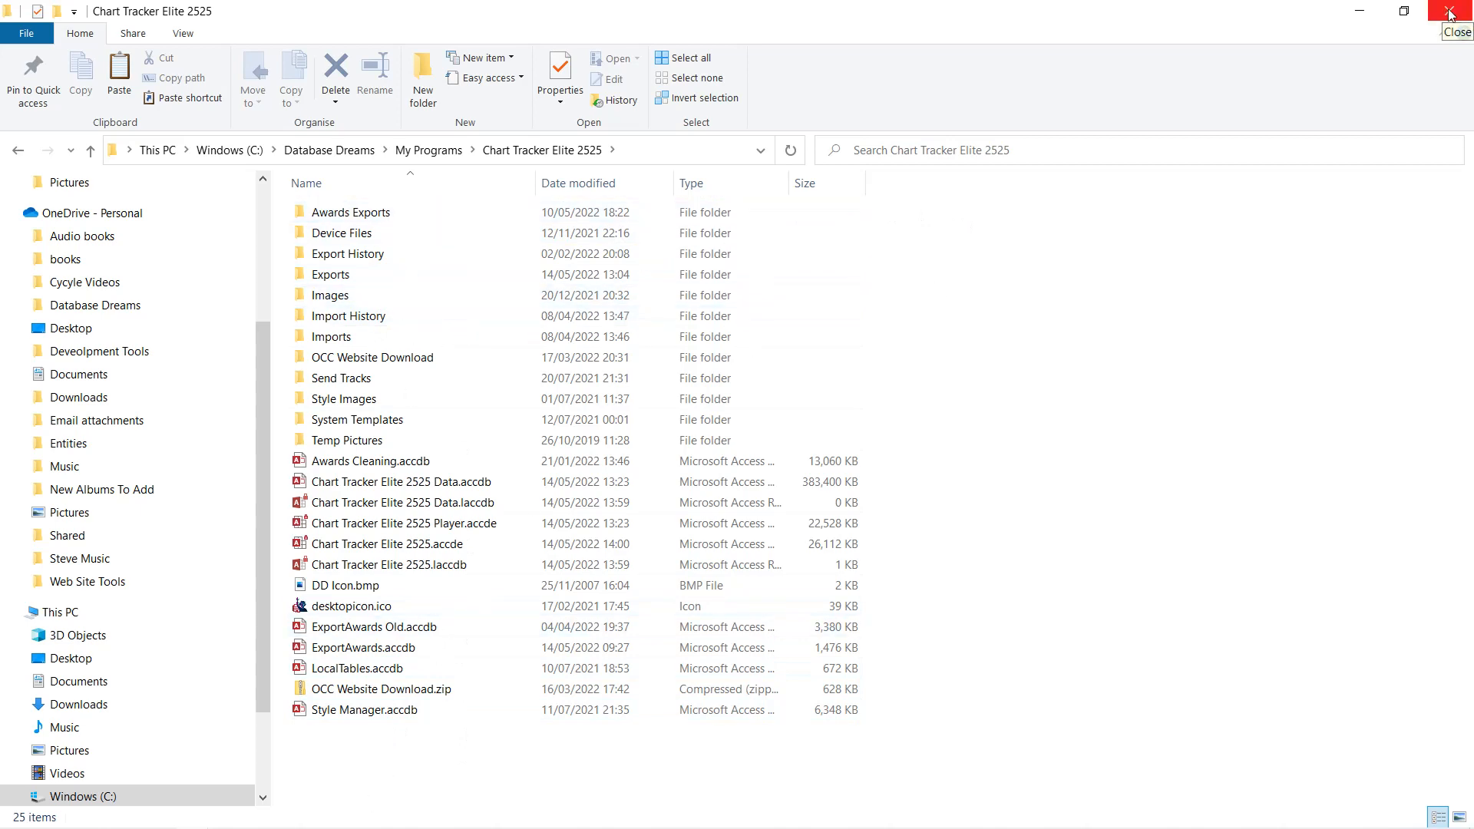
Bring up the table relationship diagram in Chrome, and launch Access with a new blank database
mouse_move(294, 827)
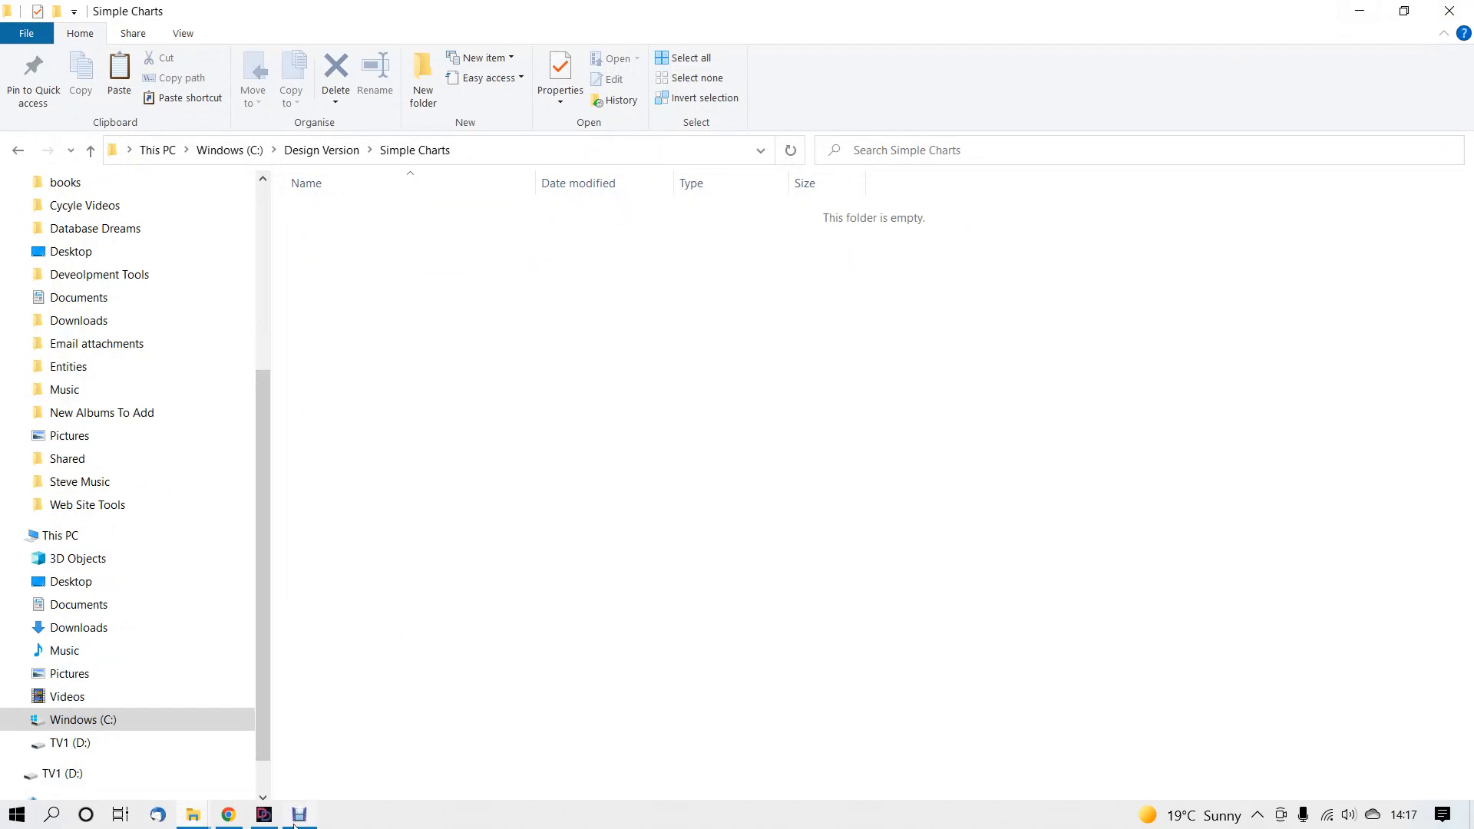
click(233, 819)
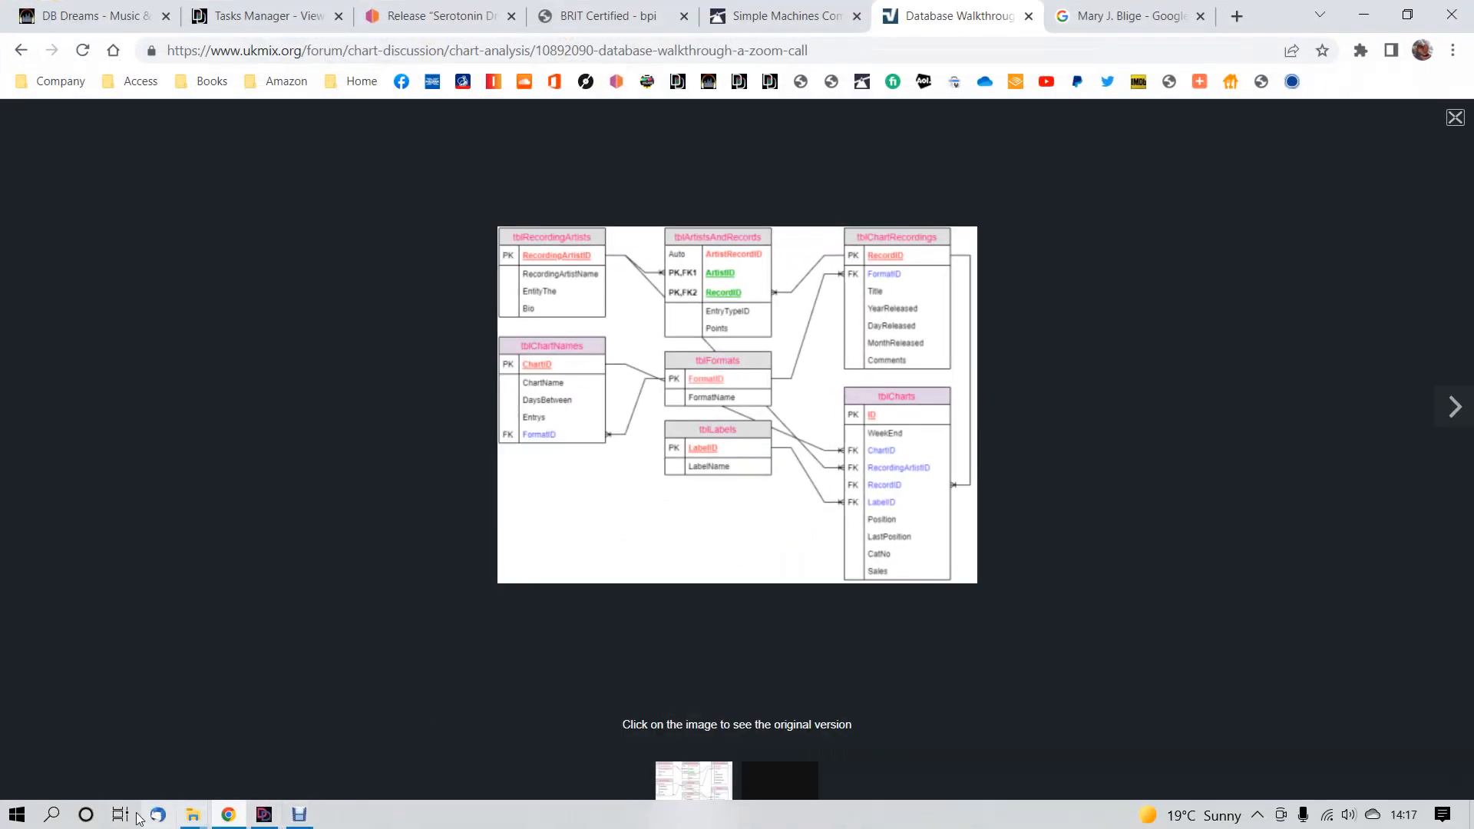
click(19, 817)
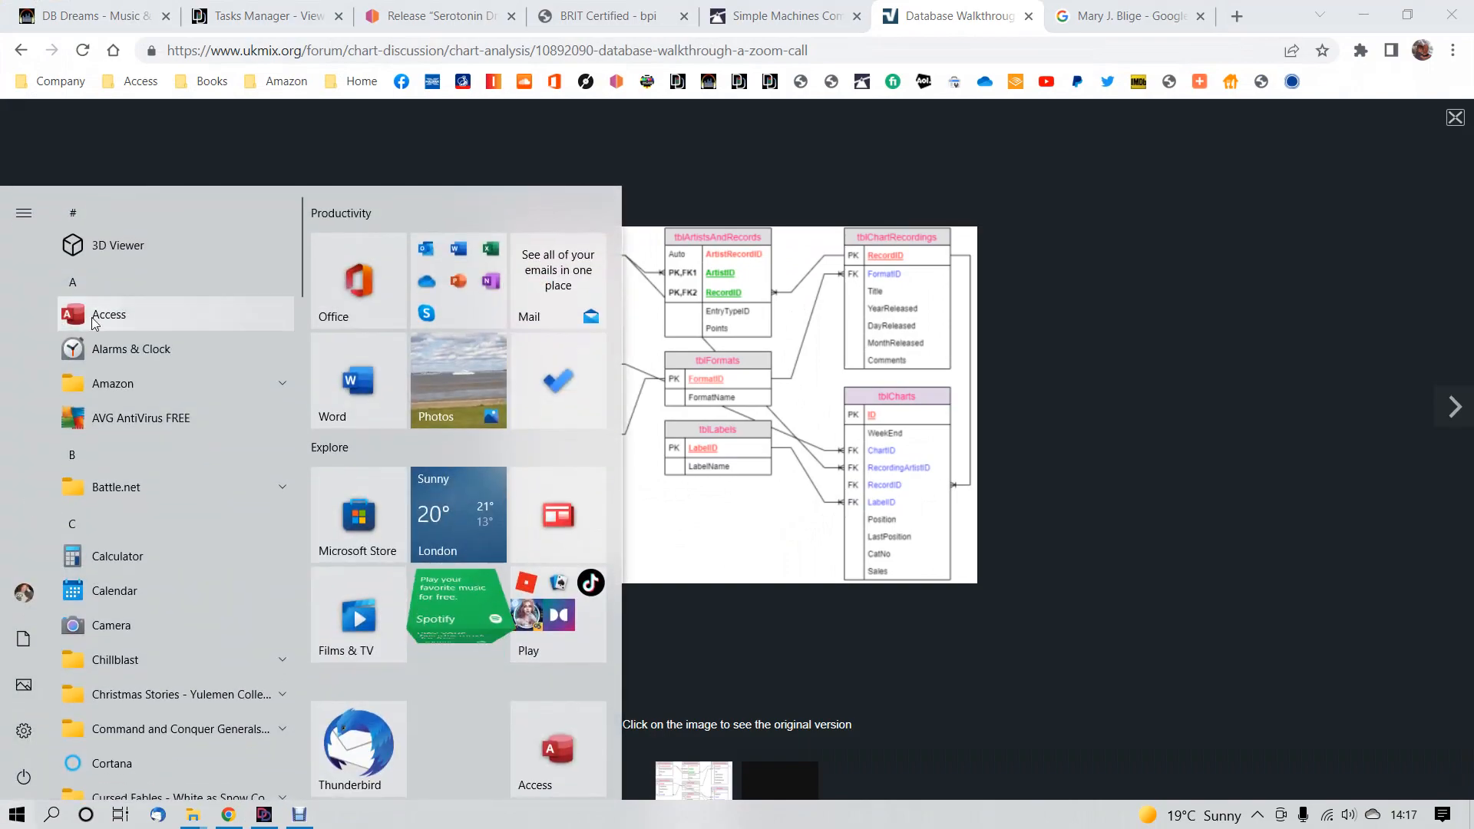
click(52, 321)
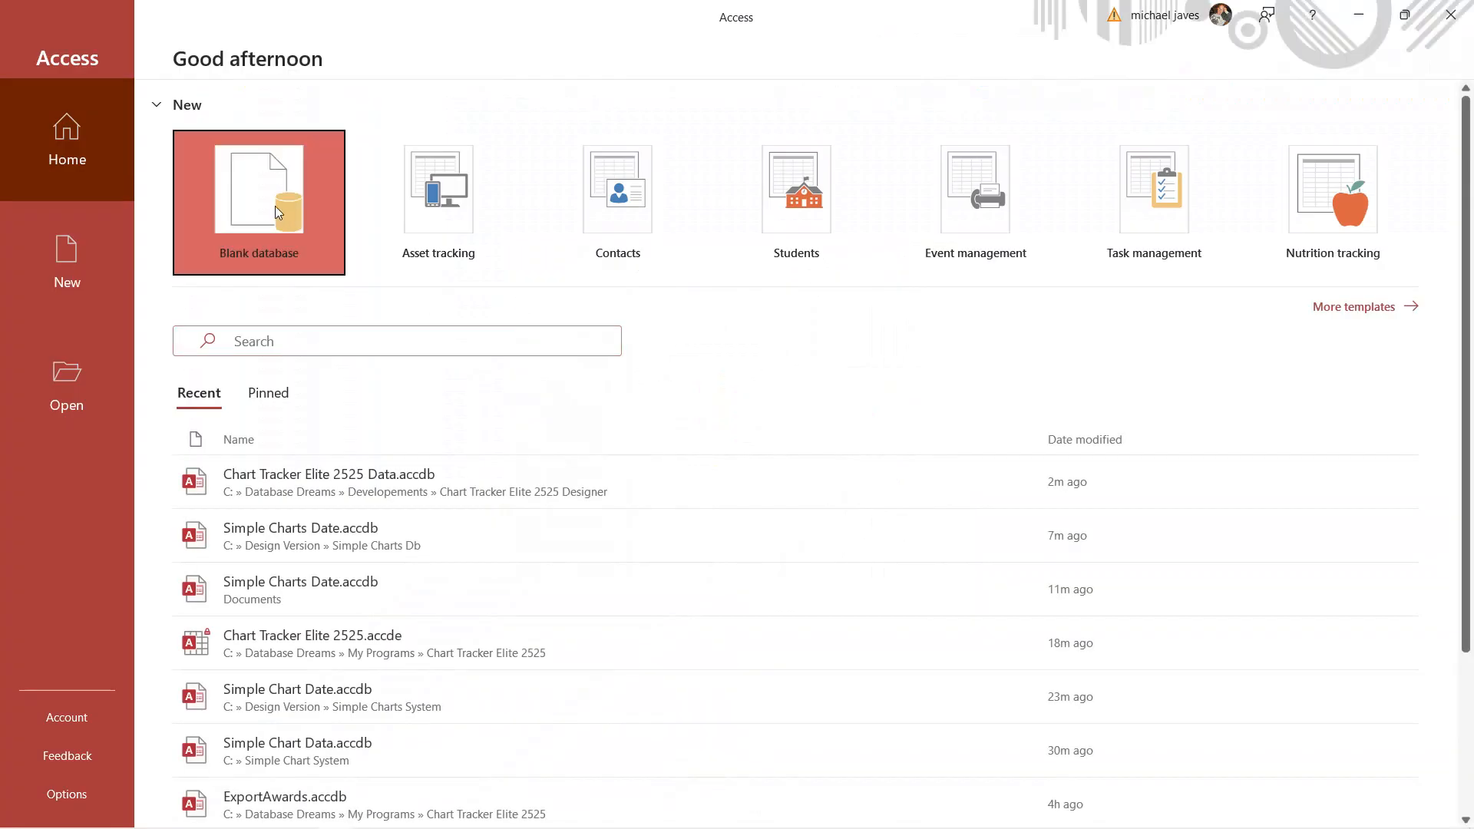
click(278, 212)
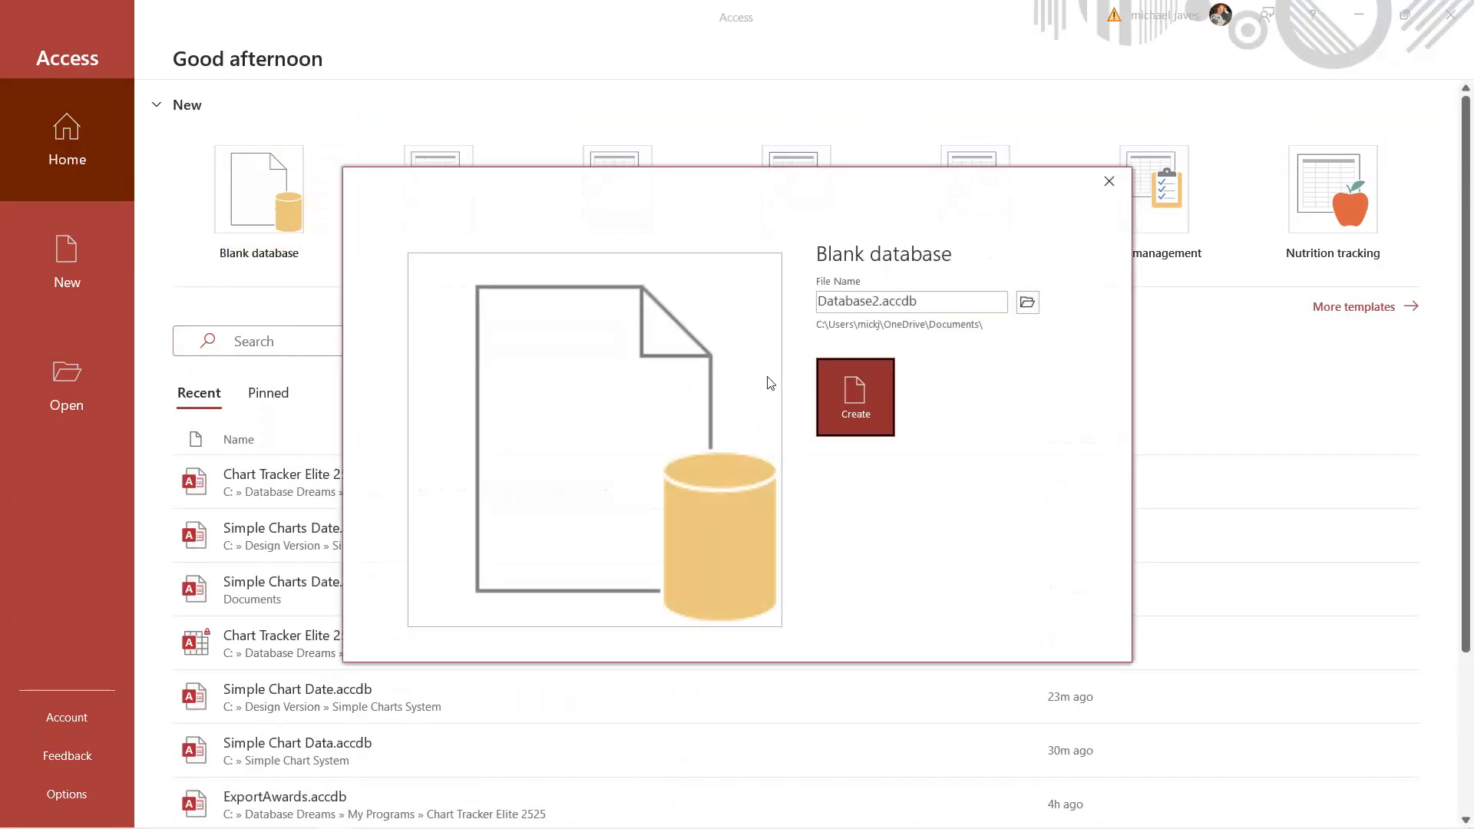
Name the blank database file Simple Charts Date.accdb
double_click(876, 301)
drag(880, 301, 817, 301)
text(sIMPLE )
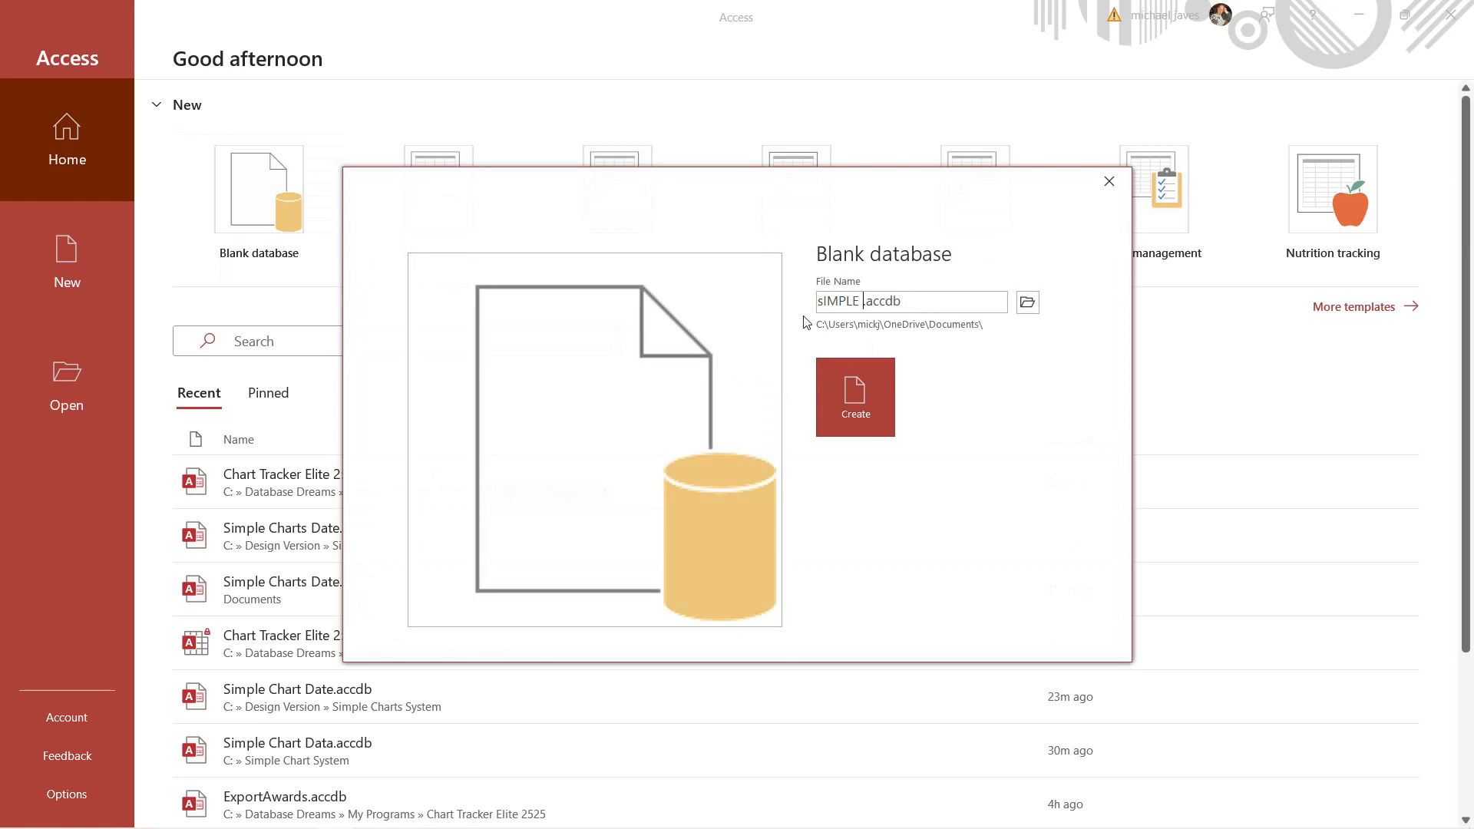
text(cHARTS)
key(BackSpace)
key(BackSpace)
key(BackSpace)
key(BackSpace)
key(BackSpace)
key(BackSpace)
key(BackSpace)
key(BackSpace)
key(BackSpace)
key(BackSpace)
key(BackSpace)
key(BackSpace)
key(BackSpace)
key(BackSpace)
text(Simple Carts)
key(BackSpace)
key(BackSpace)
key(BackSpace)
key(BackSpace)
key(BackSpace)
text(harts Date)
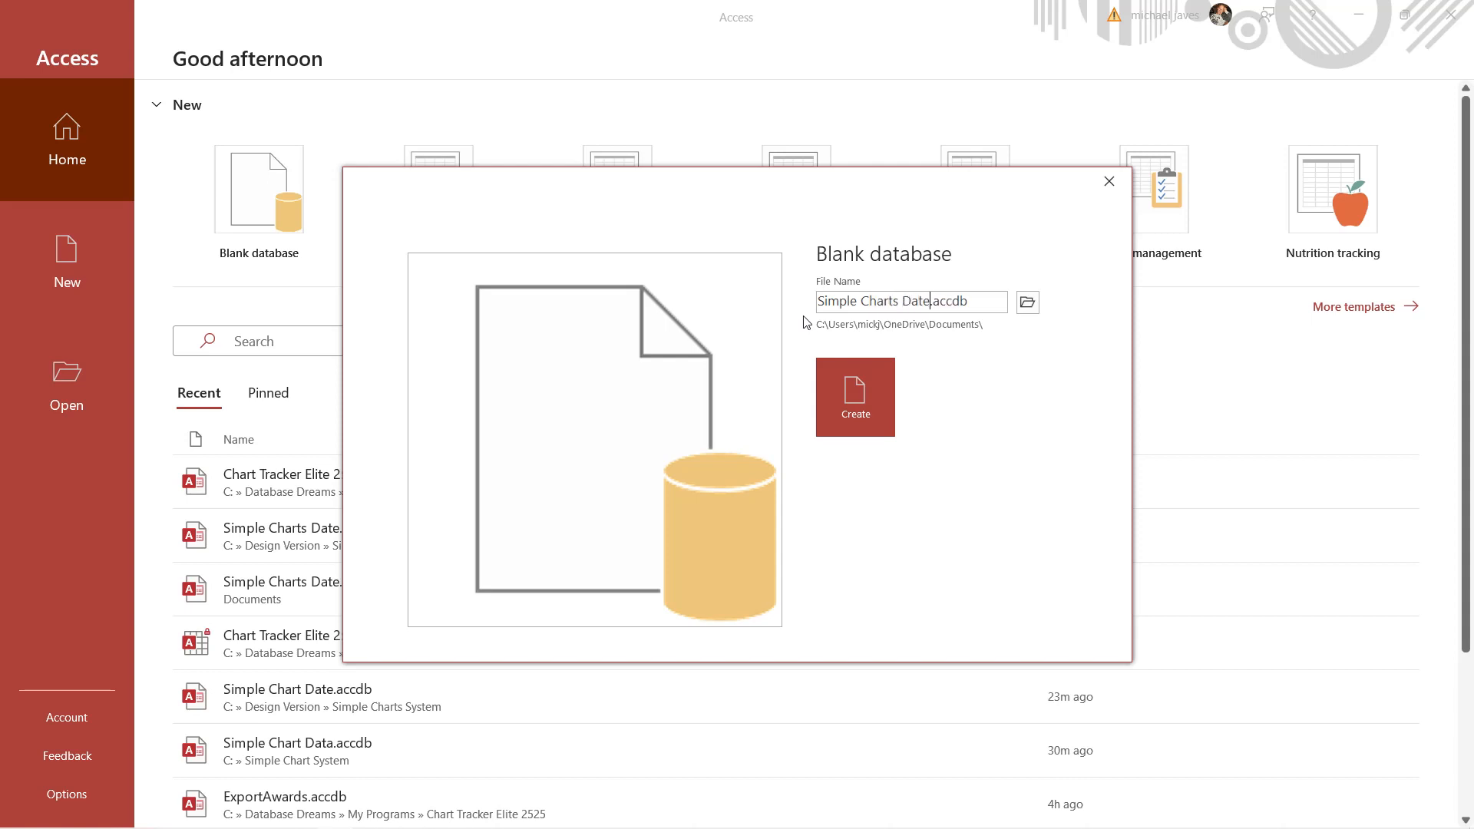
Set the database's save location to C:\Design Version\Simple Charts and create the database
click(1027, 302)
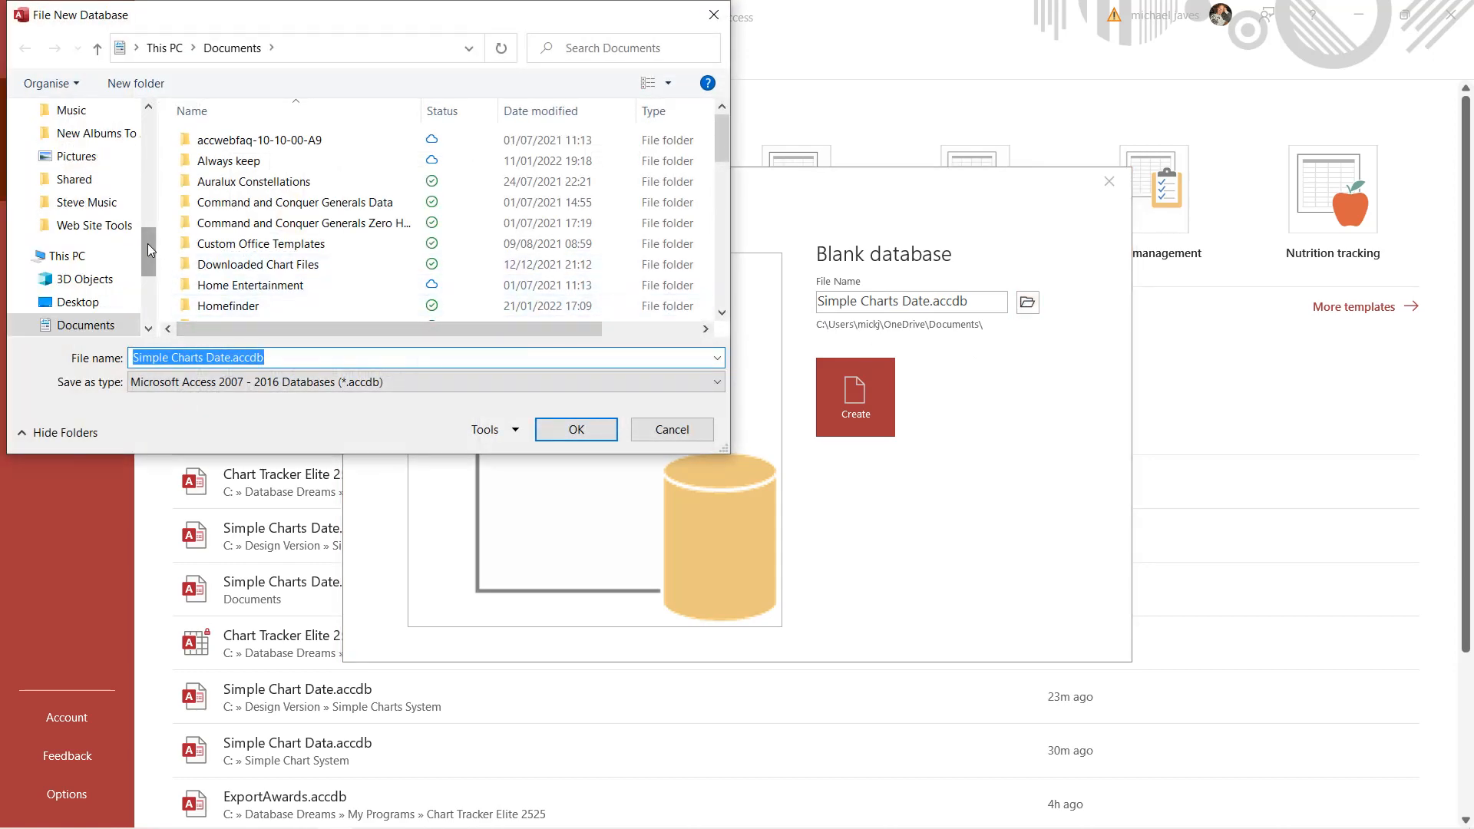
drag(147, 243, 143, 307)
click(86, 225)
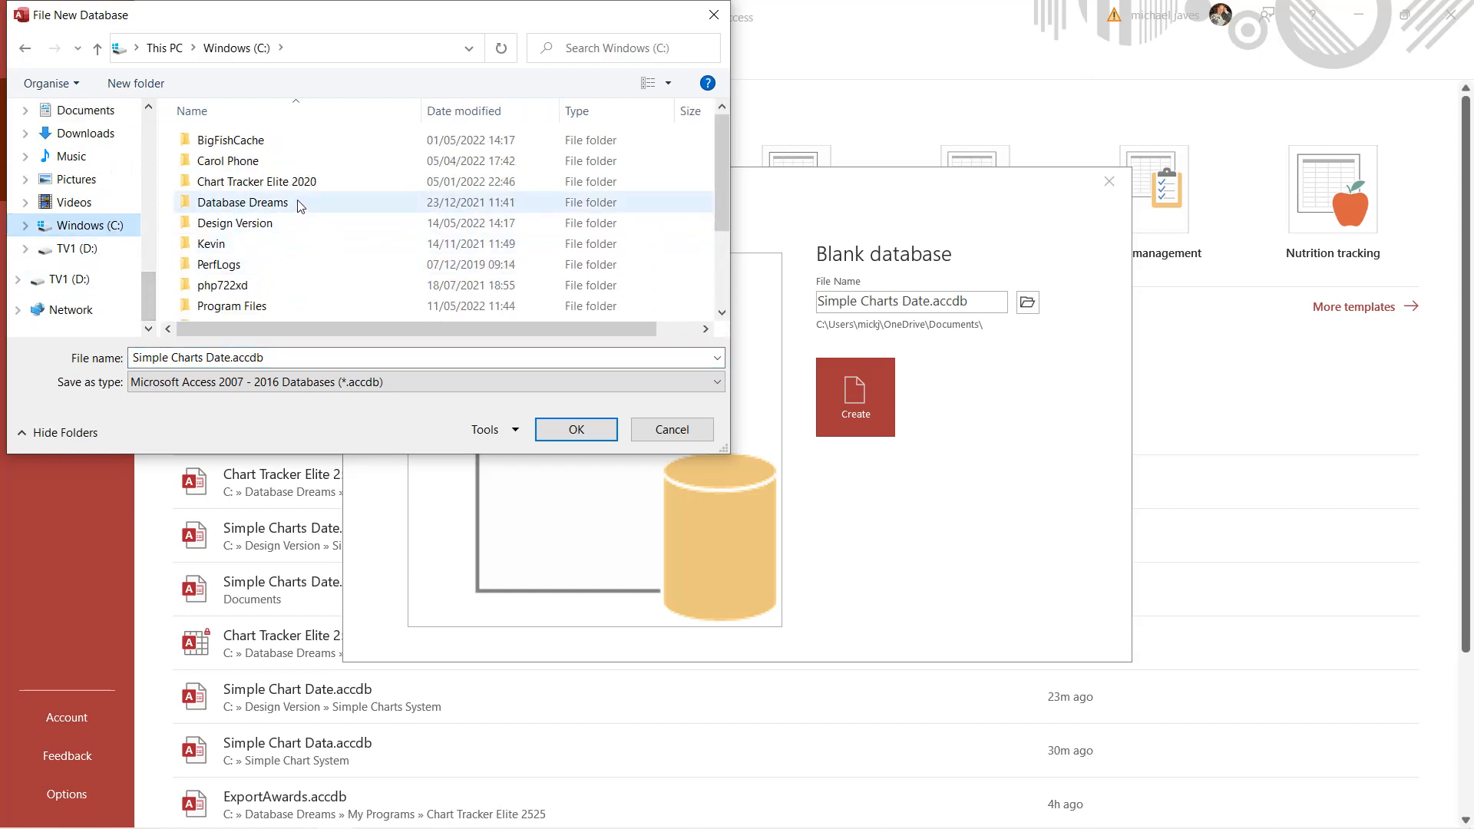
double_click(259, 224)
click(244, 142)
double_click(242, 141)
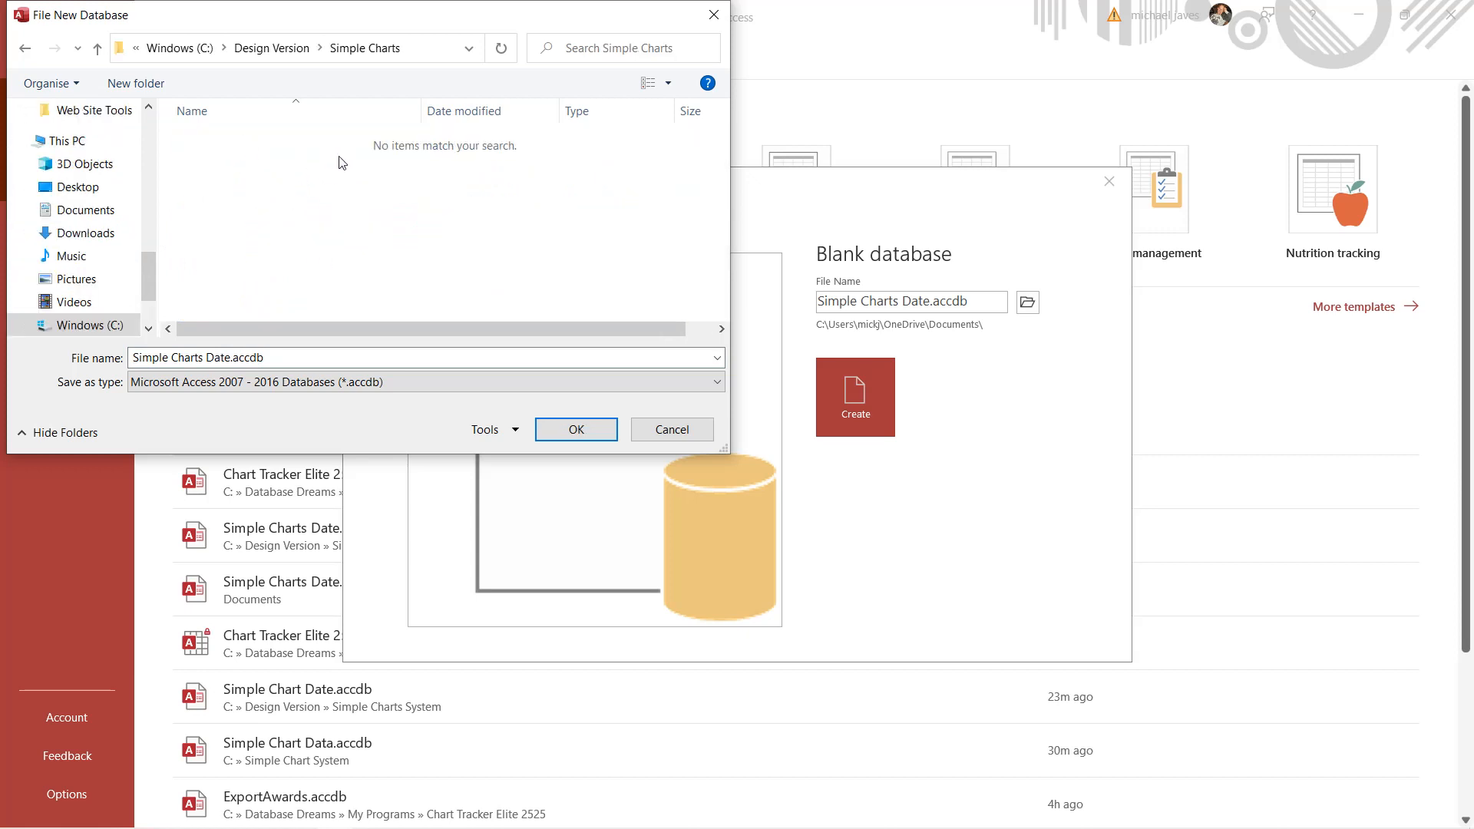
click(575, 429)
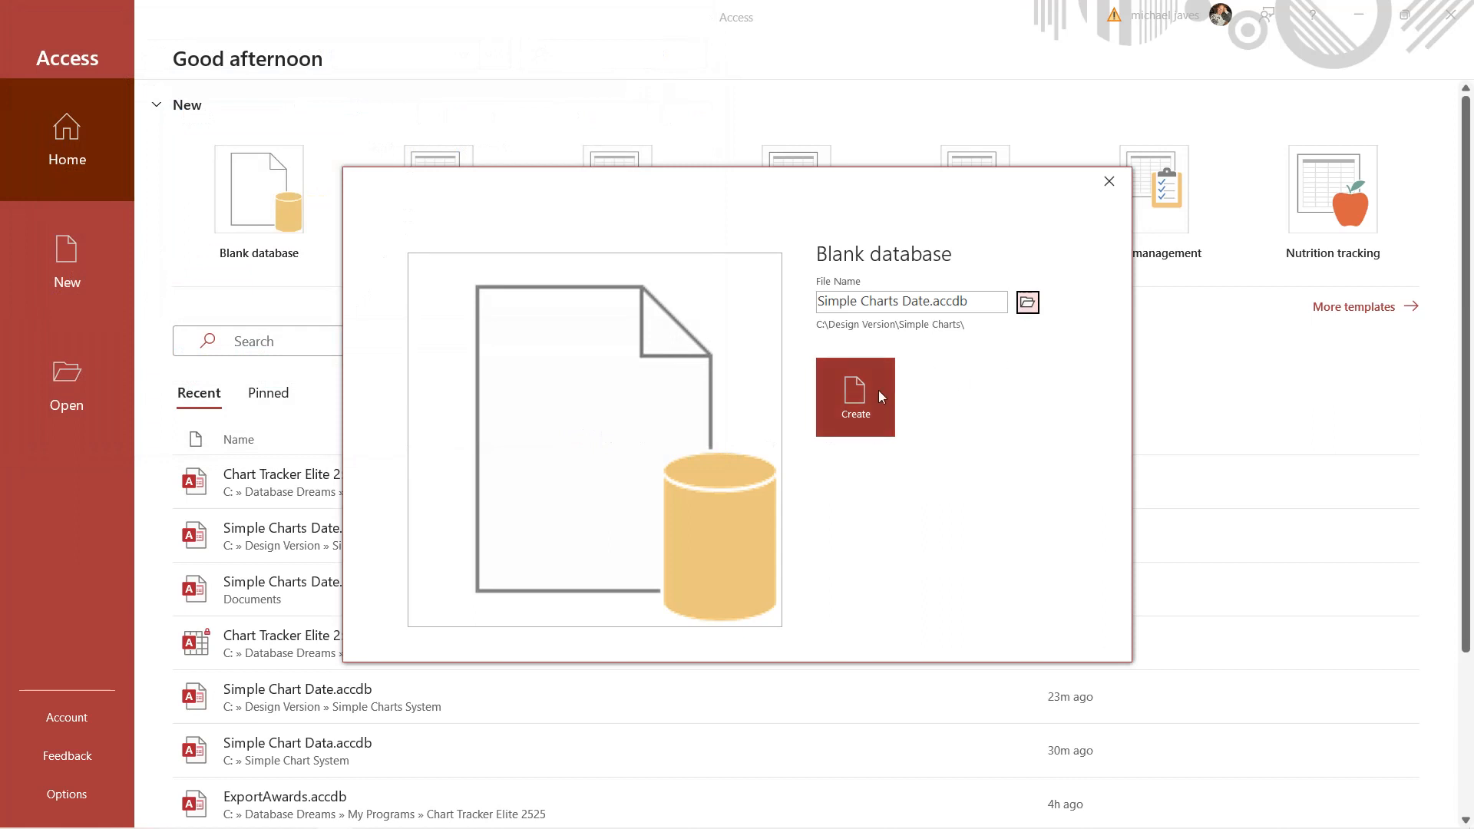
click(862, 401)
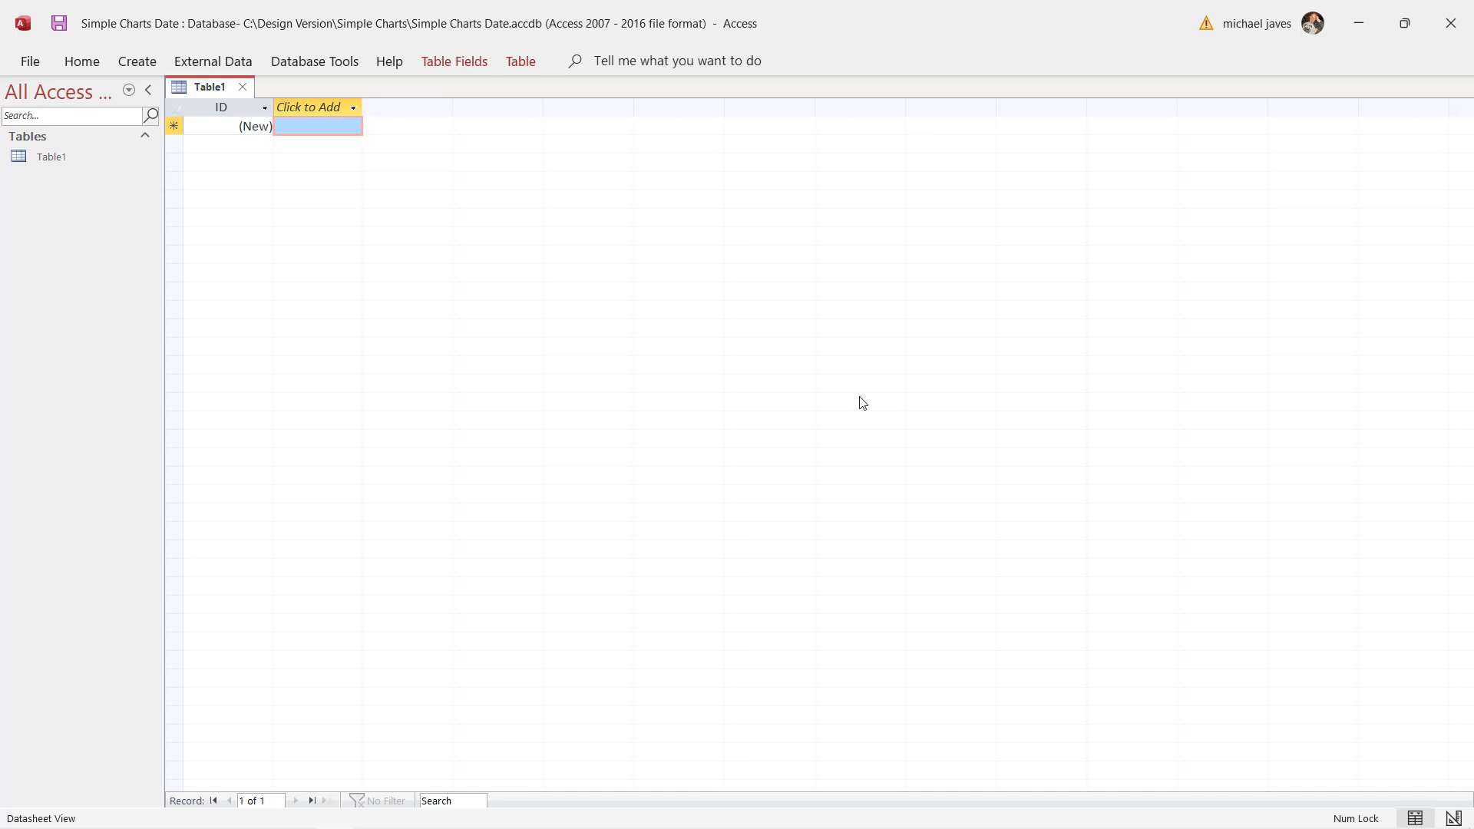
Close the default Table1 without keeping it and start a new blank table in Design view
click(243, 90)
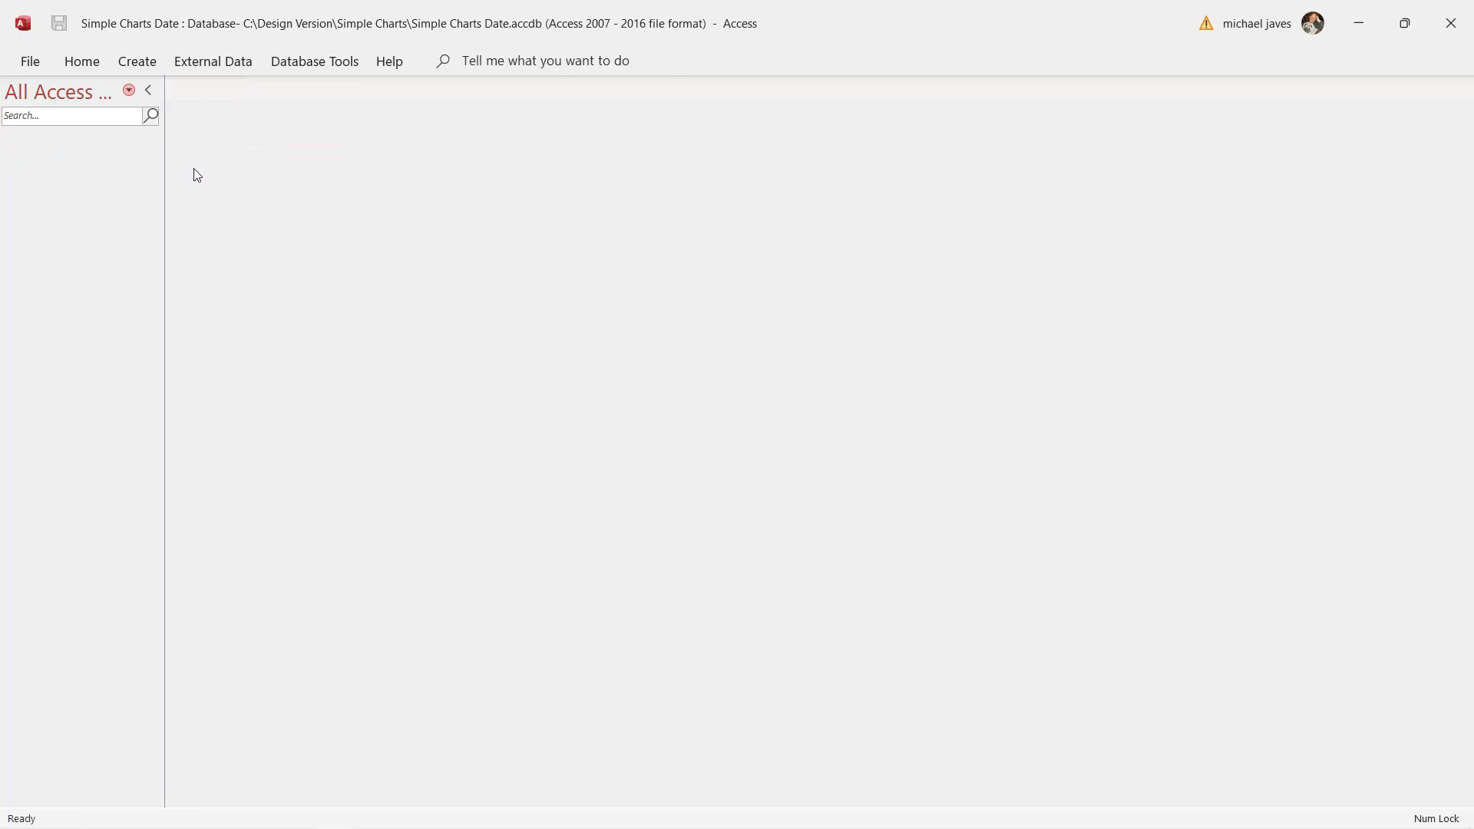
click(140, 63)
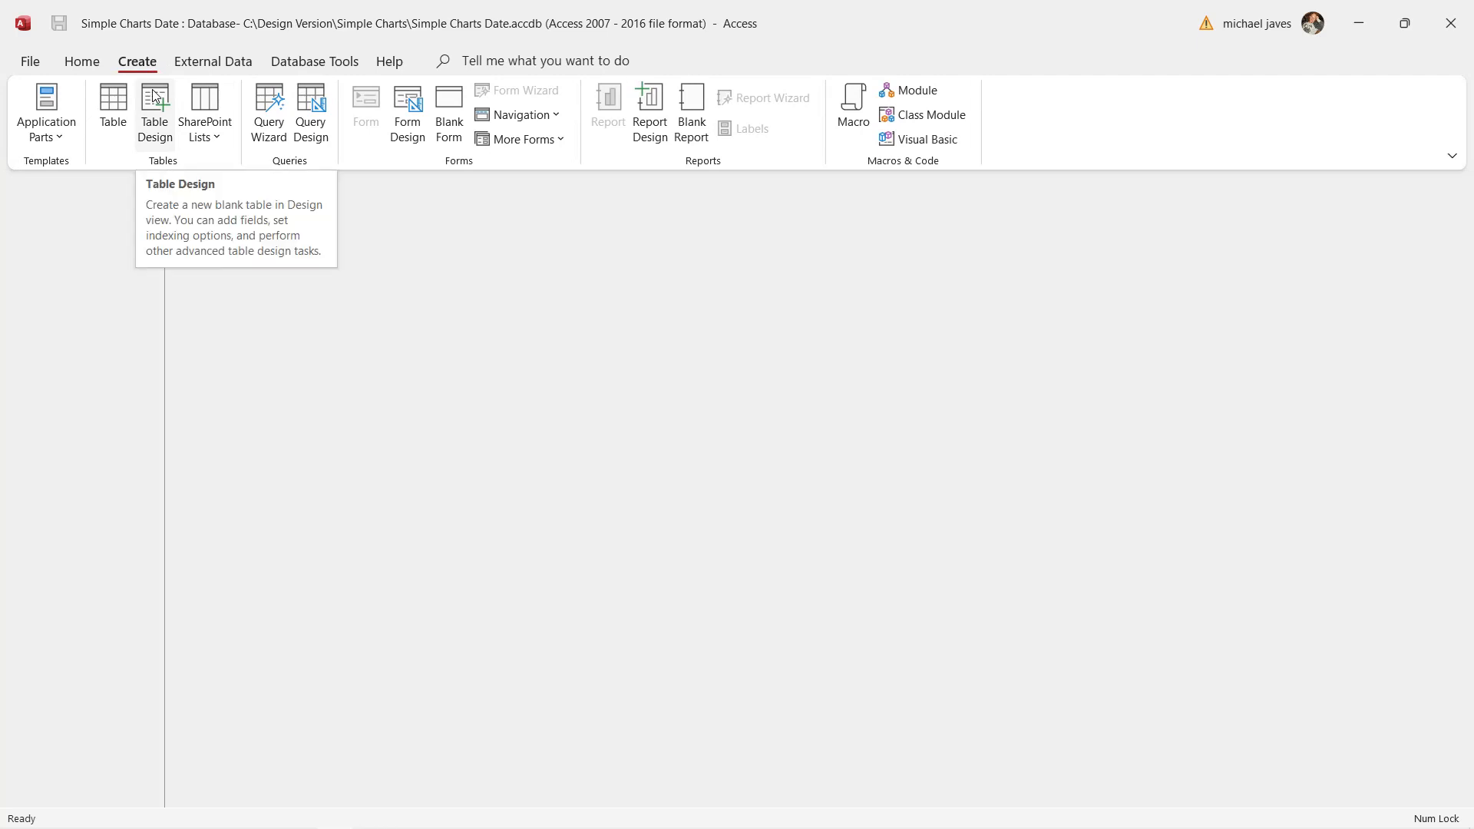
click(154, 106)
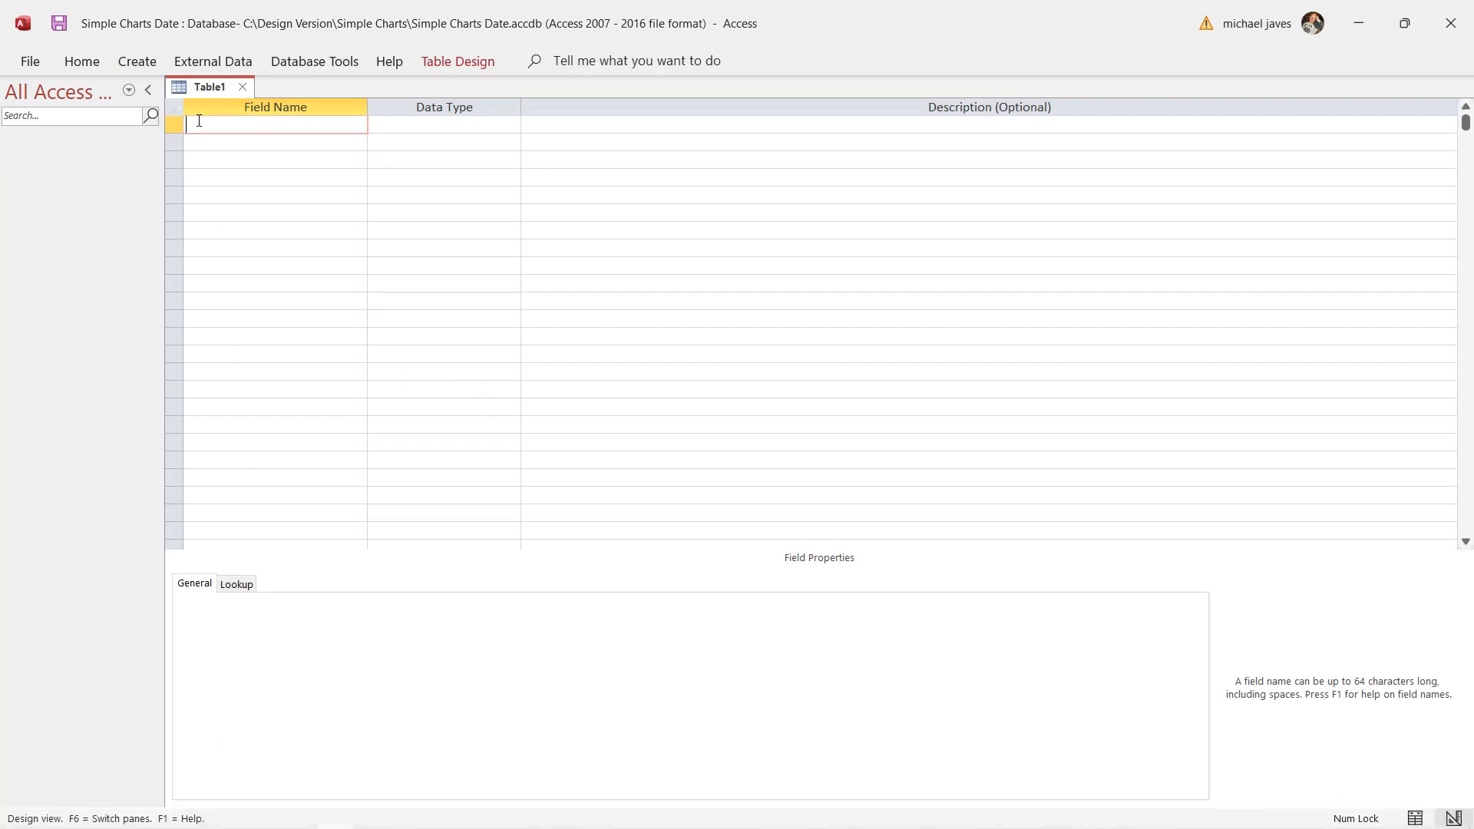
Name the new table's first field RecordingArtistID
key(Caps_Lock)
text(R)
key(Caps_Lock)
text(eco)
key(BackSpace)
key(BackSpace)
key(BackSpace)
key(BackSpace)
key(Caps_Lock)
key(Caps_Lock)
text(Recording)
key(Caps_Lock)
text(A)
key(Caps_Lock)
text(rtist)
key(Caps_Lock)
text(ID)
key(BackSpace)
Set the RecordingArtistID field's data type to AutoNumber and make it the primary key
click(372, 126)
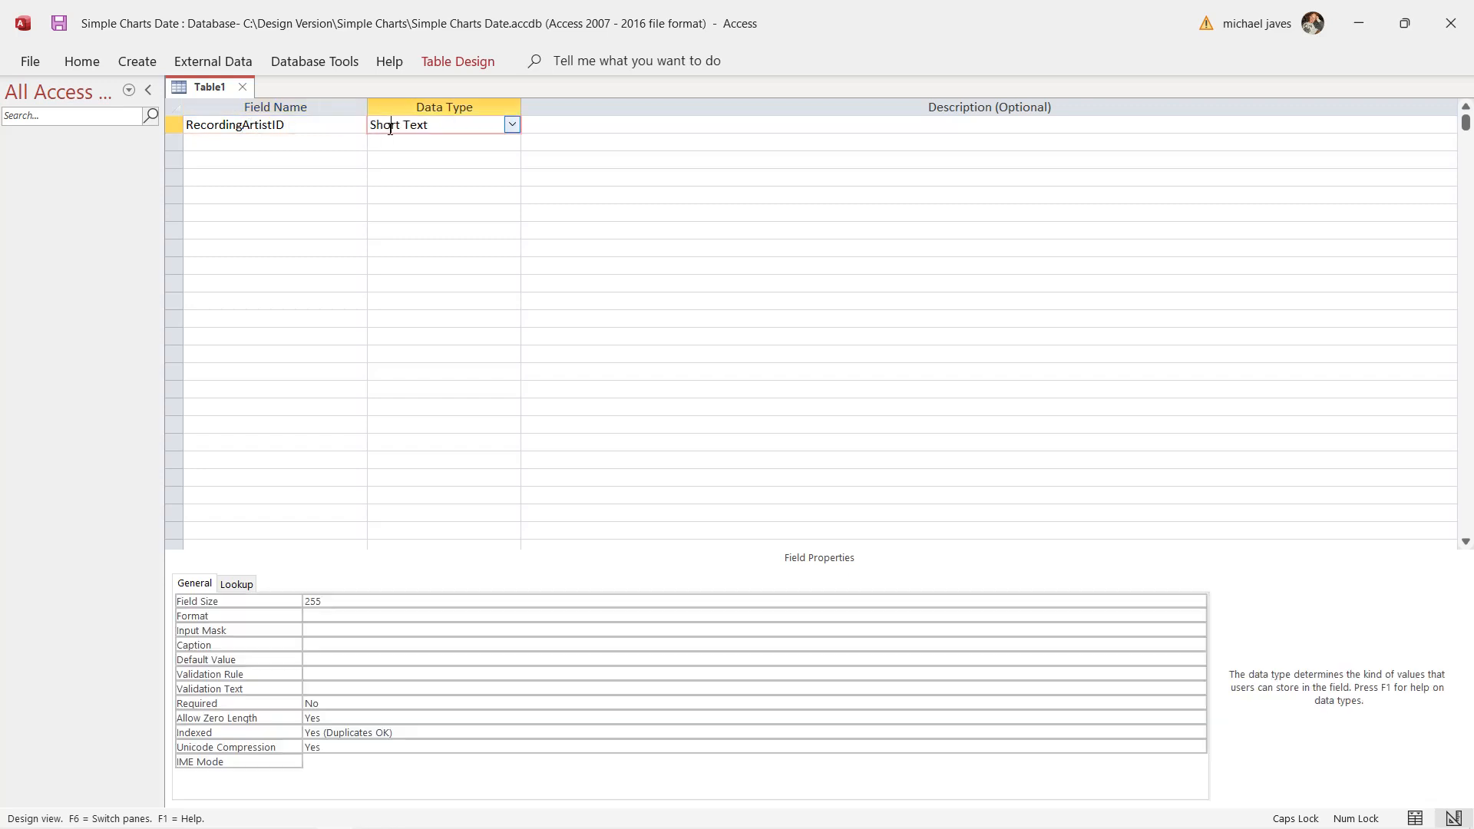
click(512, 125)
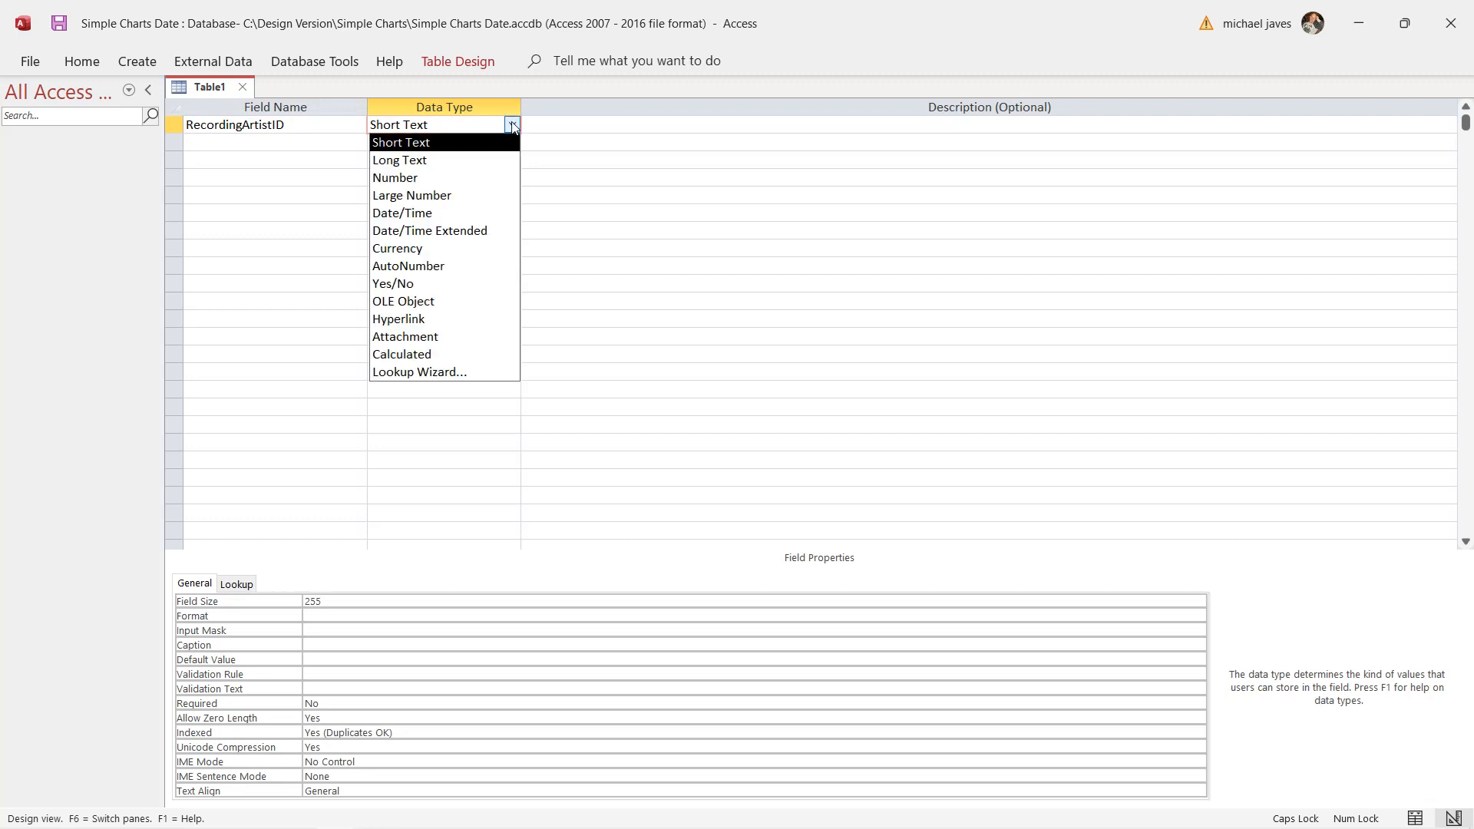
click(484, 267)
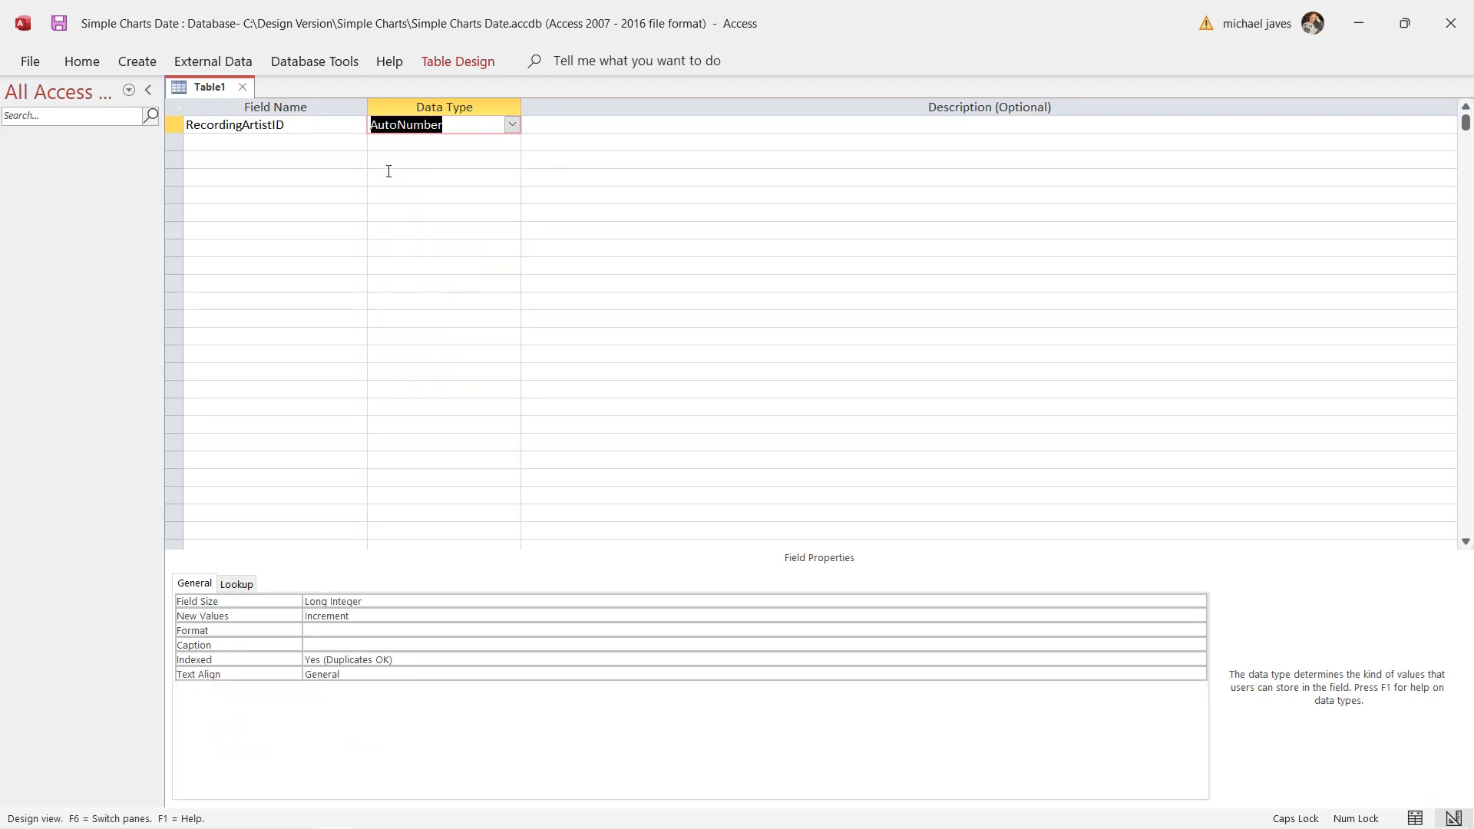
click(285, 126)
right_click(285, 126)
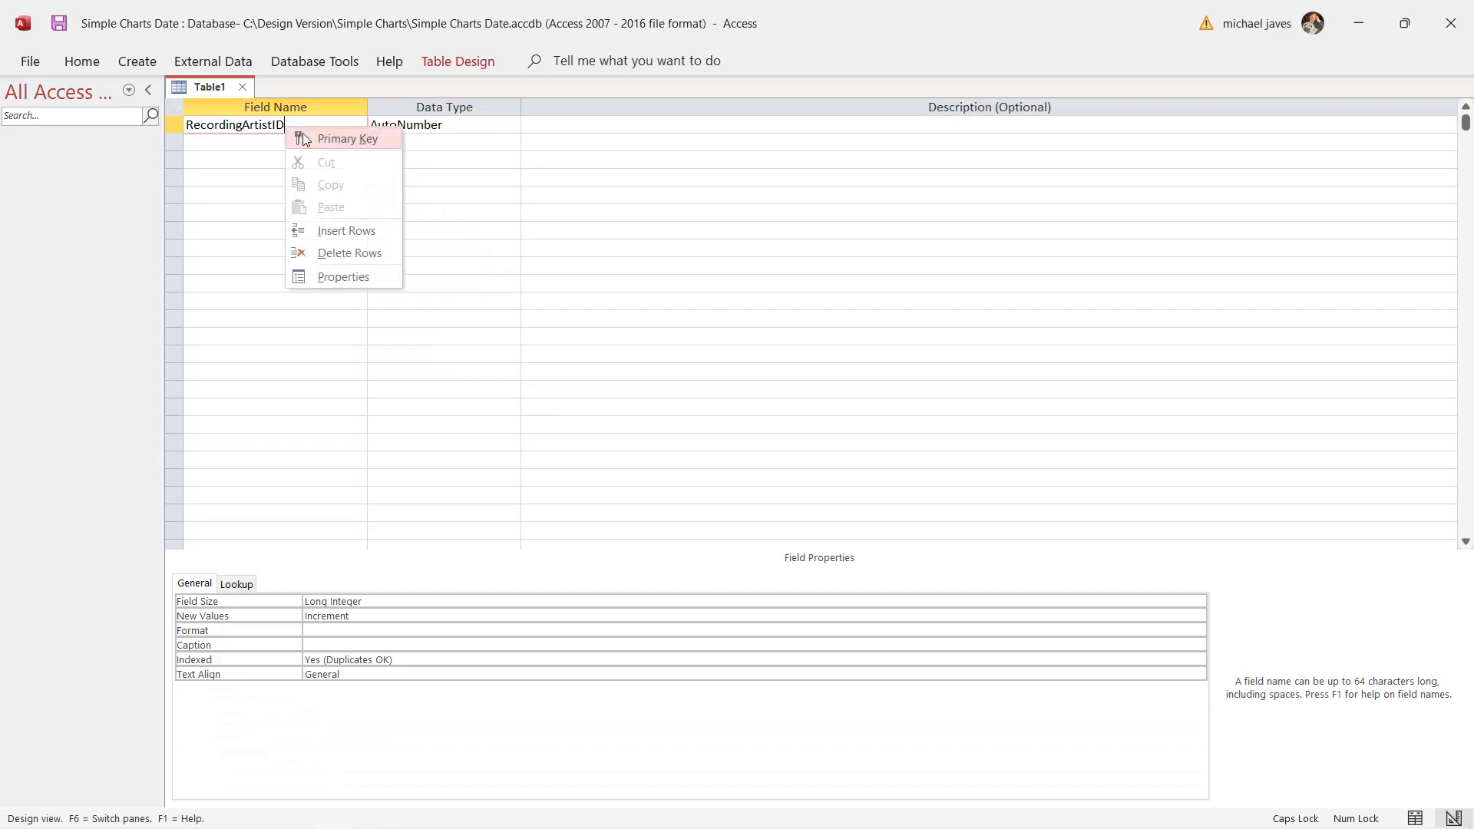
click(308, 139)
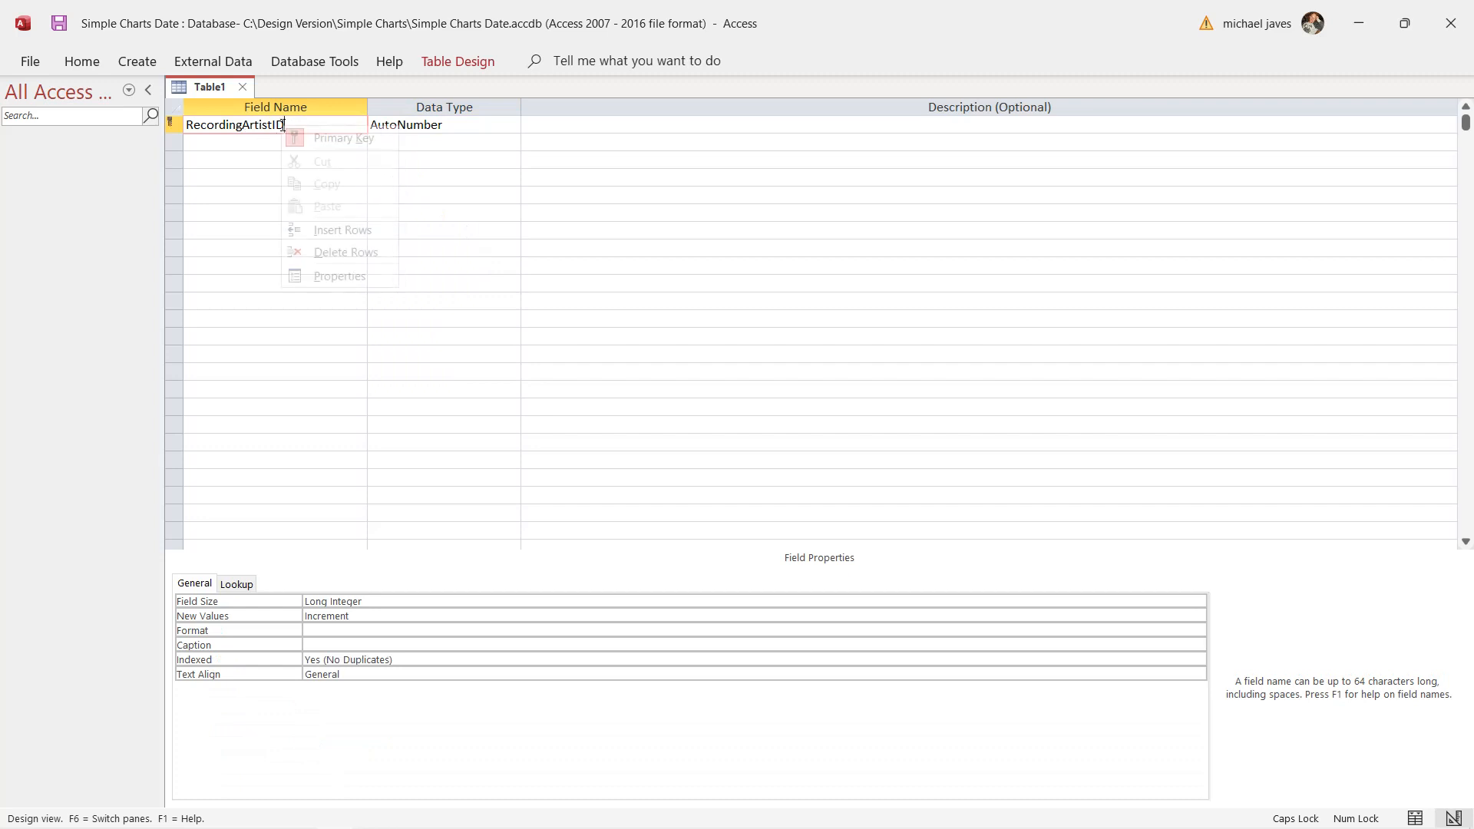
right_click(282, 126)
click(226, 141)
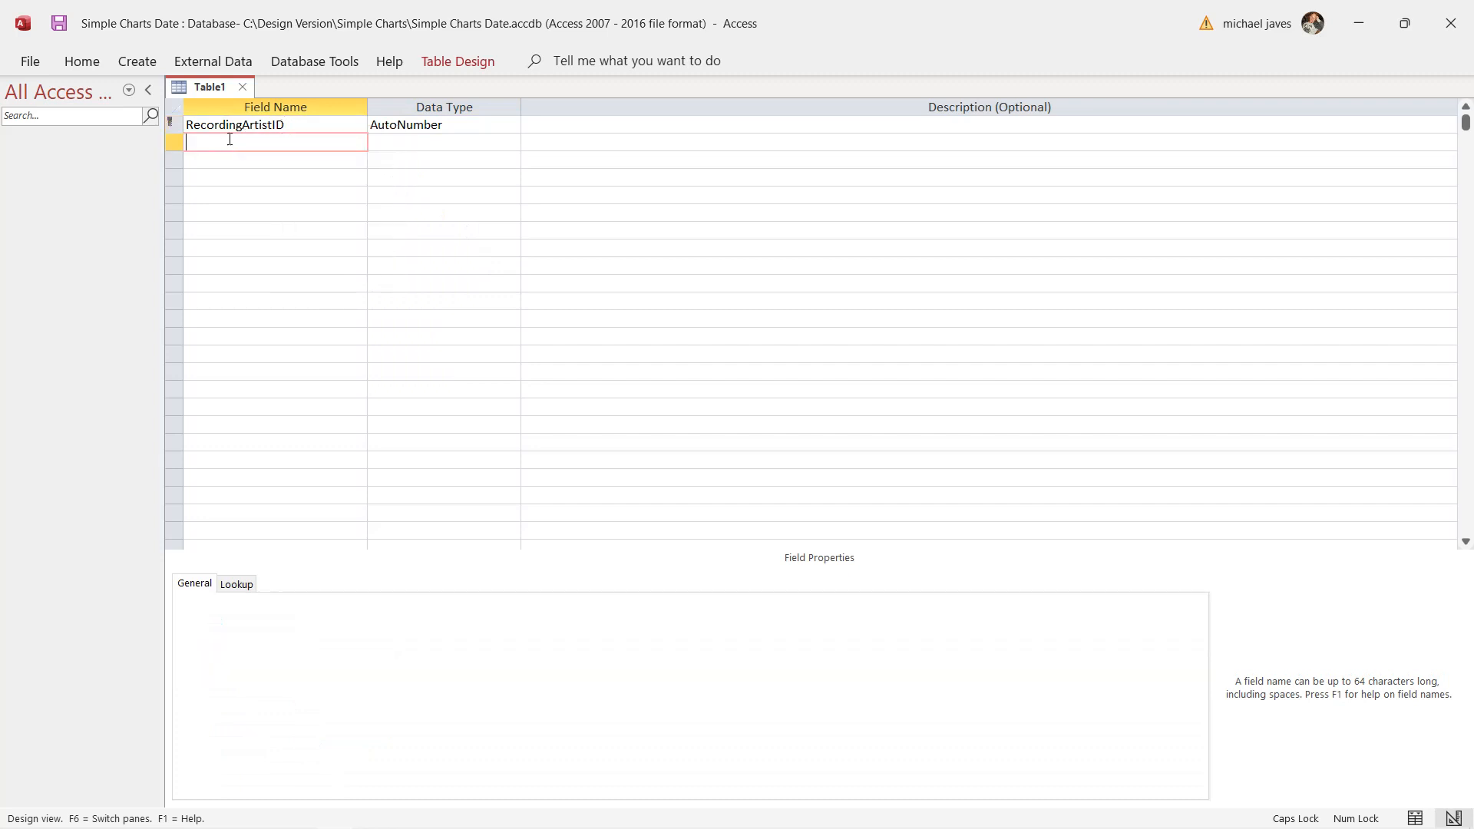
click(280, 126)
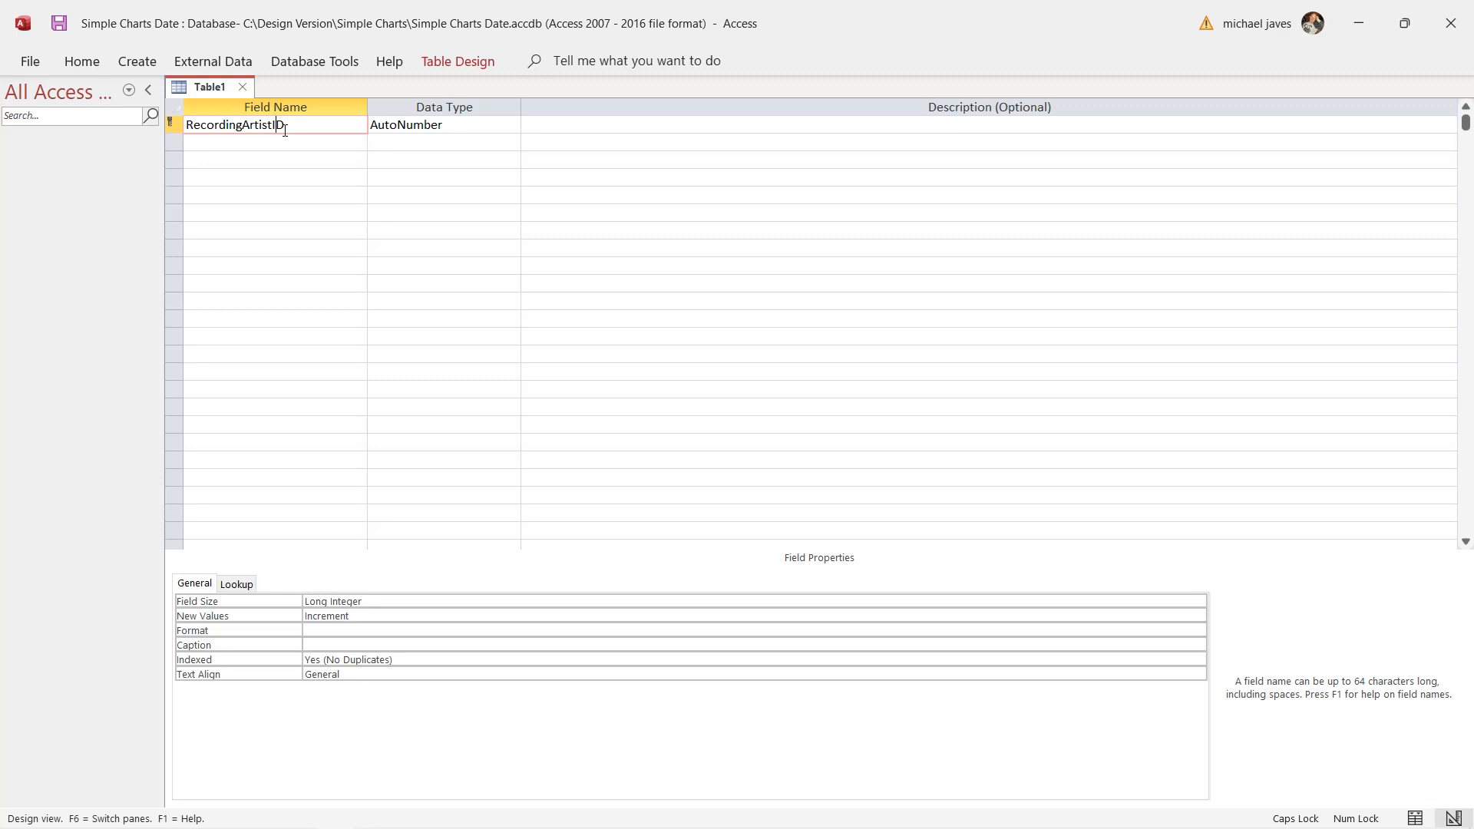
Add a second field named RecordingArtistName with the Short Text data type
click(291, 144)
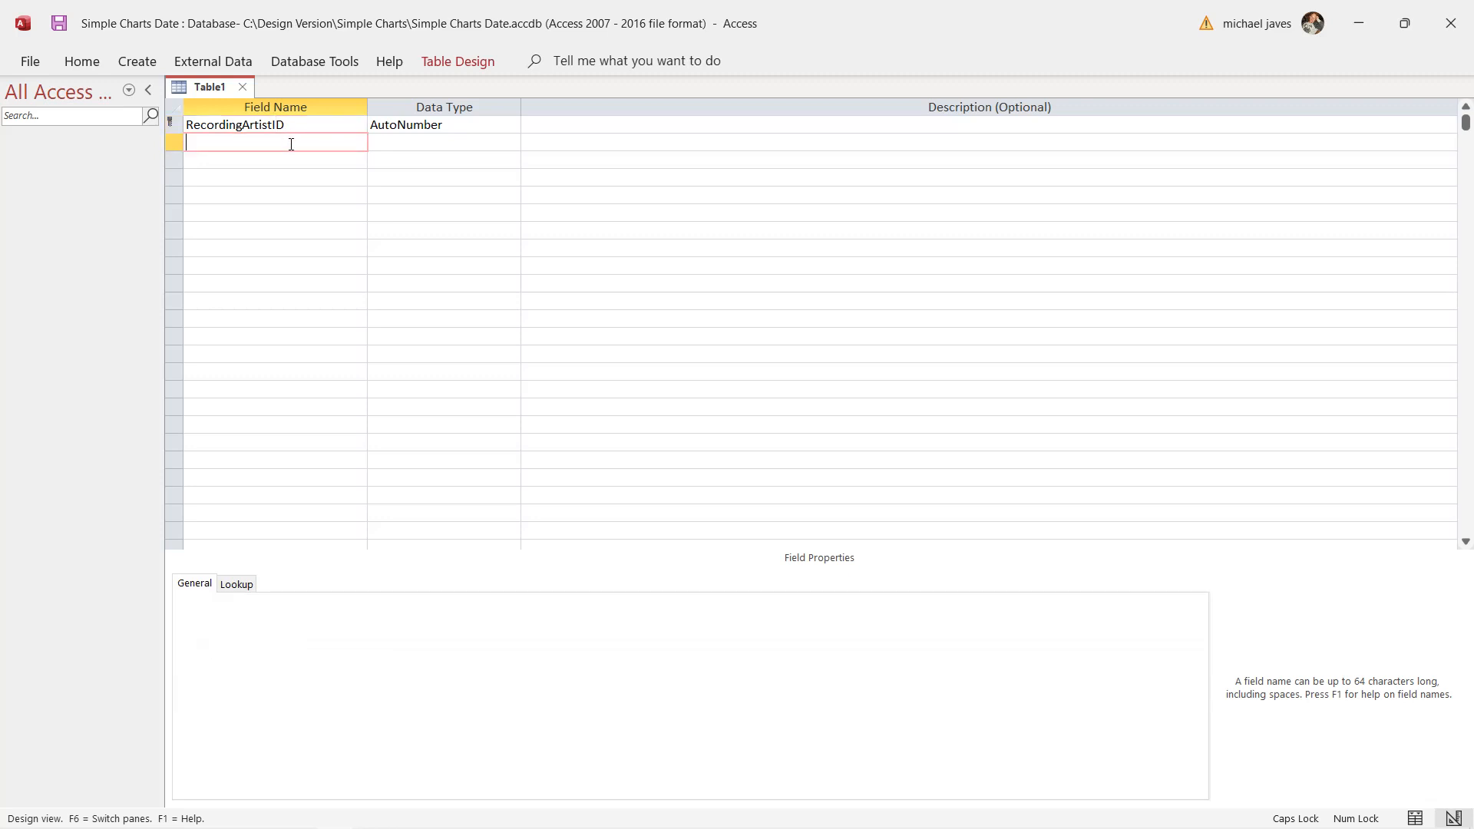
key(Caps_Lock)
text(r)
key(Caps_Lock)
text(ECORDIN)
key(Caps_Lock)
key(BackSpace)
key(BackSpace)
key(BackSpace)
key(BackSpace)
key(BackSpace)
key(BackSpace)
key(BackSpace)
key(BackSpace)
key(Caps_Lock)
text(R)
text(ording)
key(Caps_Lock)
text(A)
key(Caps_Lock)
text(rtist)
key(Caps_Lock)
text(N)
key(Caps_Lock)
text(ame)
click(427, 144)
double_click(337, 604)
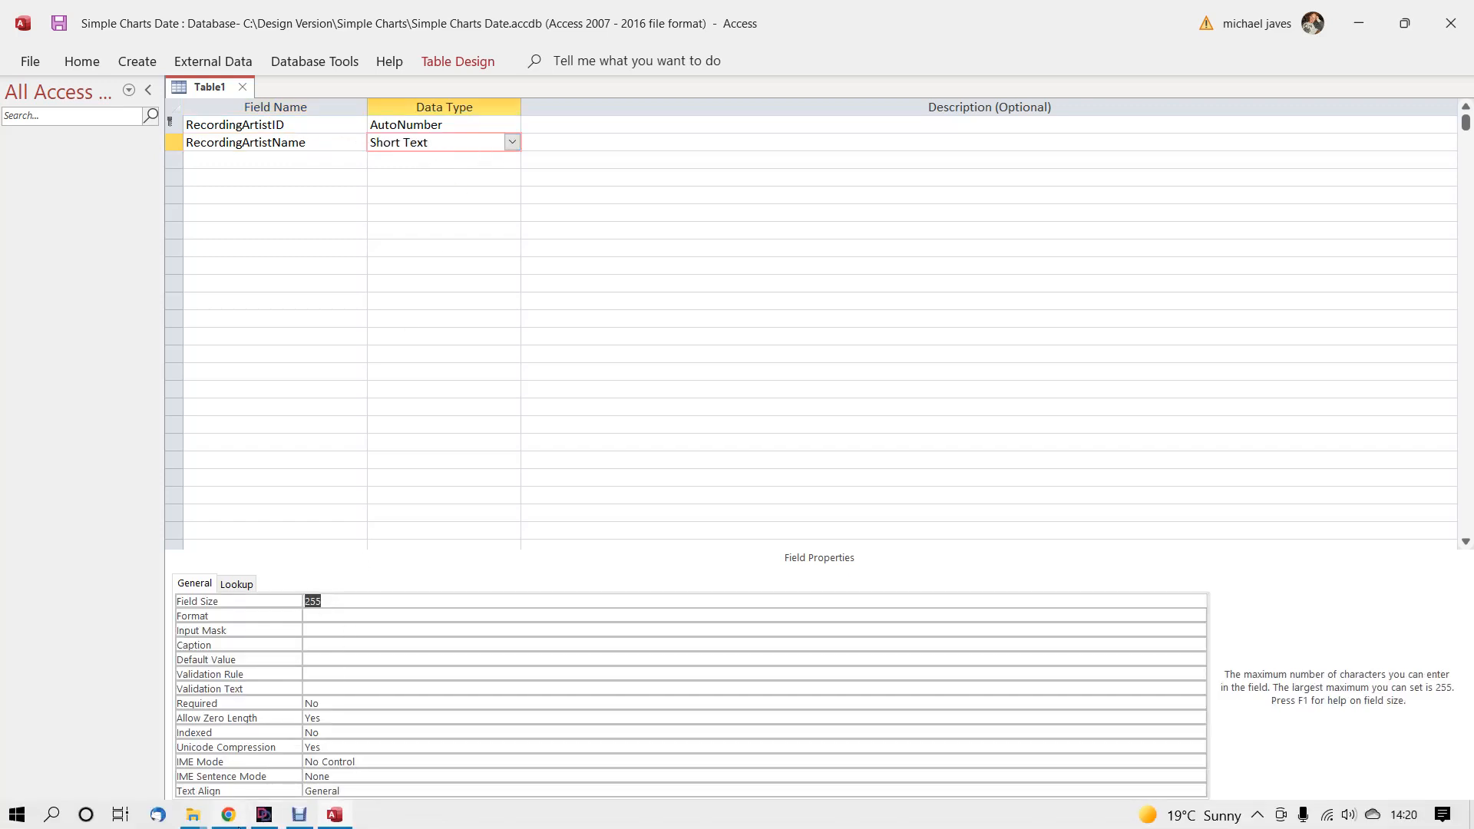
Find the Chart Tracker Elite 2525 Designer folder through its desktop shortcut and open Chart Tracker Elite 2525 Data.accdb
click(338, 819)
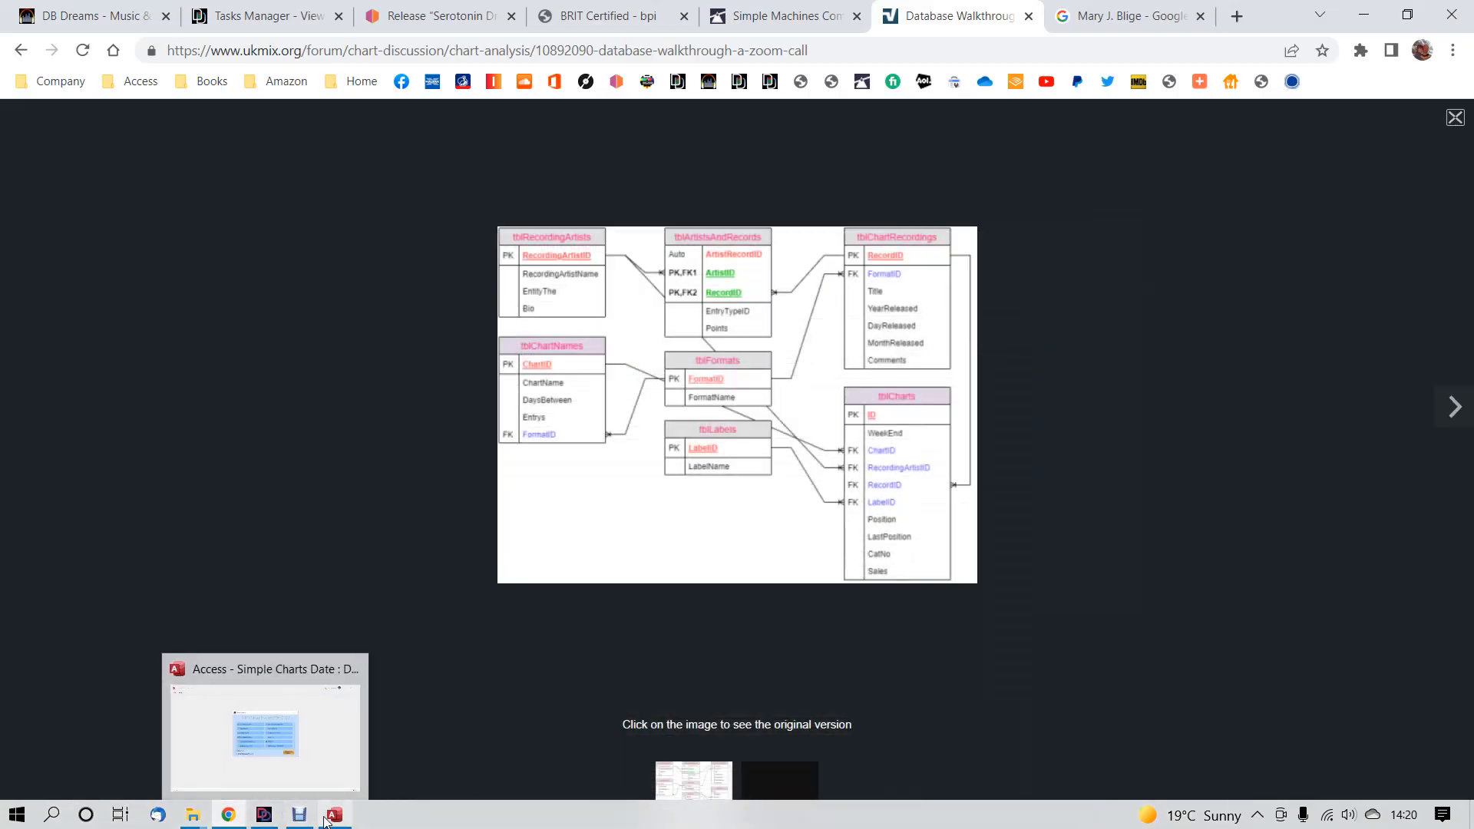
click(333, 817)
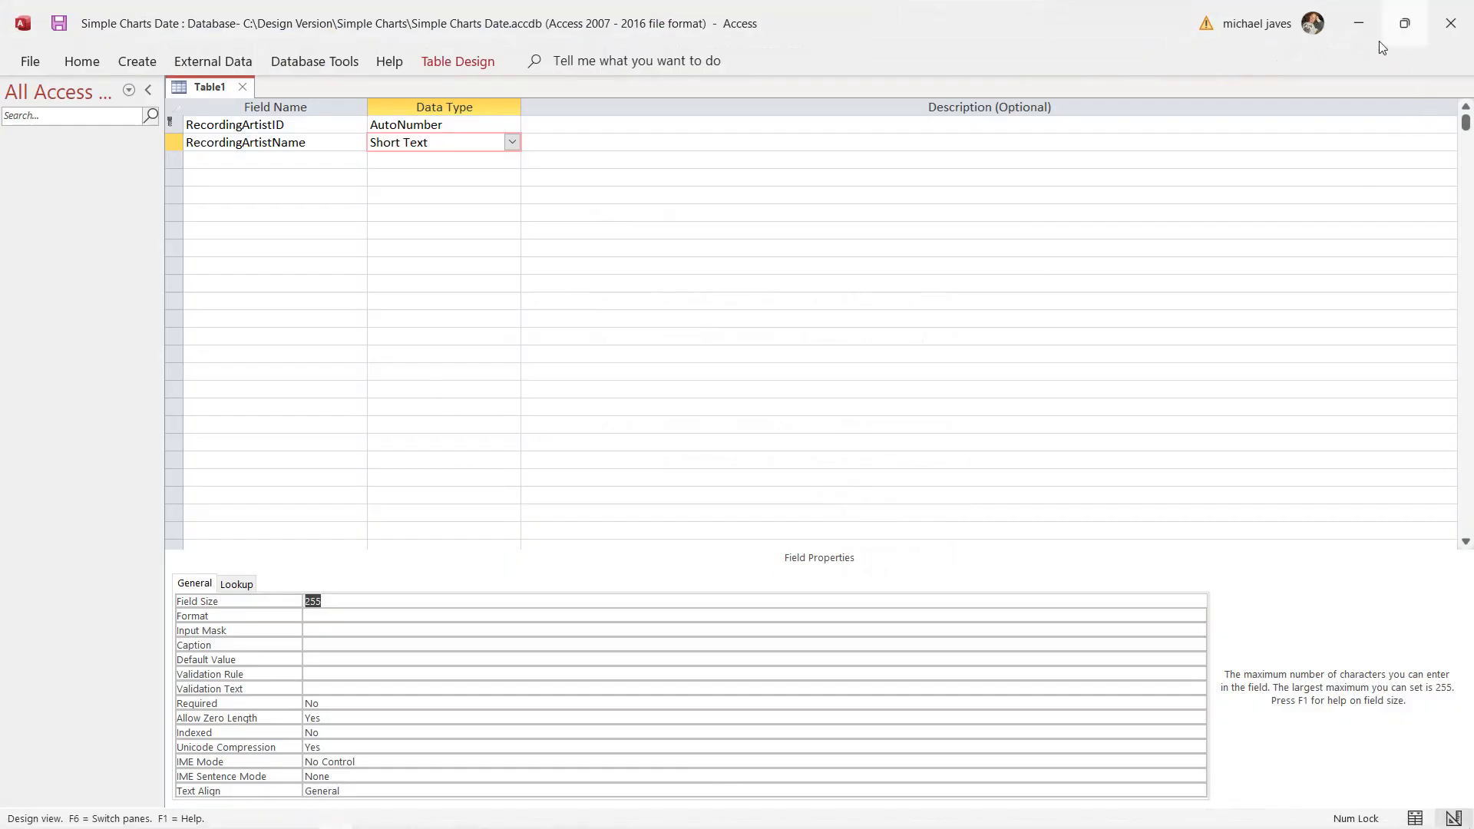
click(1364, 15)
click(1363, 14)
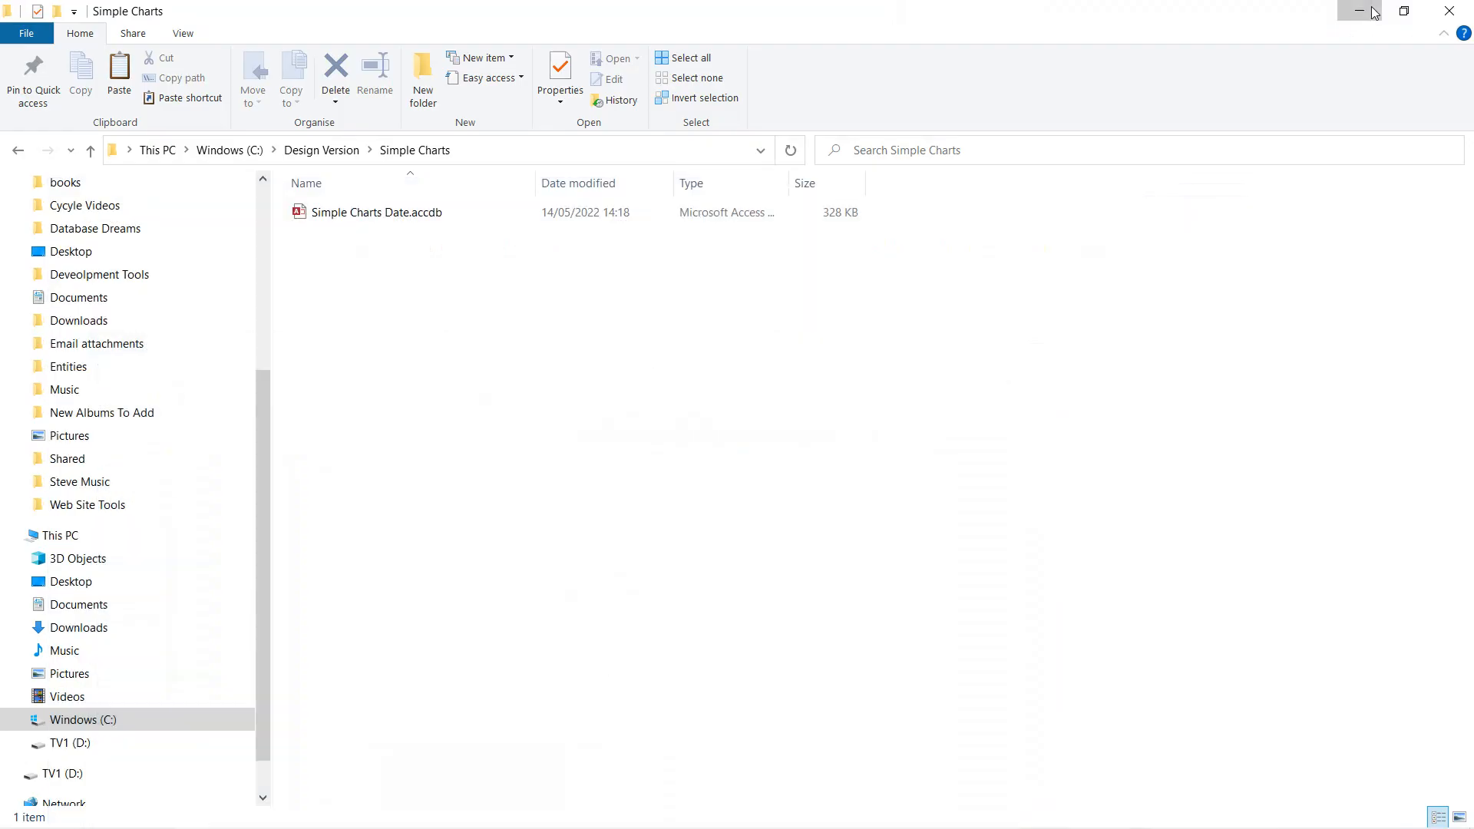
click(1374, 13)
click(1374, 13)
right_click(1349, 194)
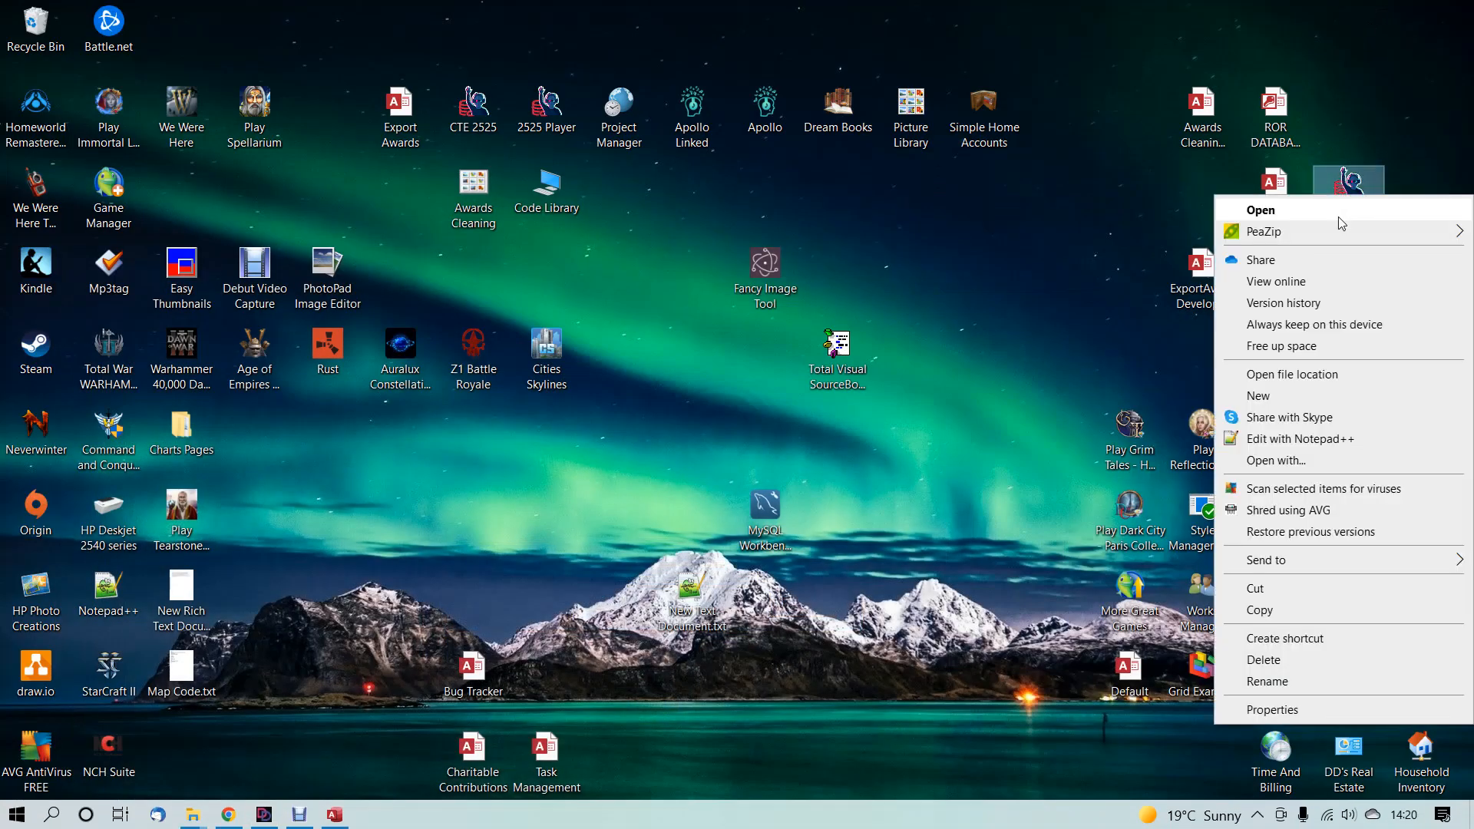
click(1305, 374)
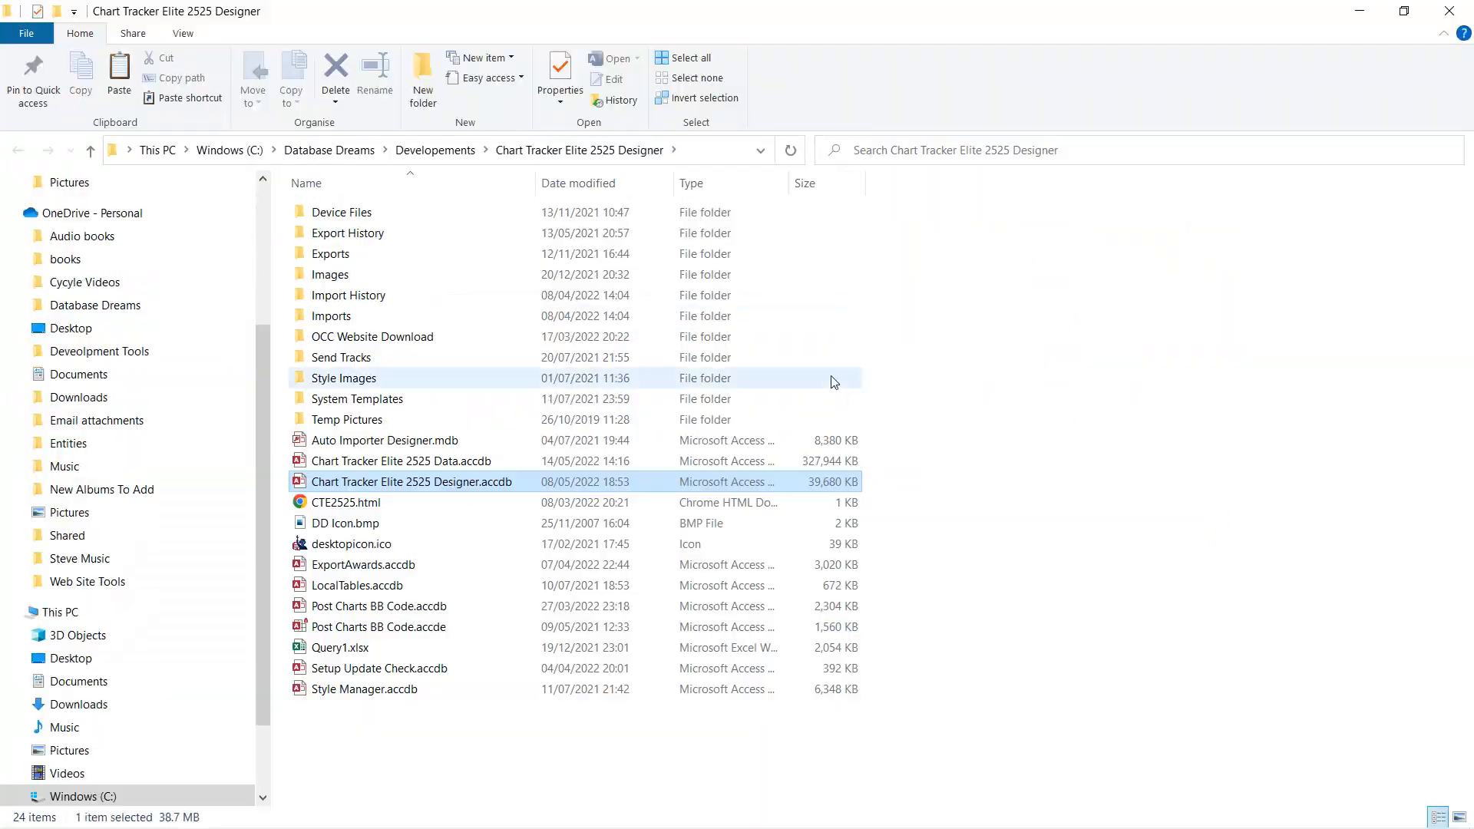
double_click(395, 462)
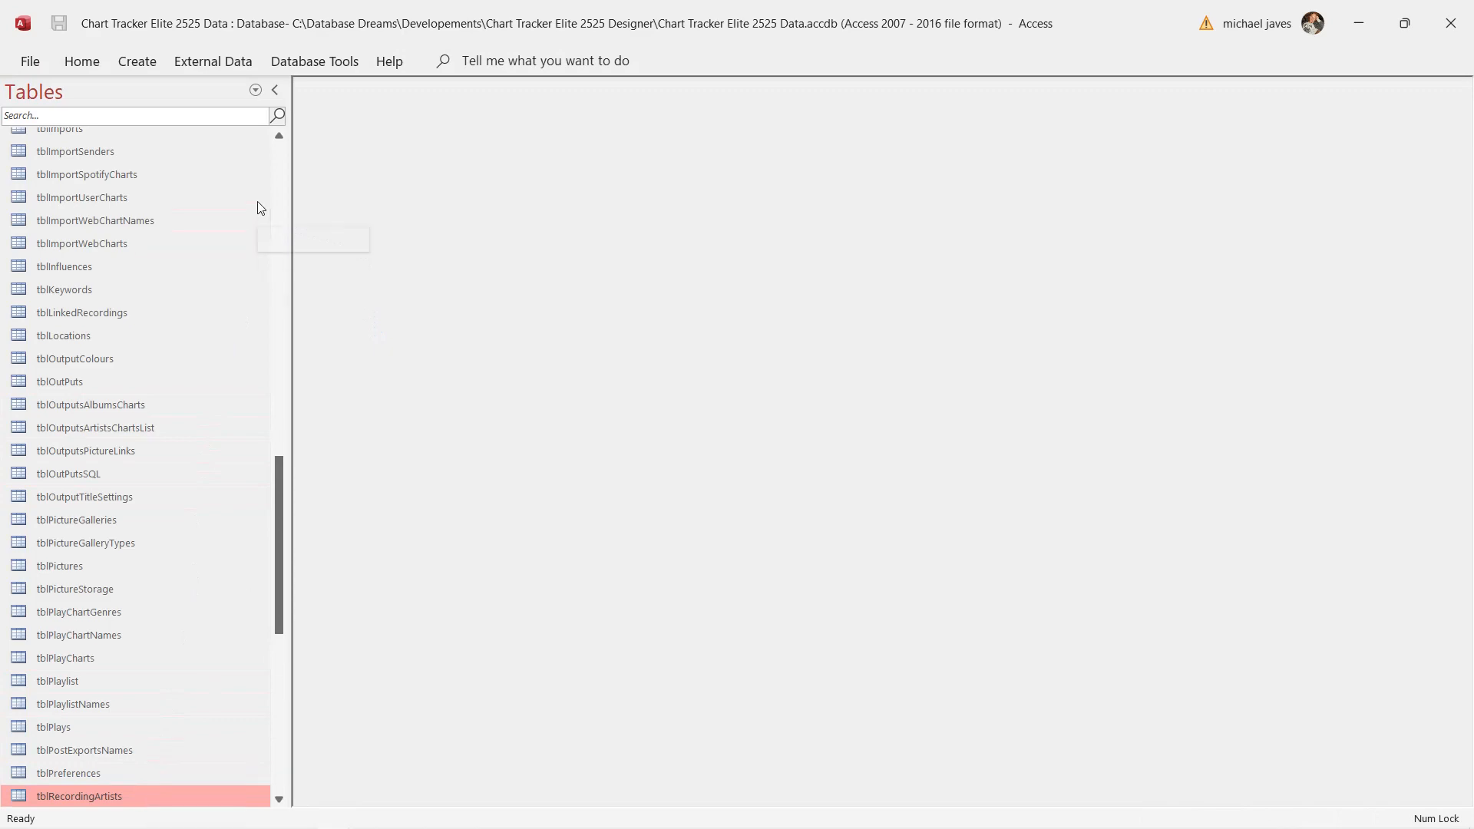
Run the saved Query1 to examine the longest artist names in the existing data, and close it
click(255, 90)
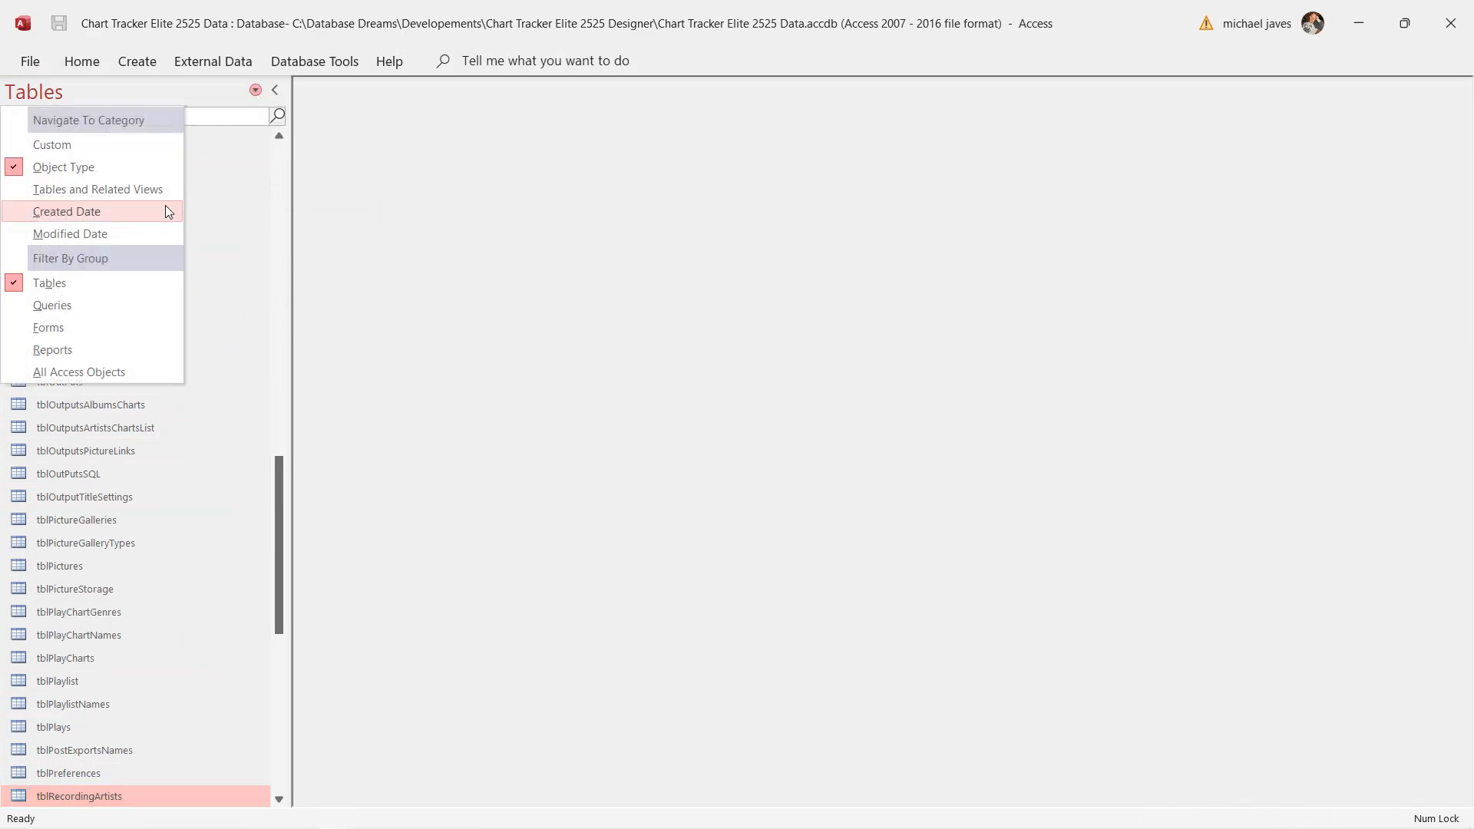
click(108, 306)
double_click(105, 146)
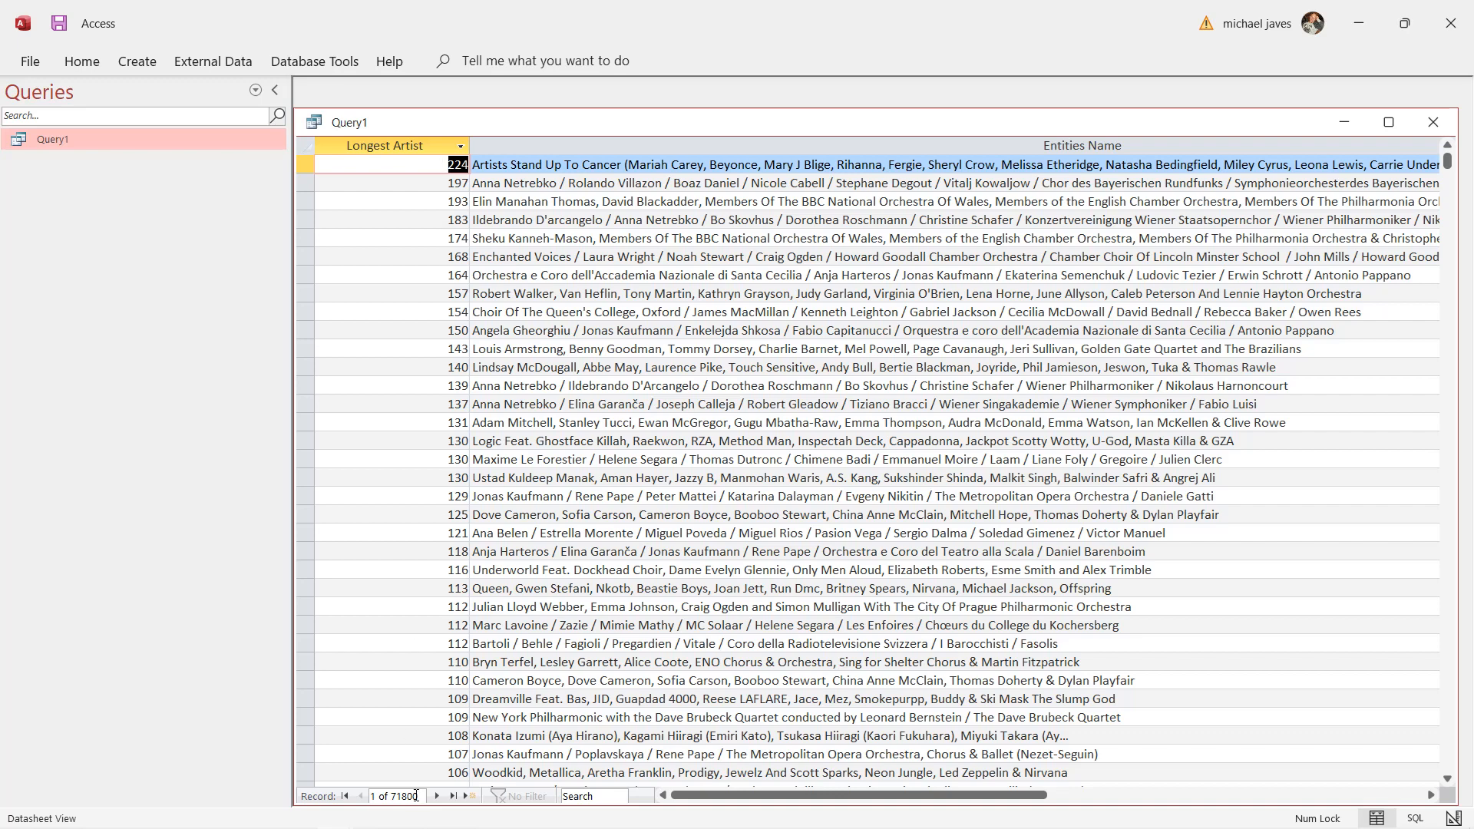
click(414, 710)
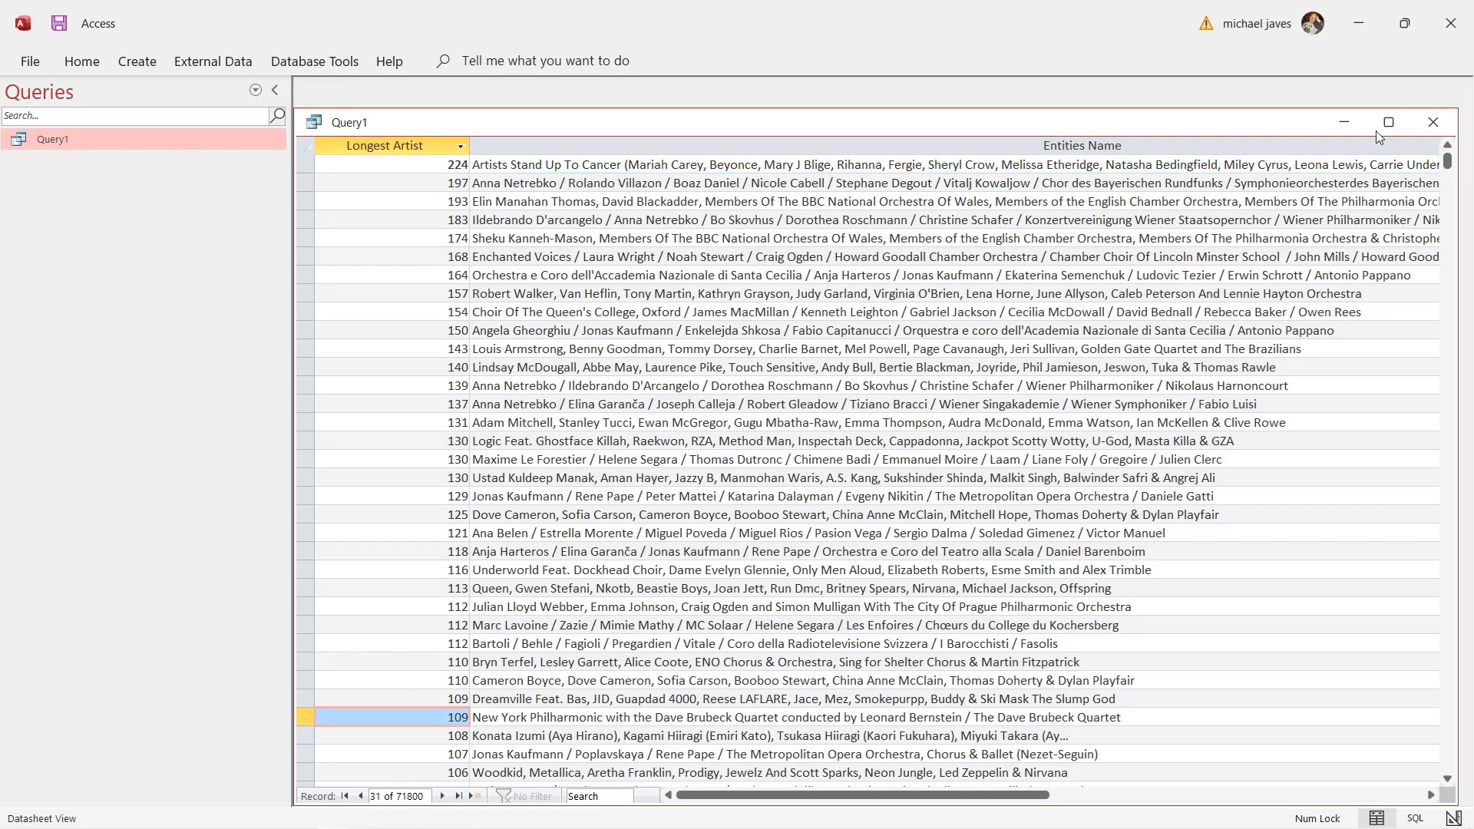
click(1431, 123)
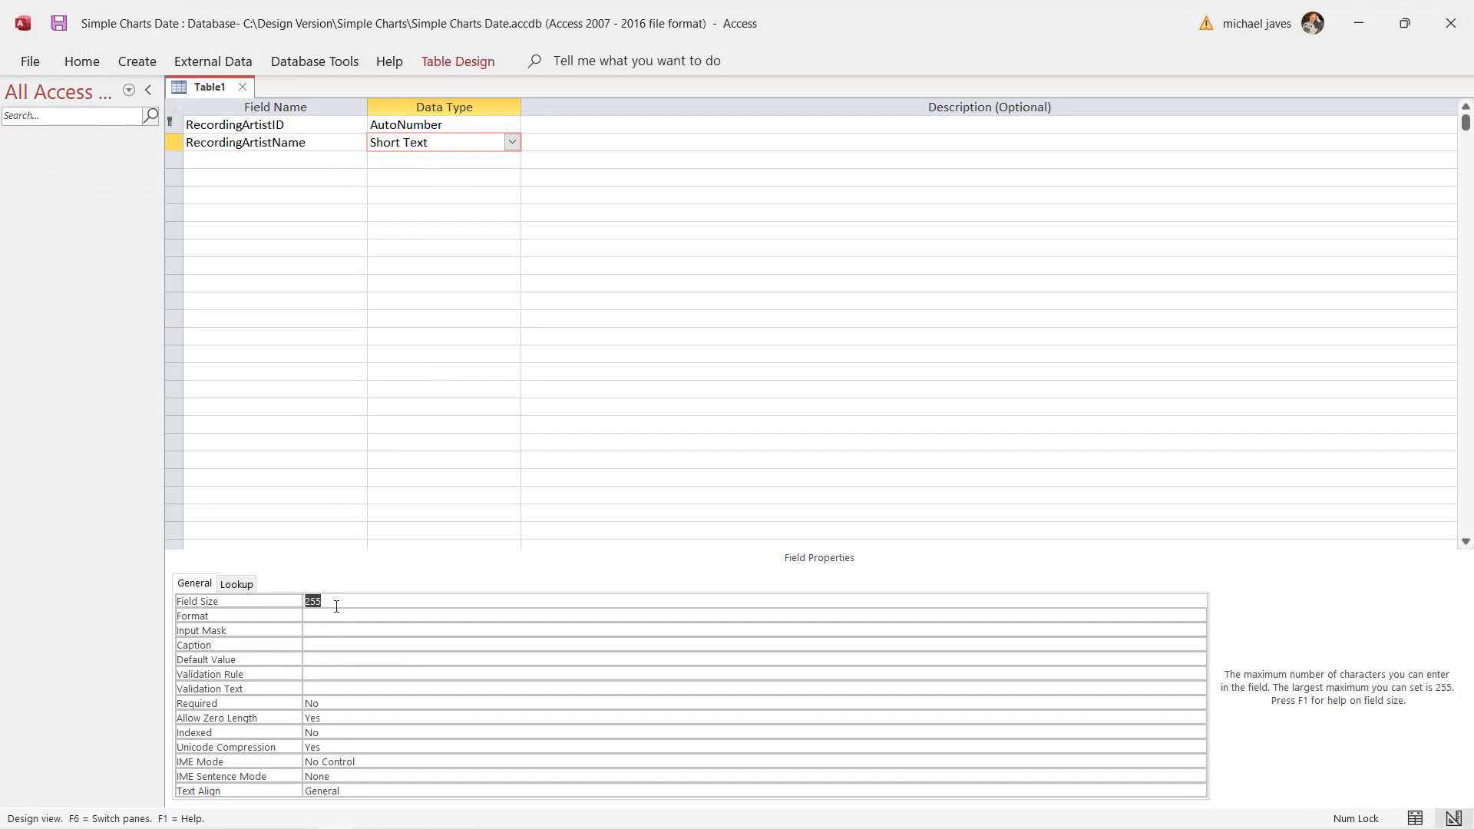
Add a third field named EntityThe to the Simple Charts table with the Short Text data type
click(284, 158)
key(Caps_Lock)
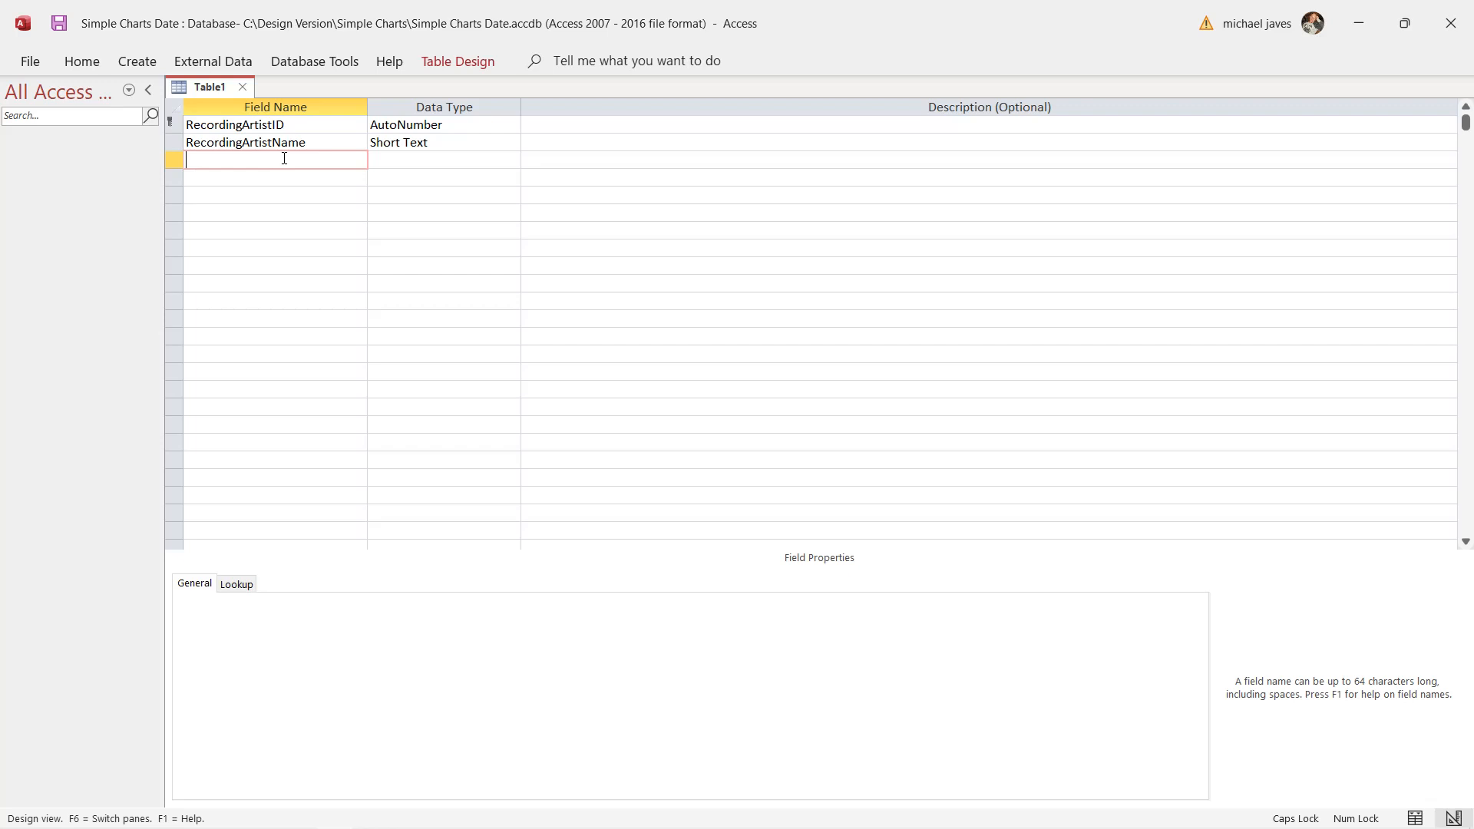
key(Caps_Lock)
key(Caps_Lock)
text(eNTITY)
key(Caps_Lock)
key(Caps_Lock)
text(tHE)
key(BackSpace)
key(BackSpace)
key(BackSpace)
key(BackSpace)
key(BackSpace)
key(BackSpace)
key(BackSpace)
key(BackSpace)
key(BackSpace)
text(E)
key(Caps_Lock)
text(ntity)
key(Caps_Lock)
key(Caps_Lock)
text(The)
click(389, 155)
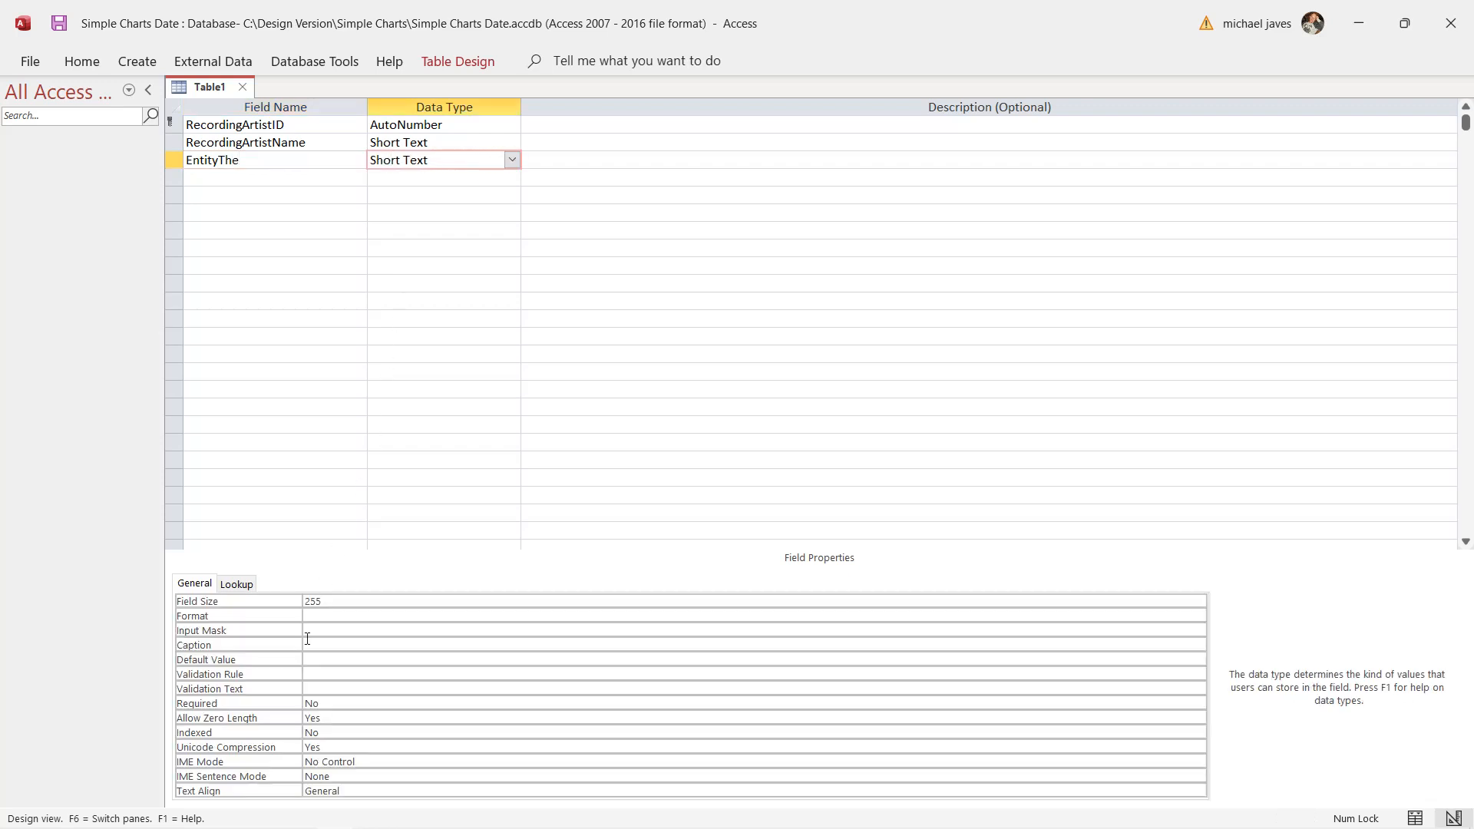
Set the EntityThe field's size to 5 characters
double_click(329, 606)
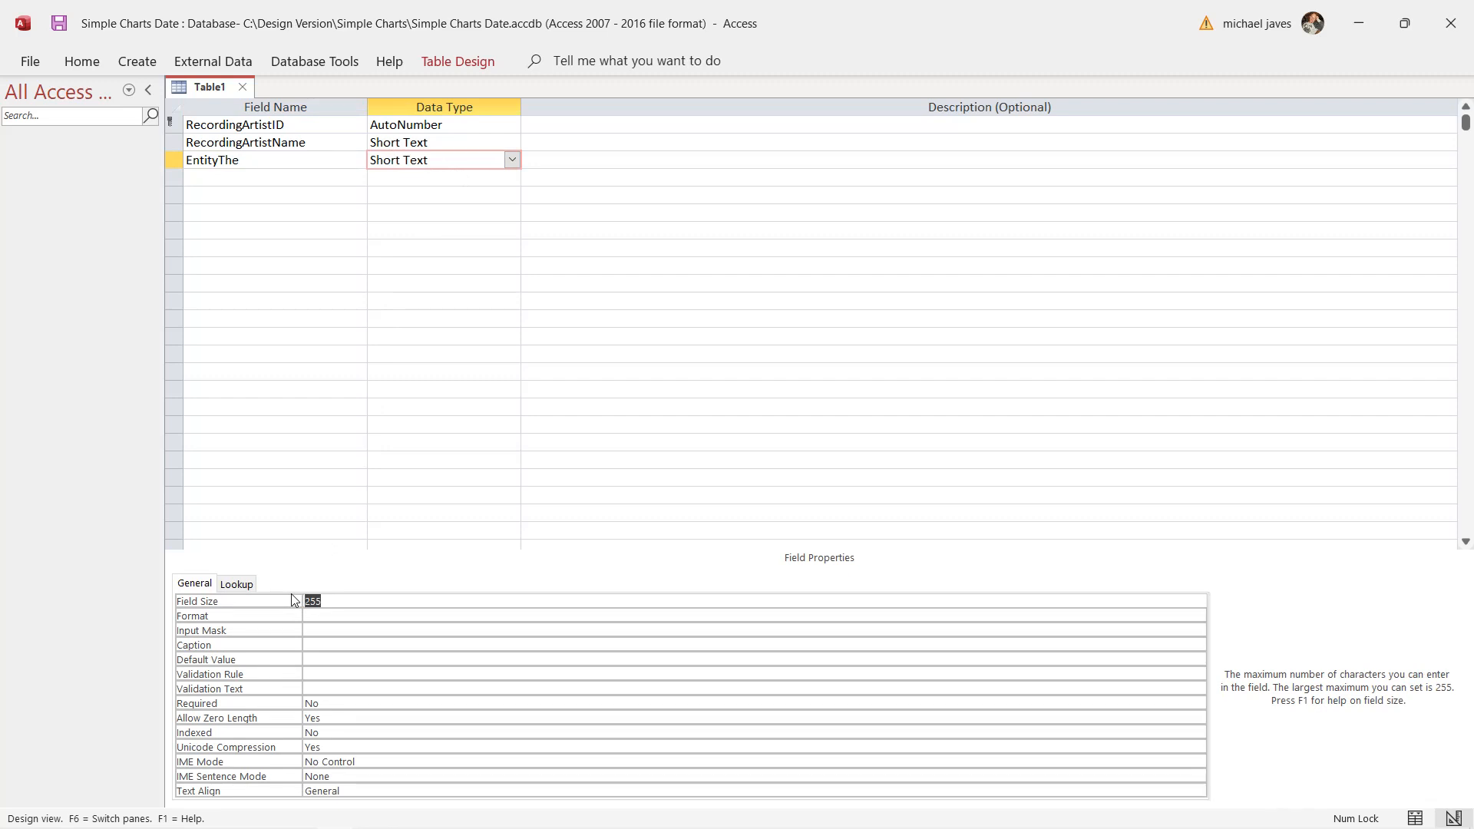
click(313, 183)
click(443, 162)
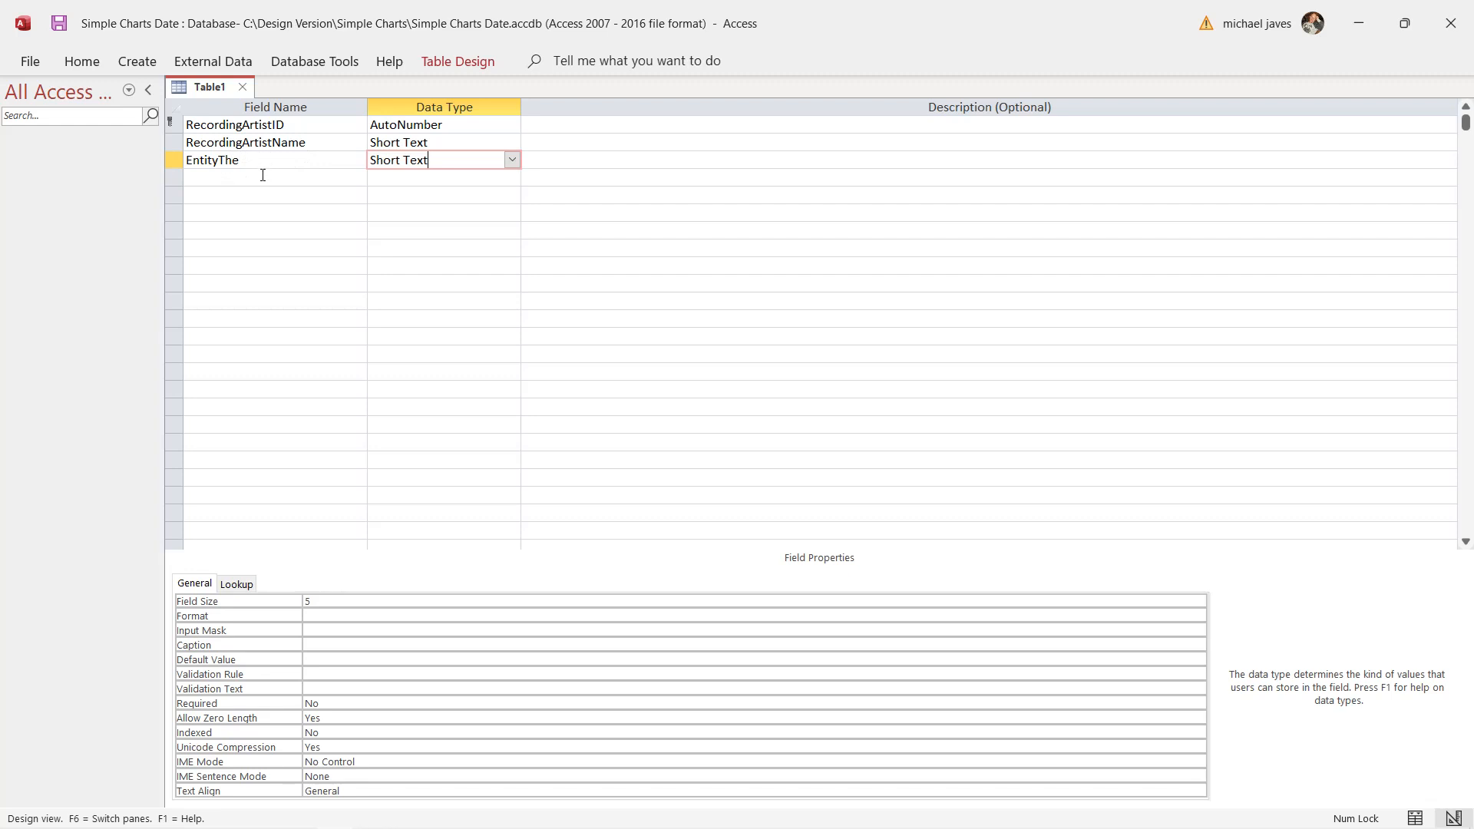
Add a fourth field named Bio and set its data type to Long Text
click(261, 175)
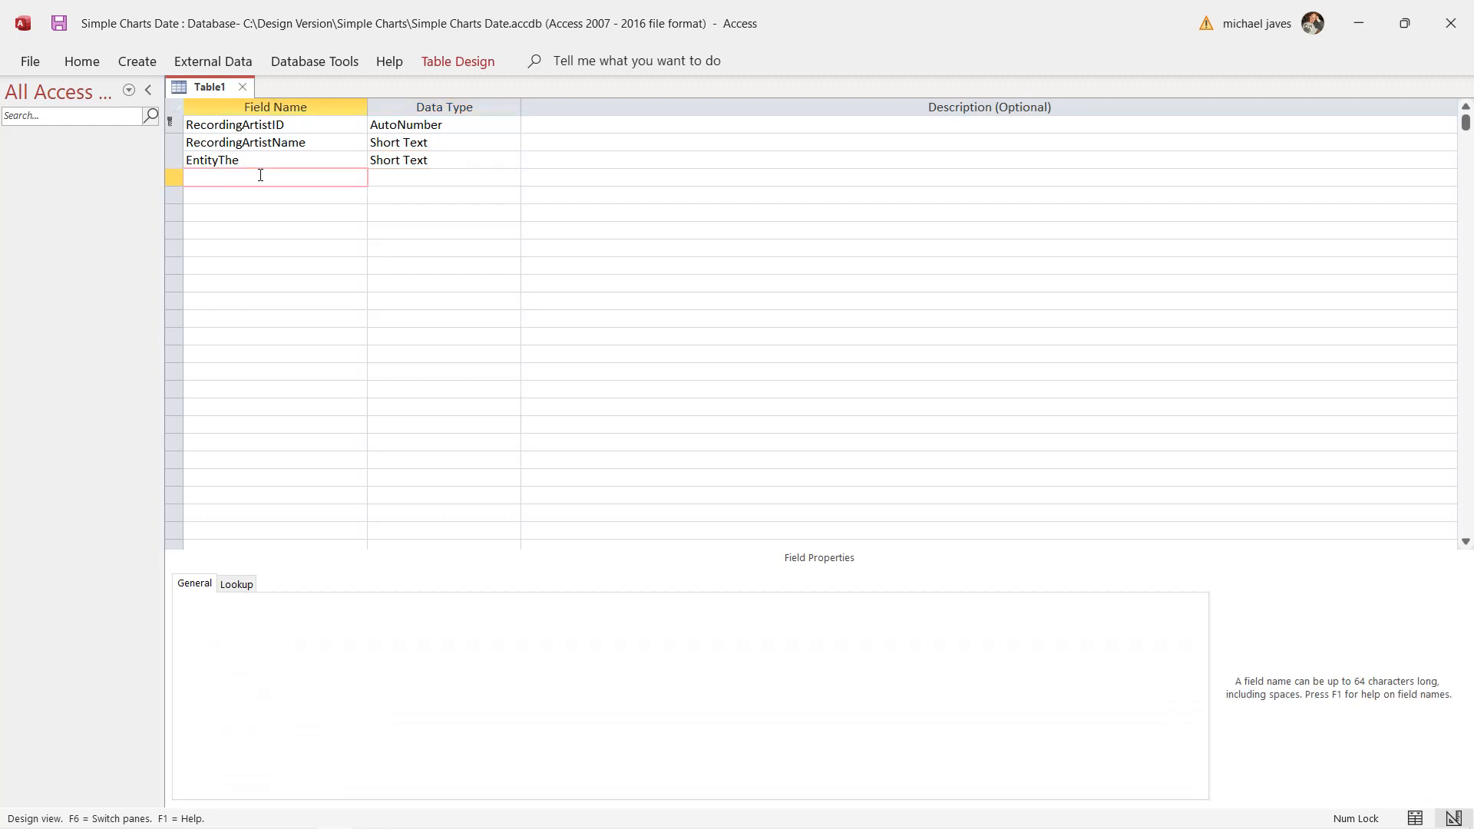
key(Caps_Lock)
text(B)
key(Caps_Lock)
text(io)
click(423, 182)
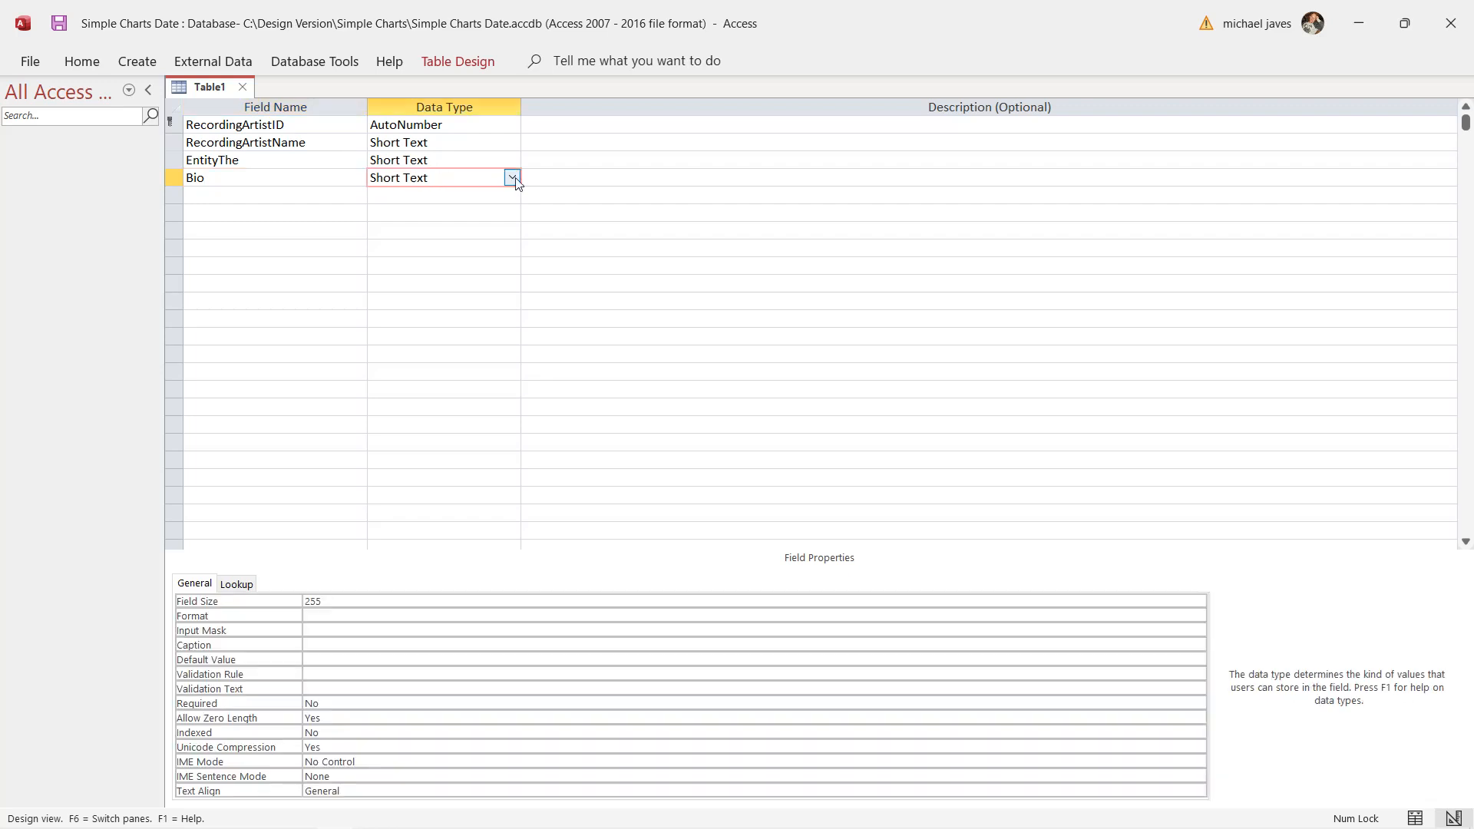
click(511, 177)
click(485, 213)
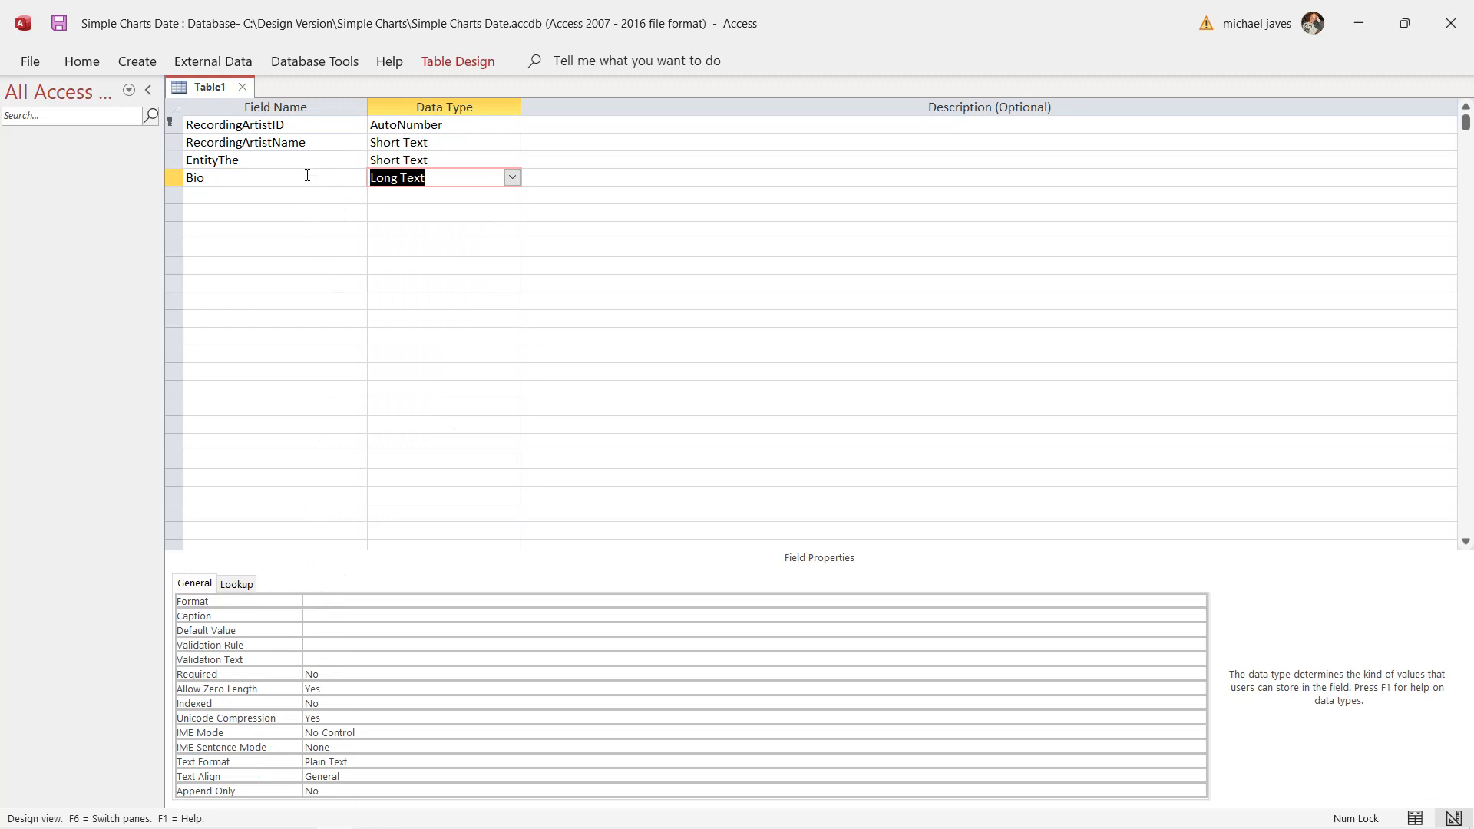
Index the RecordingArtistName field with the Yes (No Duplicates) option
click(324, 138)
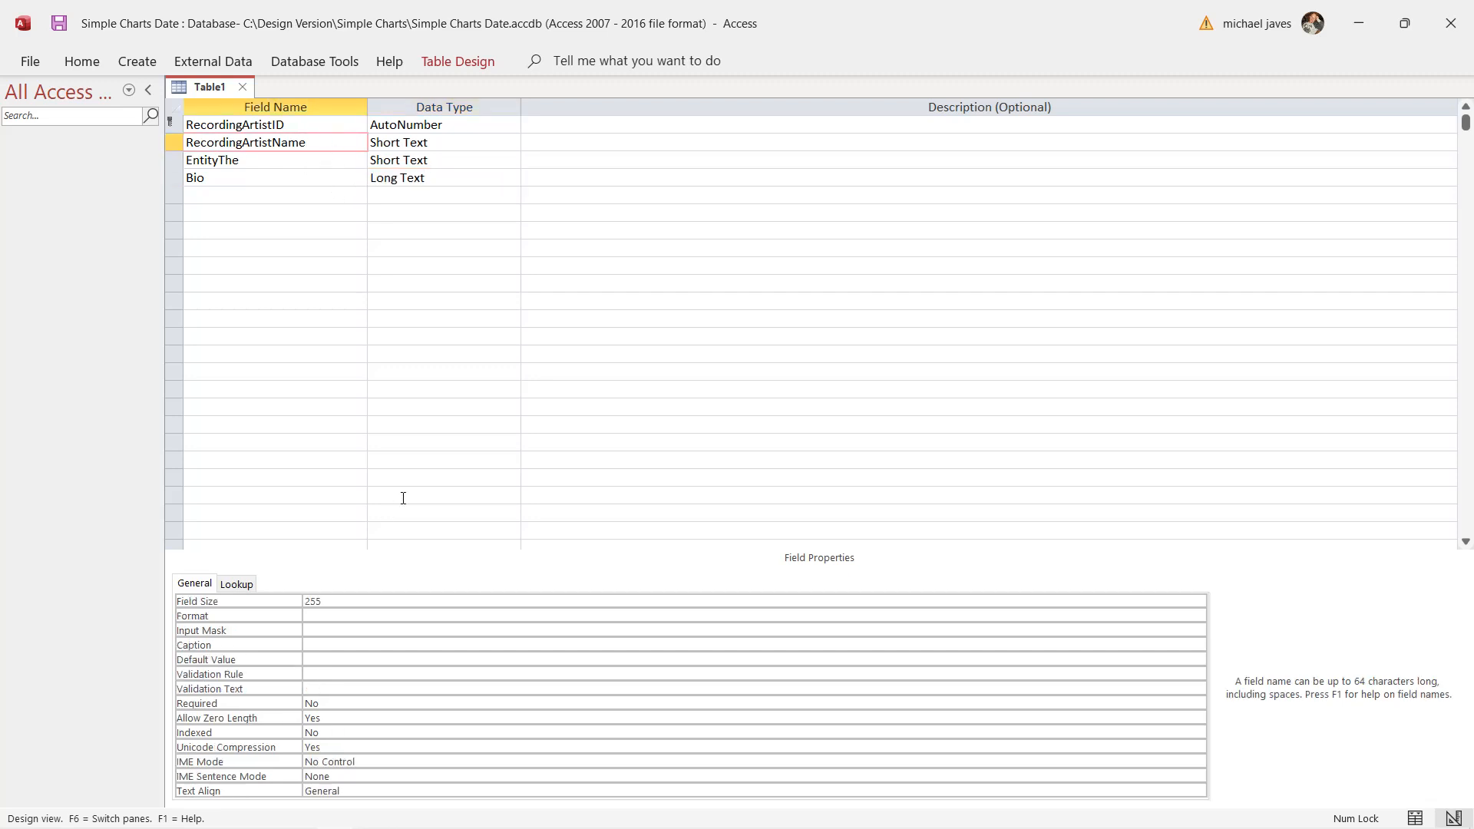
click(412, 732)
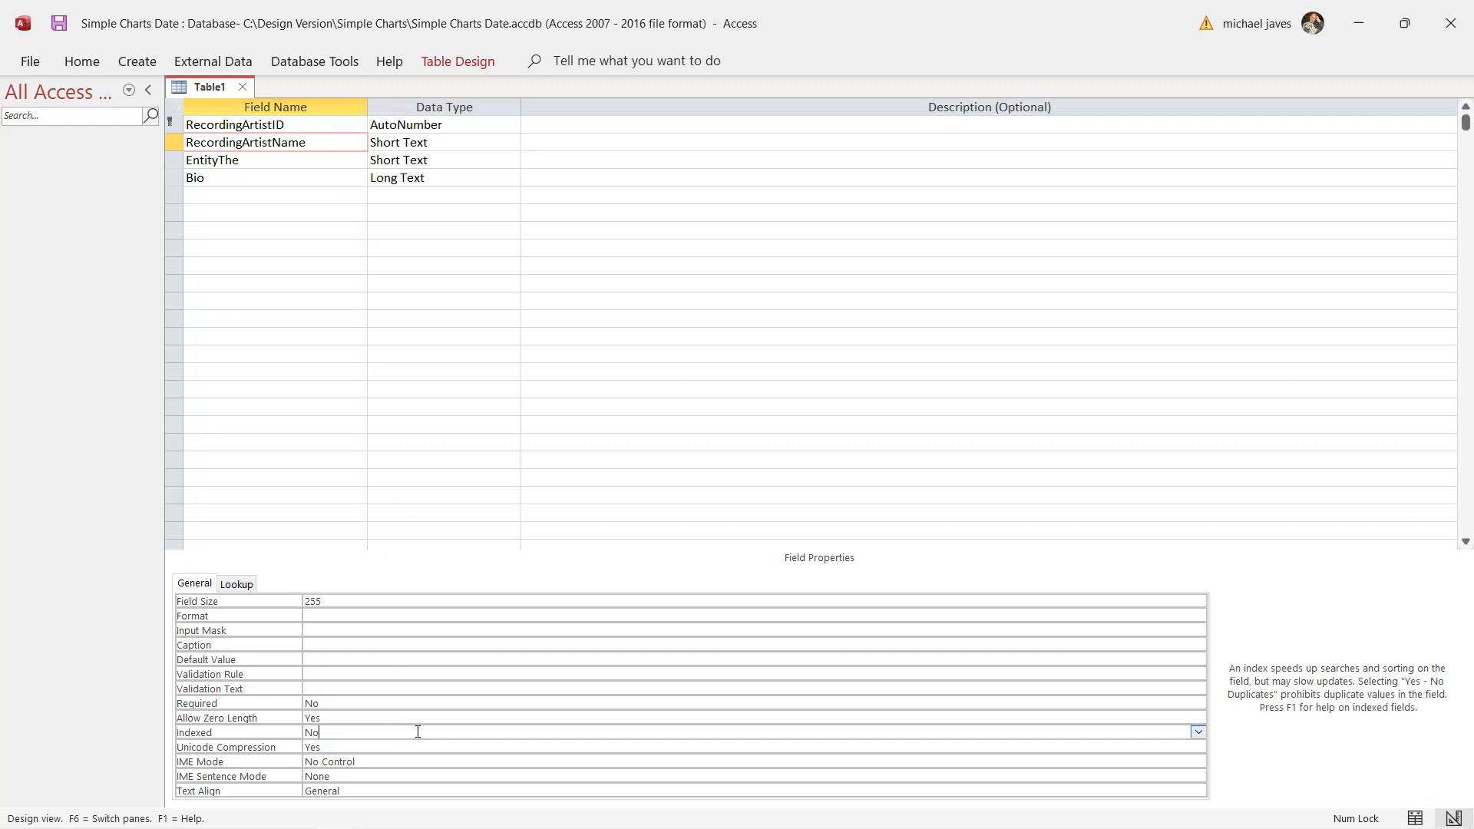
click(1197, 733)
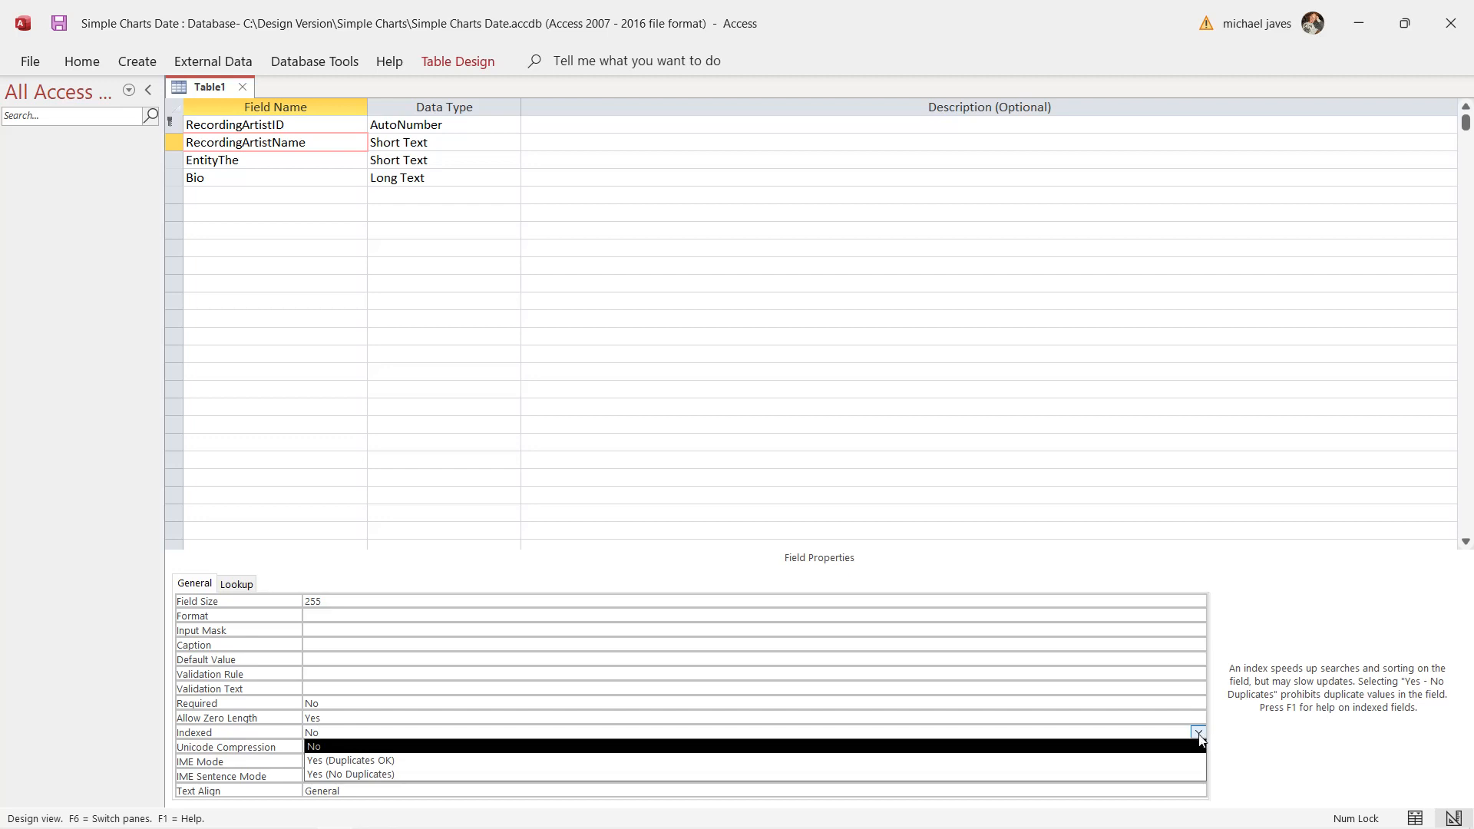
click(1160, 777)
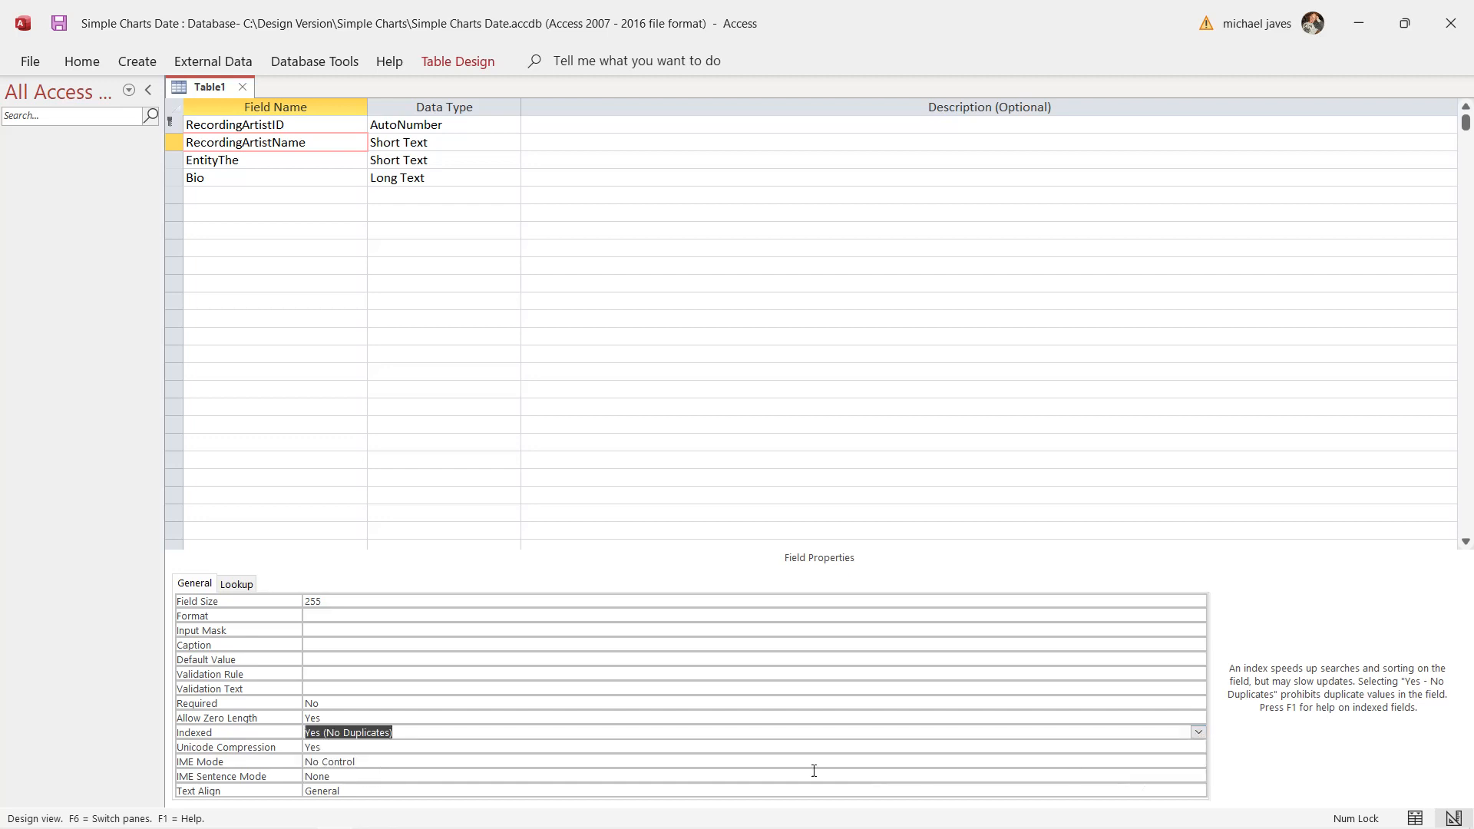
click(476, 760)
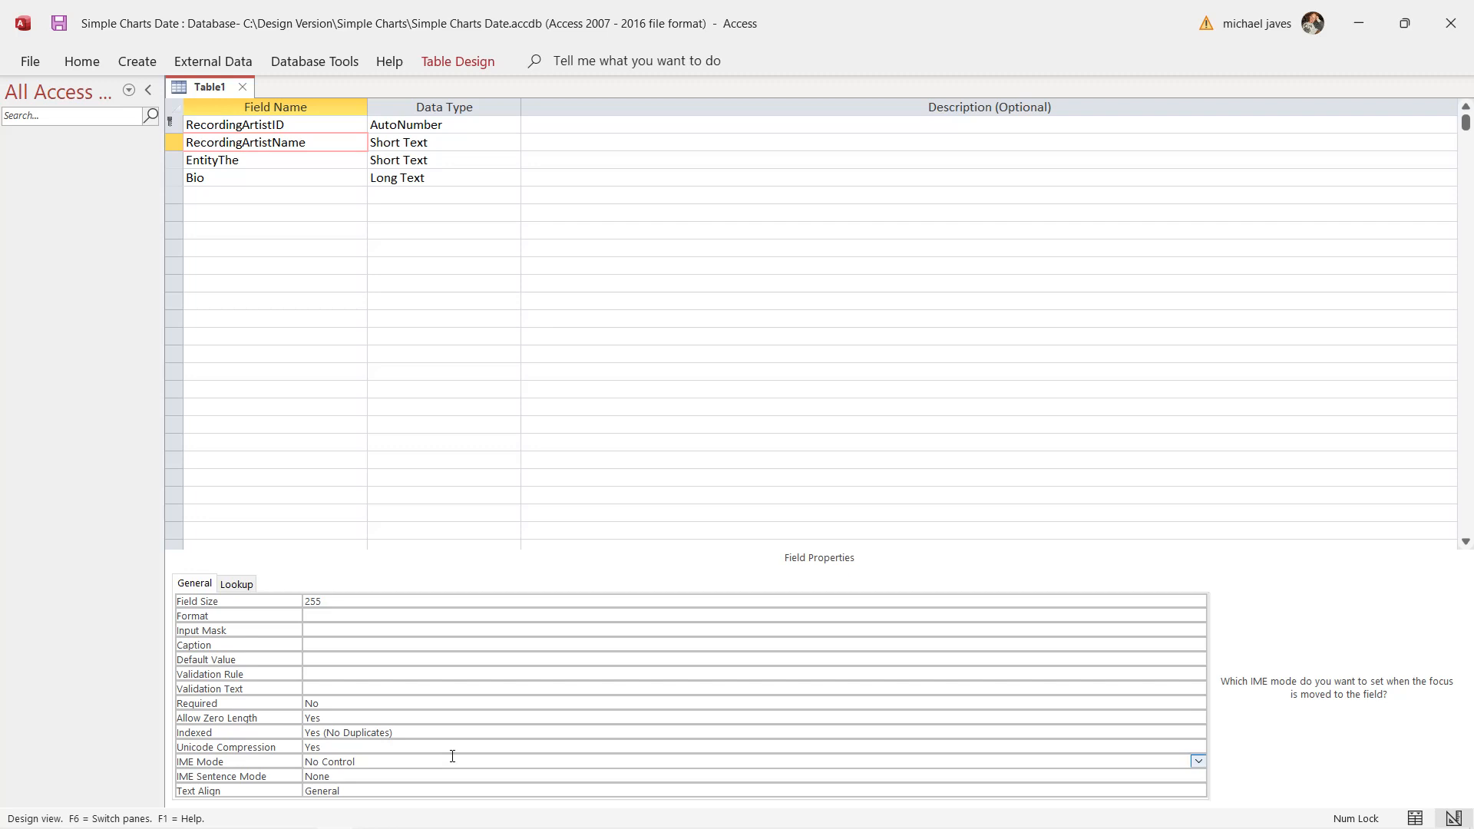
click(449, 746)
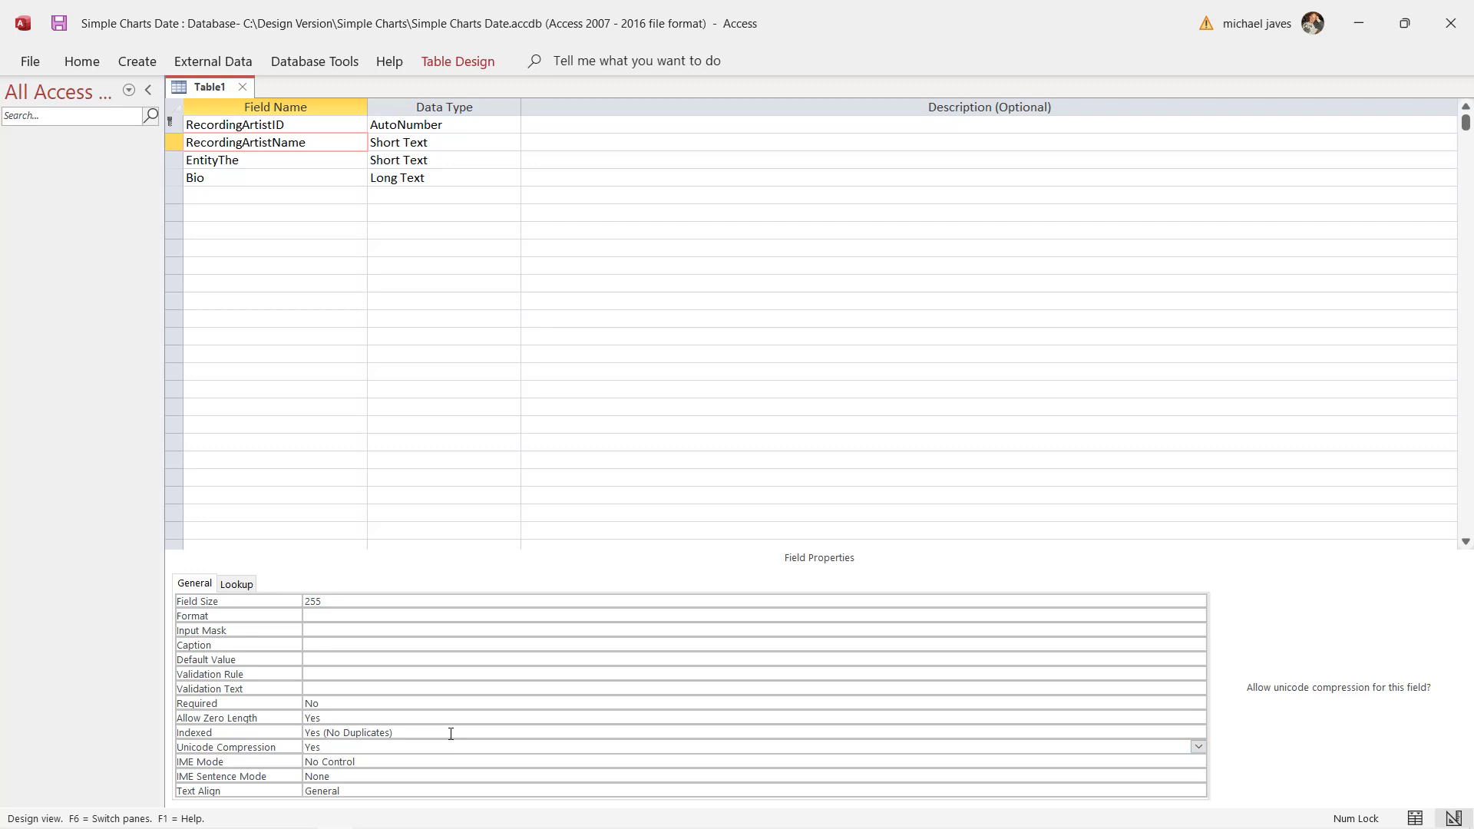
click(451, 732)
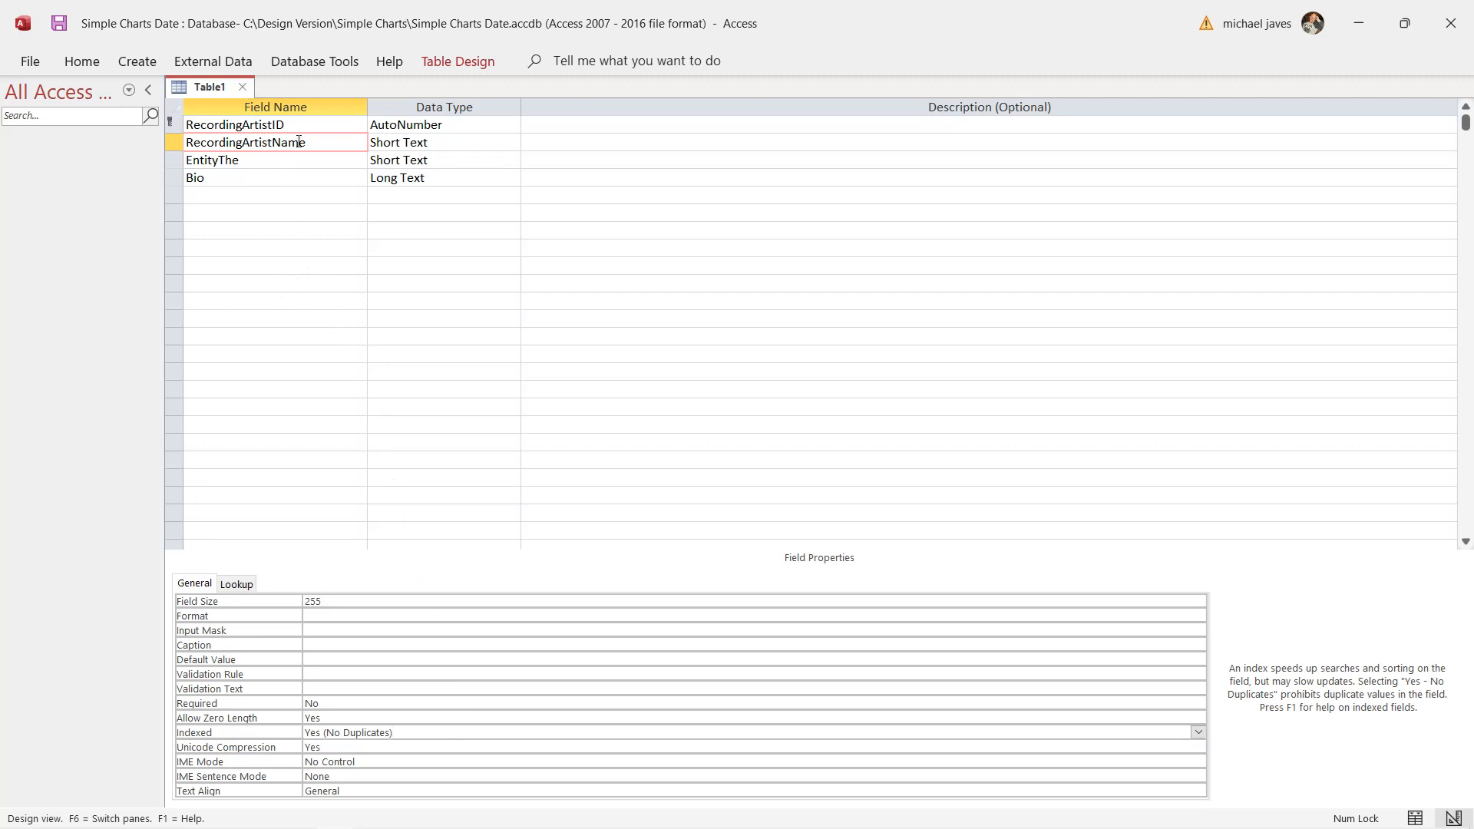
Close the table design and save the table as tblRecordingArtists
click(244, 89)
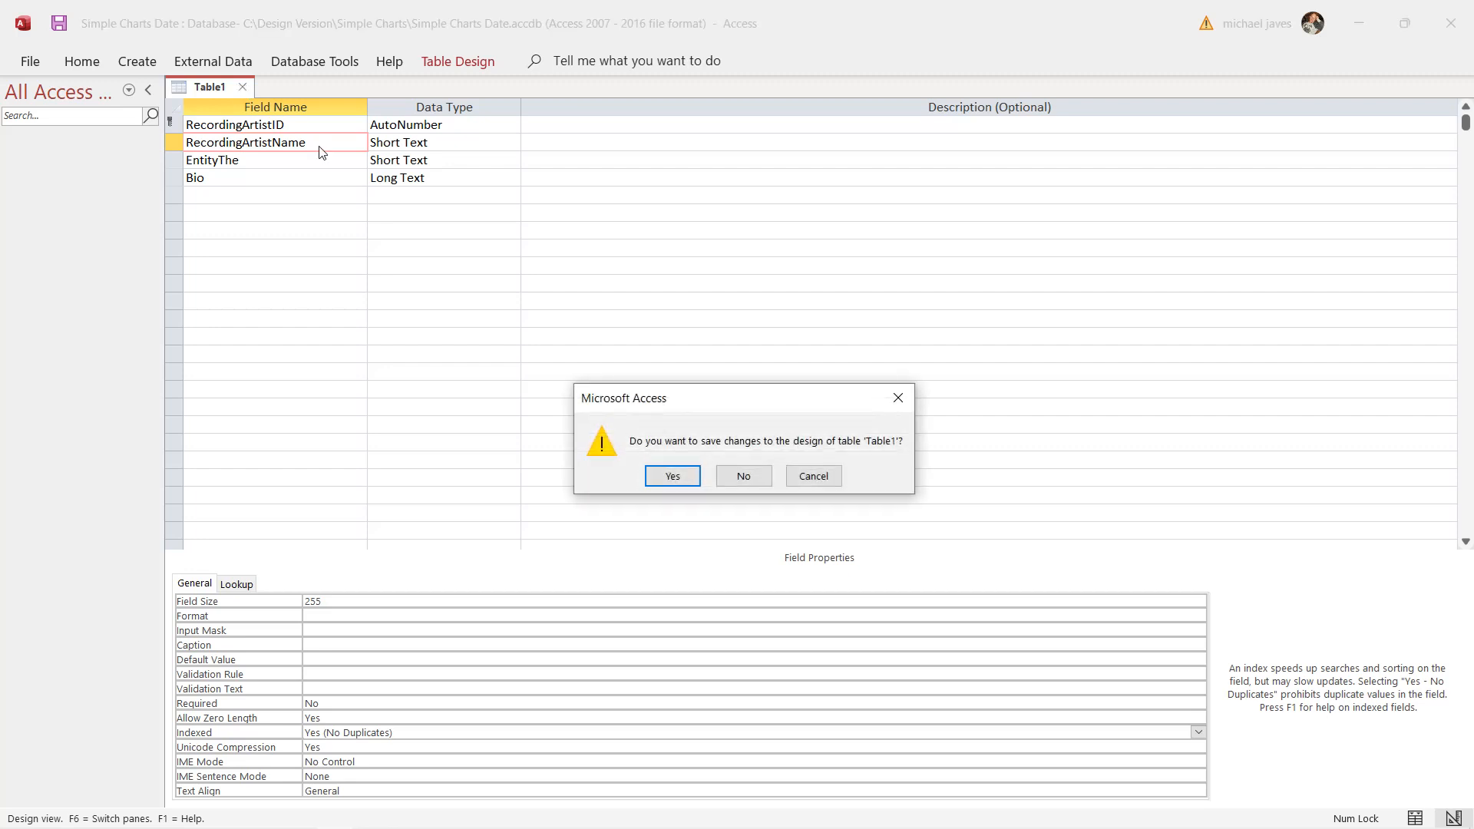
click(673, 477)
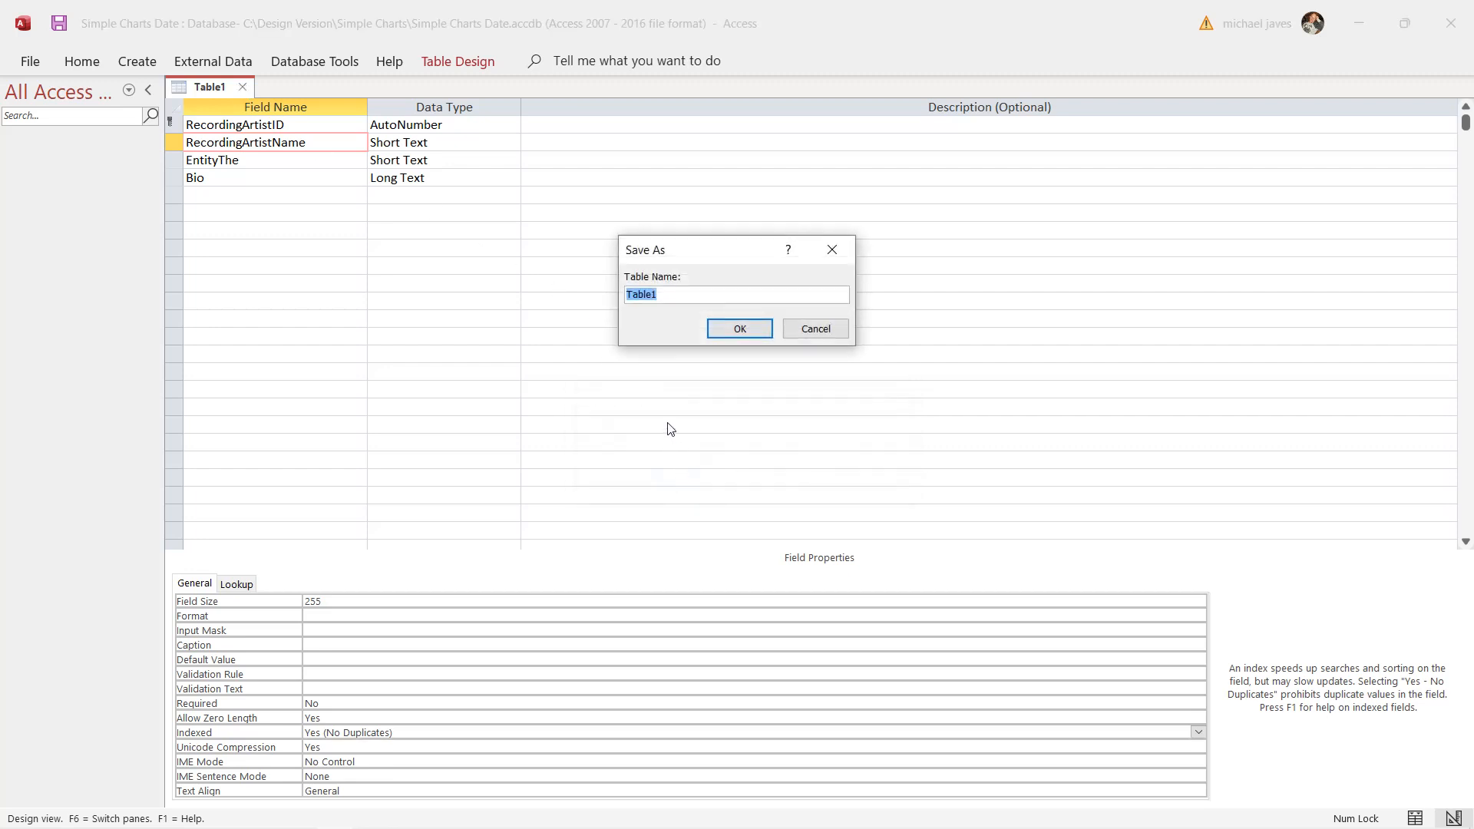
text(tb)
text(RecordingArtists)
click(722, 329)
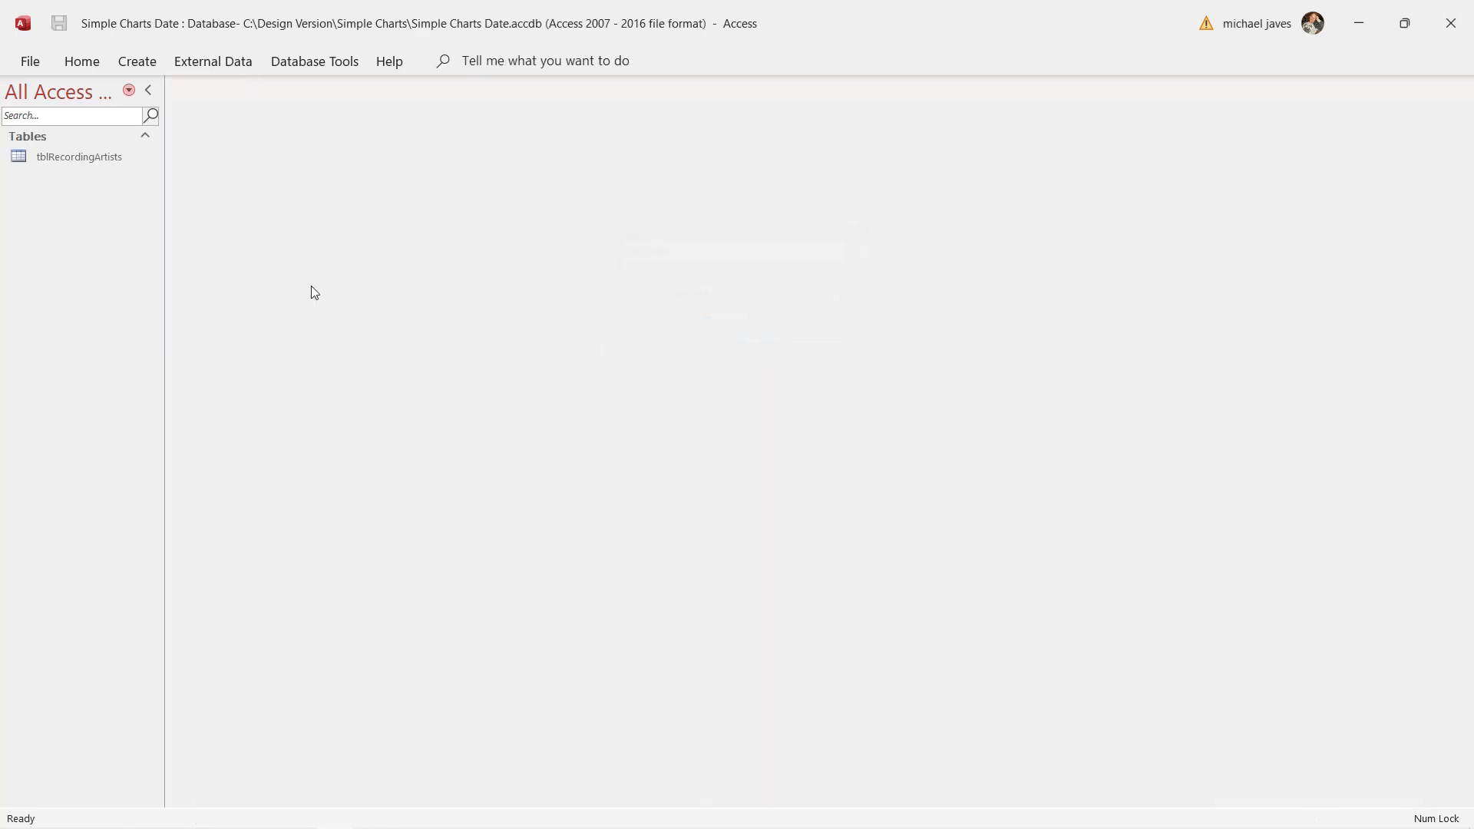
Open tblRecordingArtists in Datasheet view and widen the RecordingArtistName column until its full heading fits
double_click(81, 157)
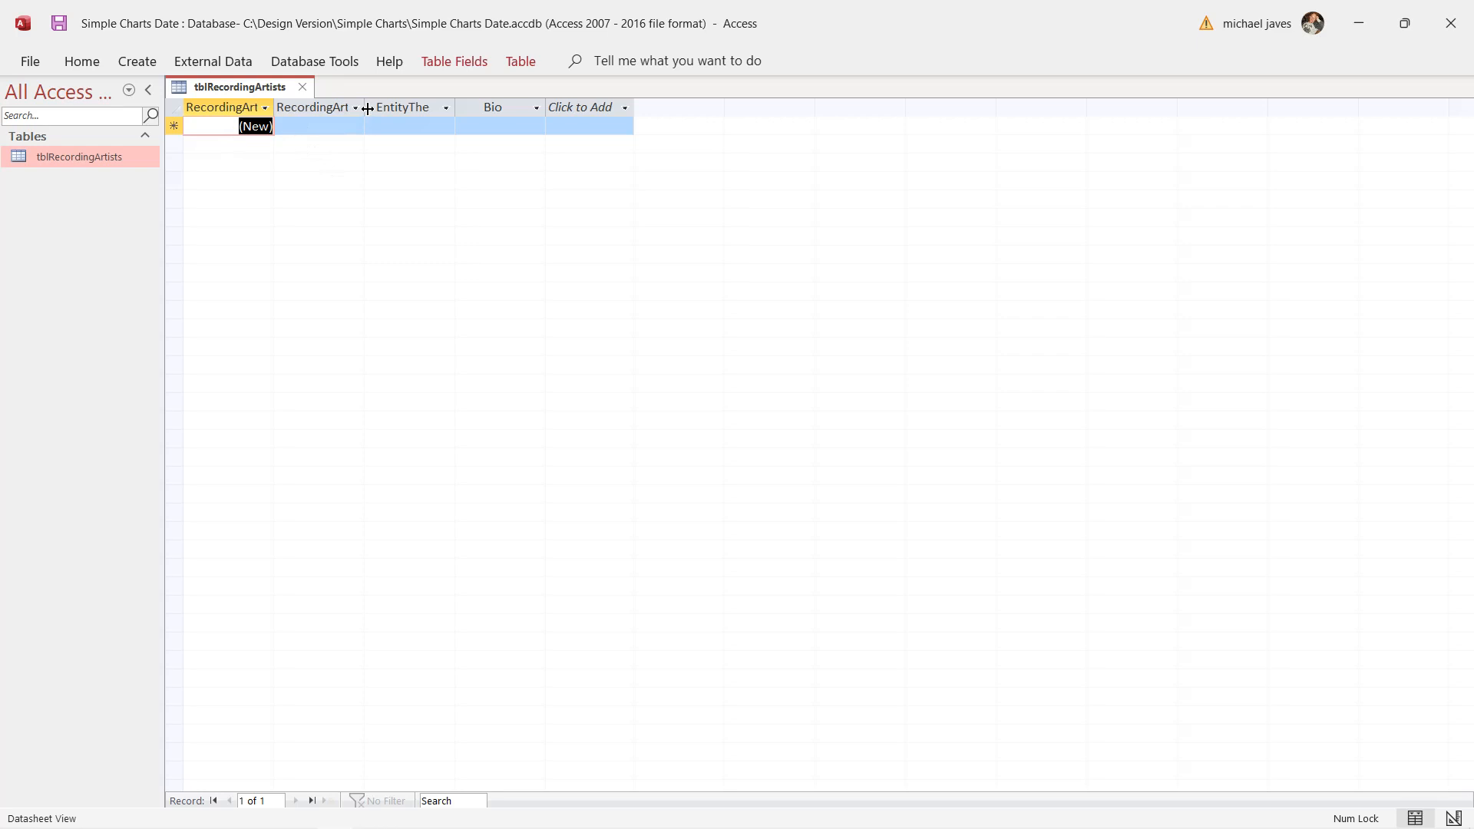
drag(364, 107, 450, 109)
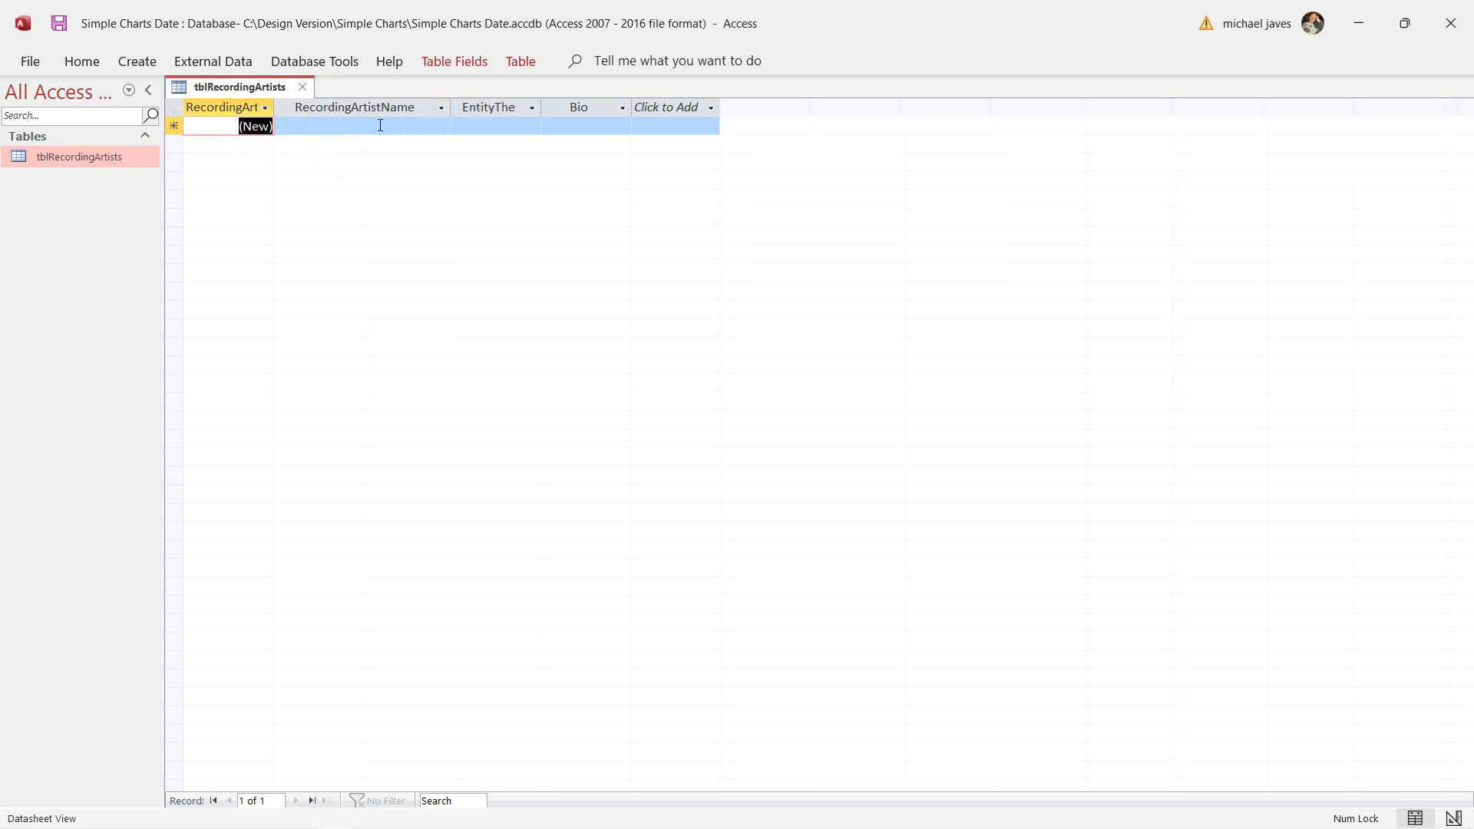
click(380, 126)
Open the Chart Tracker Elite 2525 Data.accdb database from its designer folder and run Query1
mouse_move(405, 827)
click(336, 818)
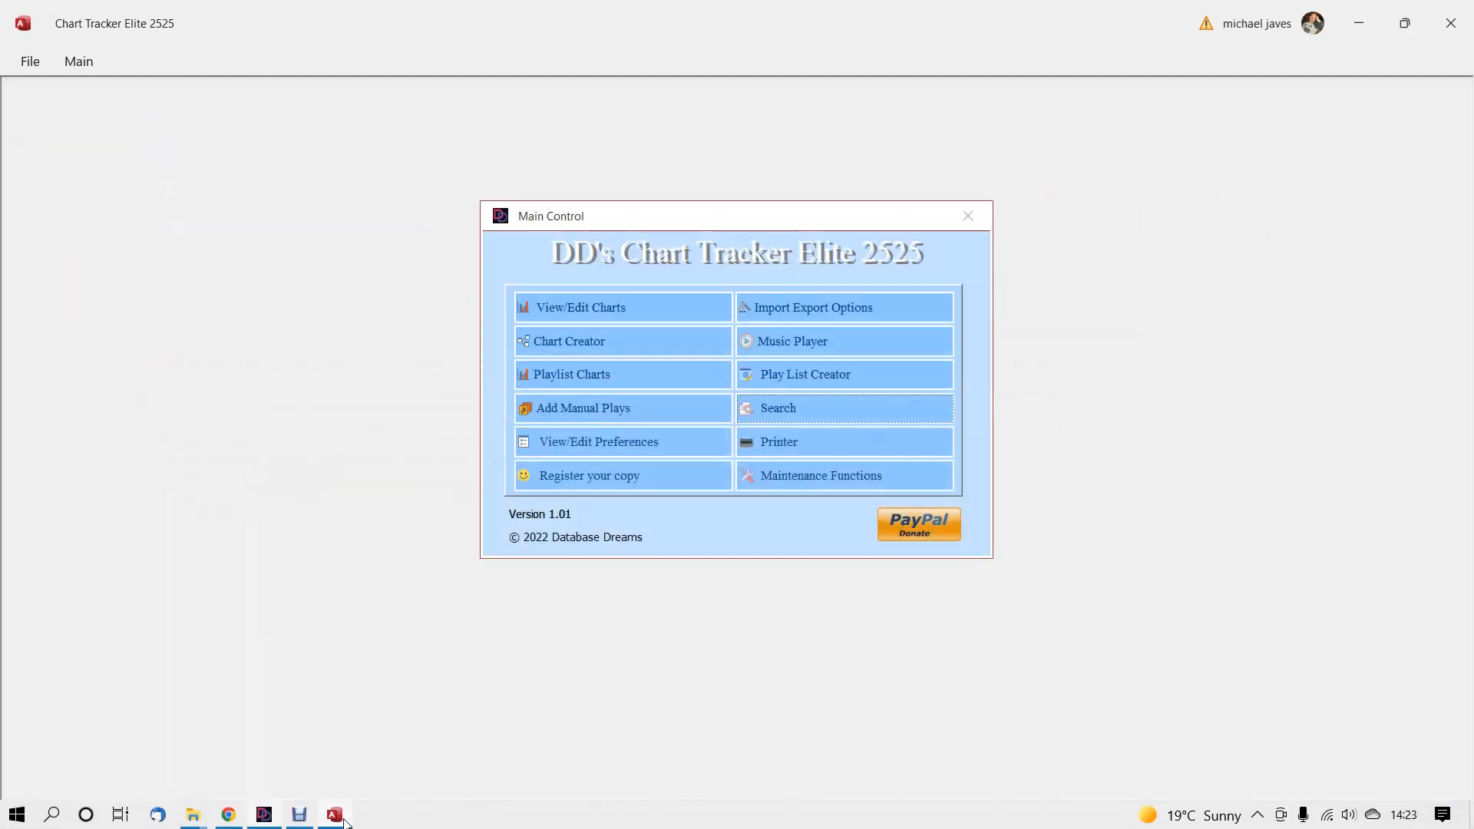
click(268, 818)
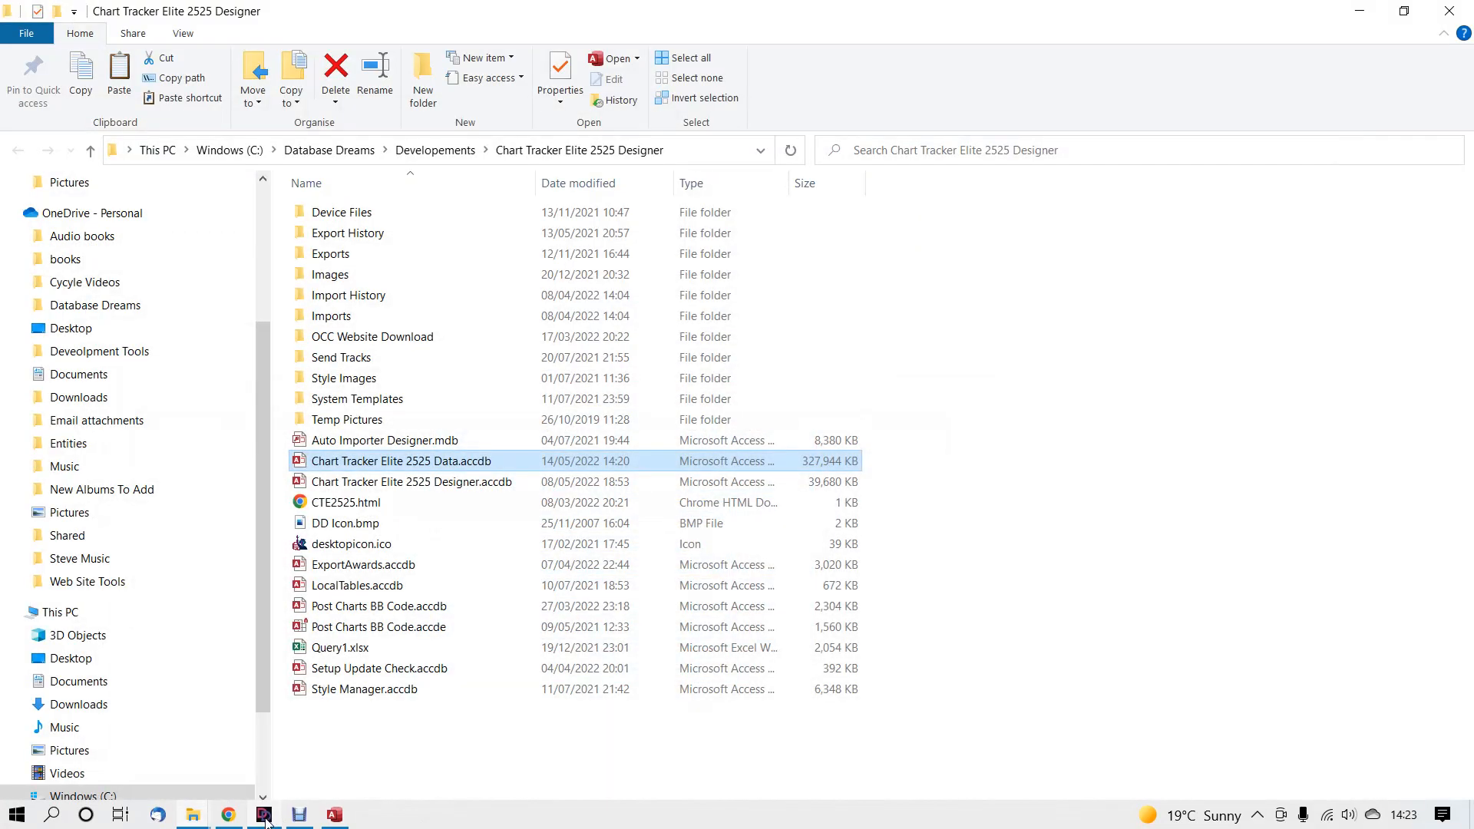
double_click(449, 468)
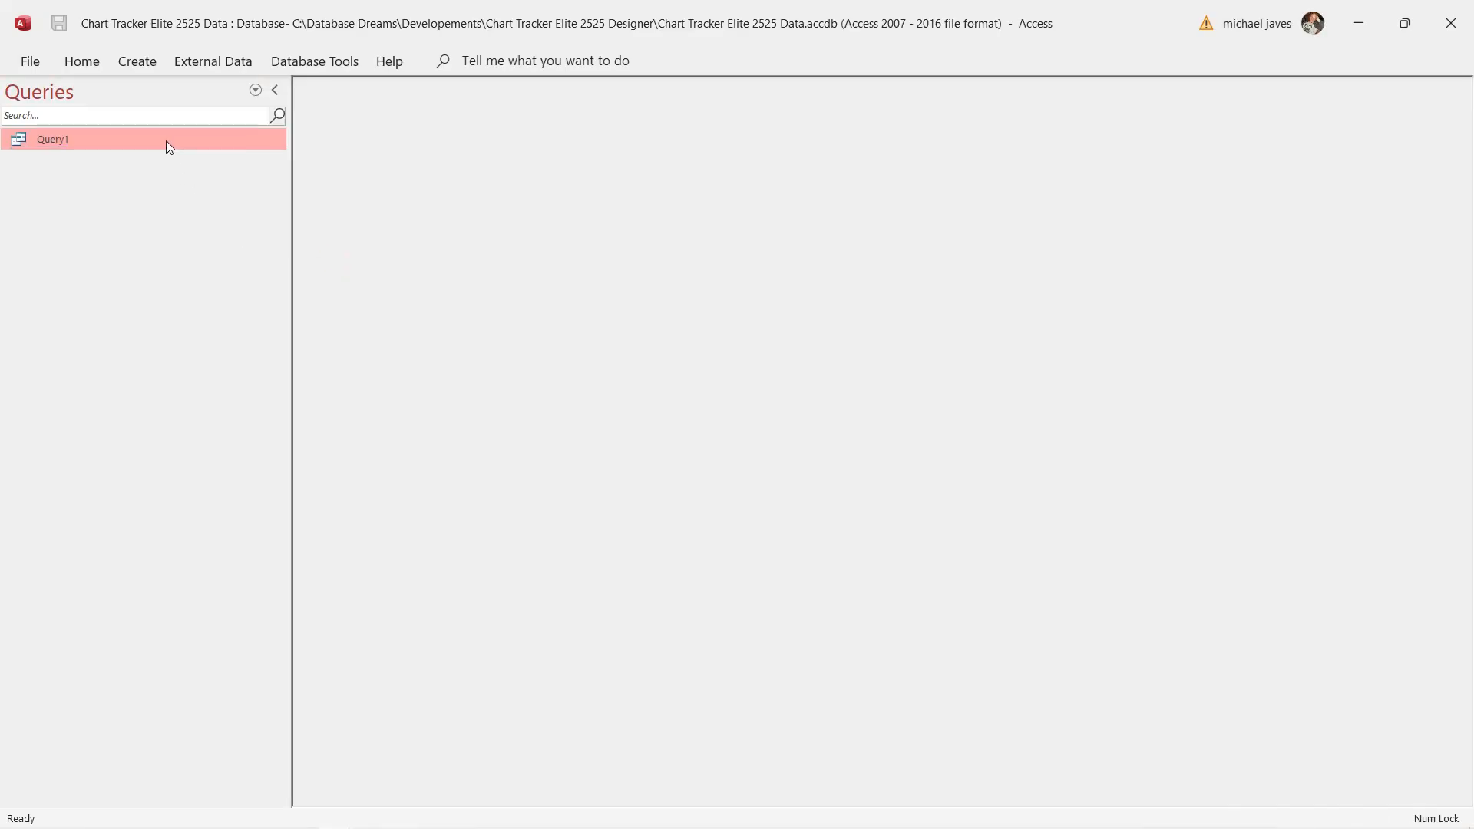
double_click(166, 144)
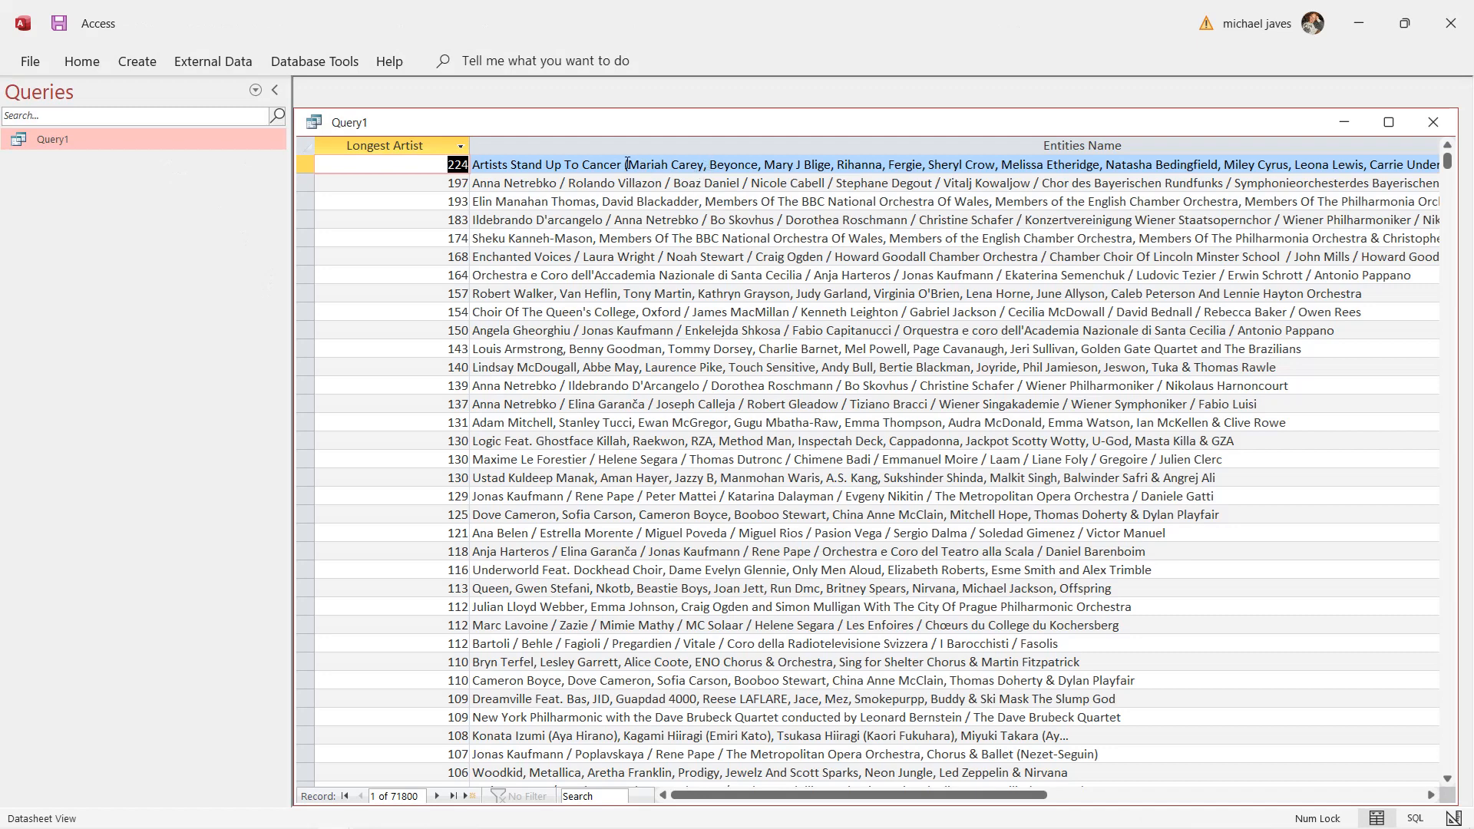
Copy the artist name Mary J Blige from the Entities Name text of the first Query1 record
drag(629, 162, 677, 164)
right_click(665, 164)
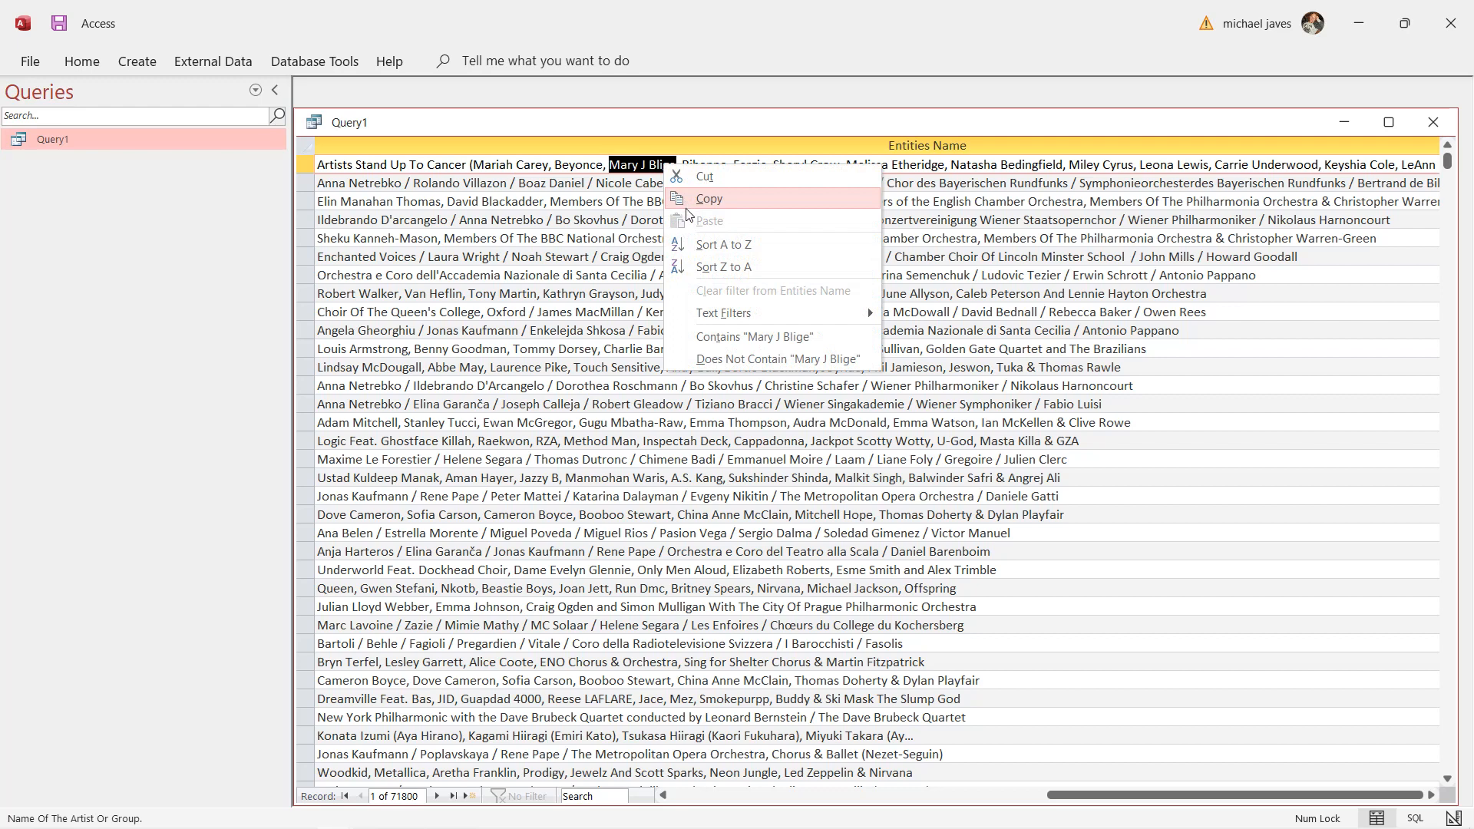
click(704, 199)
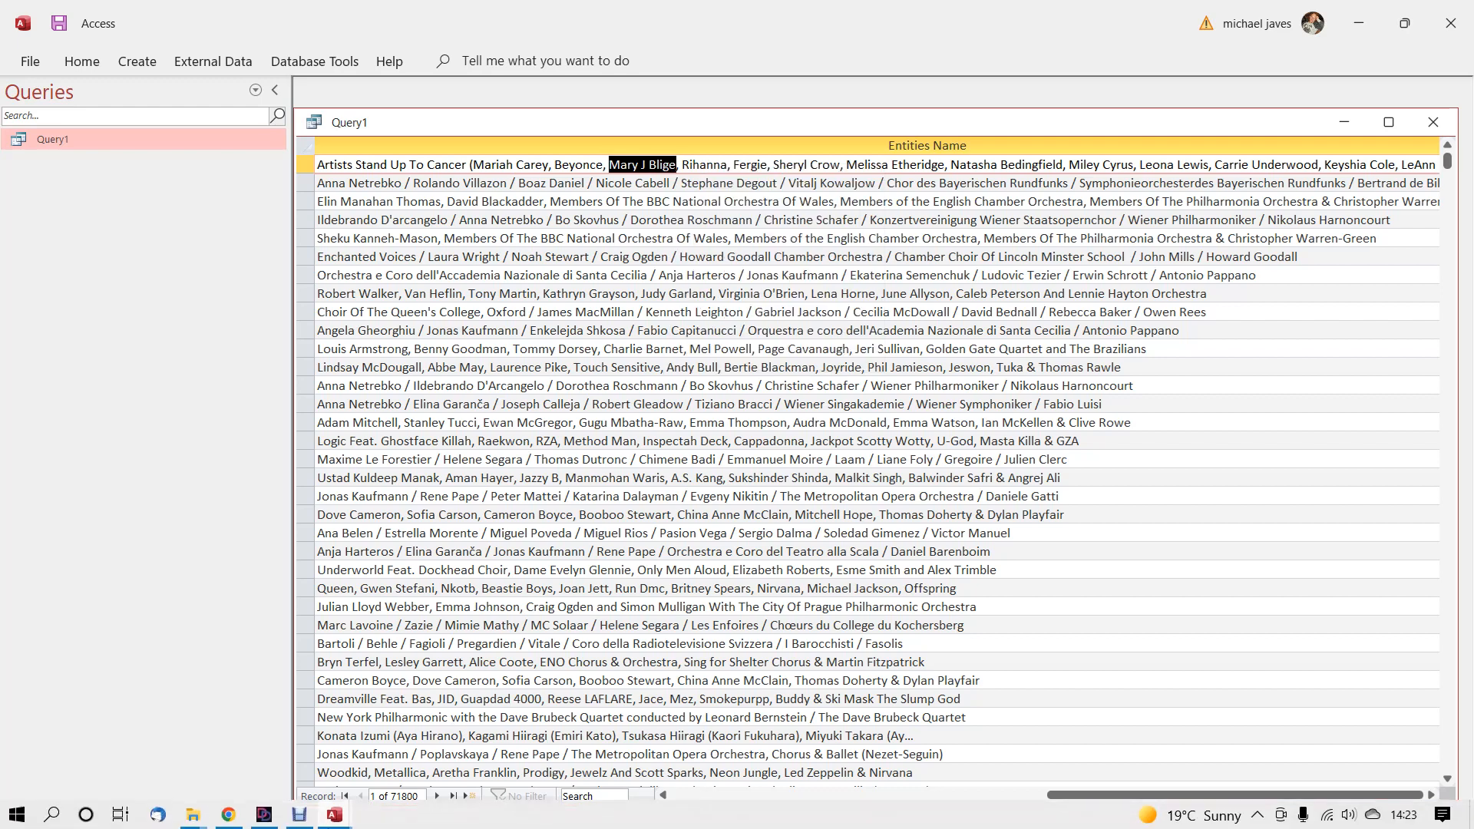
Switch to the Simple Charts database and paste Mary J Blige as the RecordingArtistName of the first tblRecordingArtists record
click(335, 816)
click(253, 691)
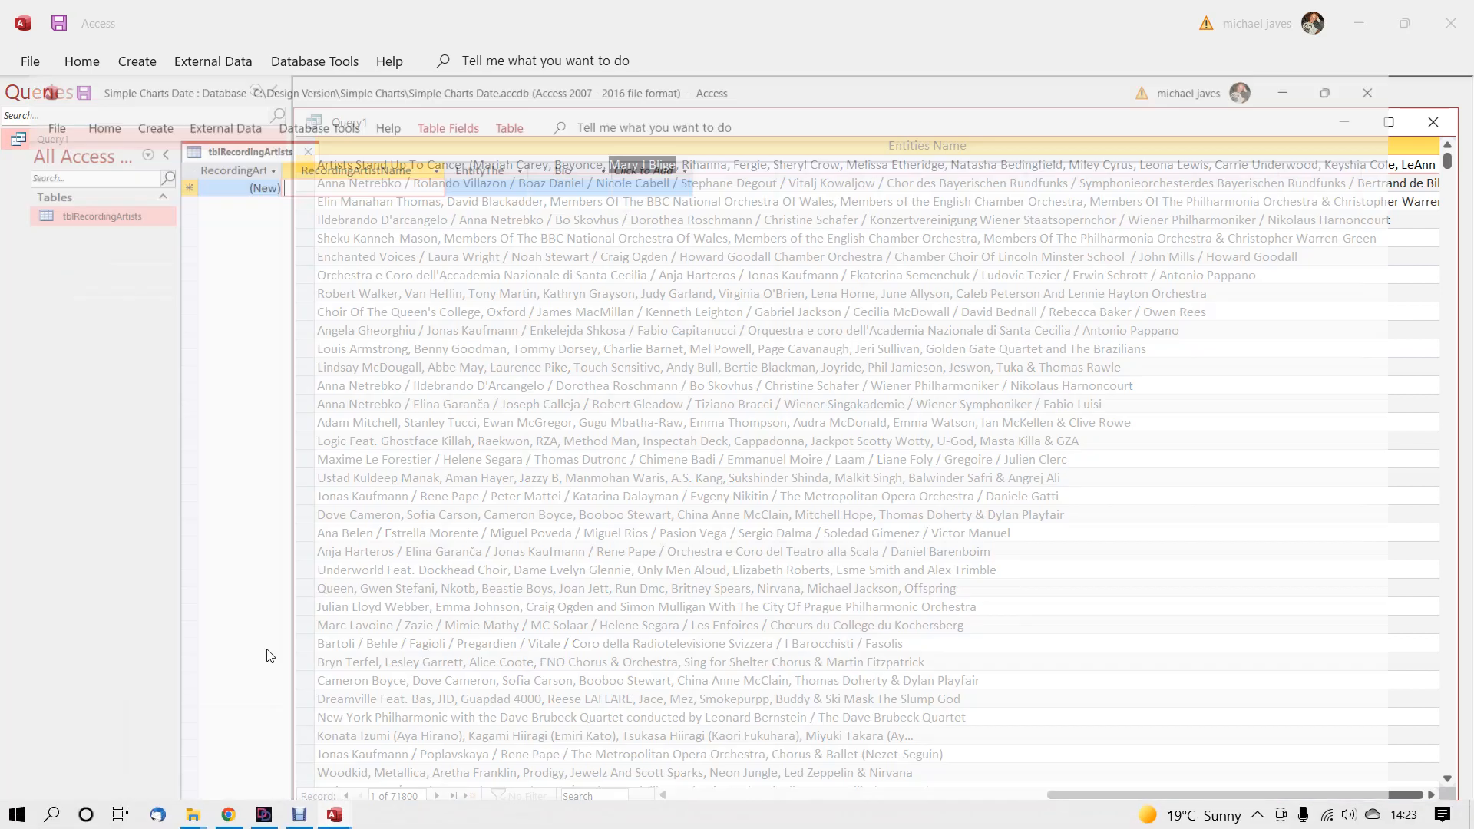
right_click(324, 127)
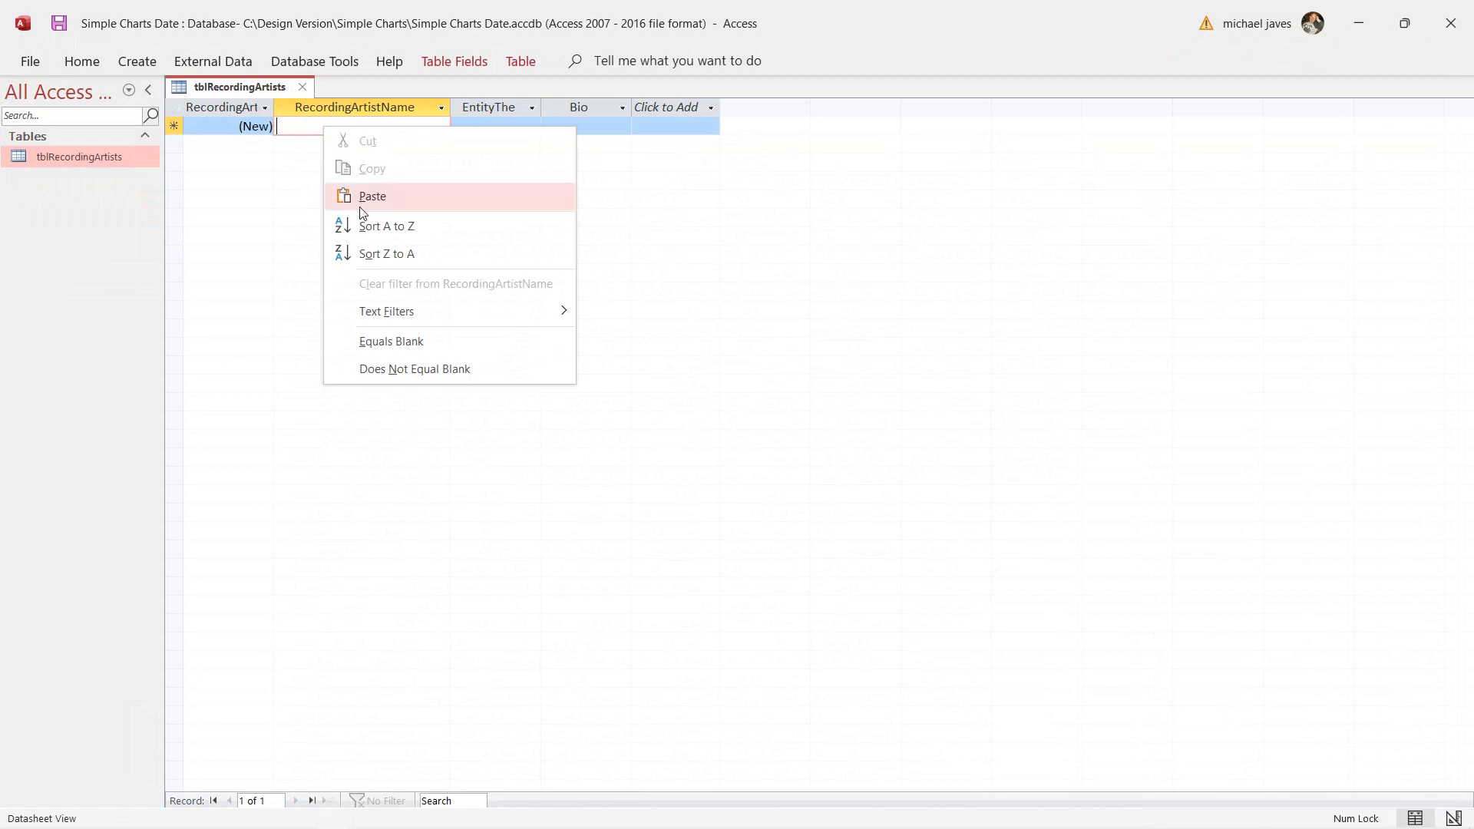
click(372, 195)
click(470, 126)
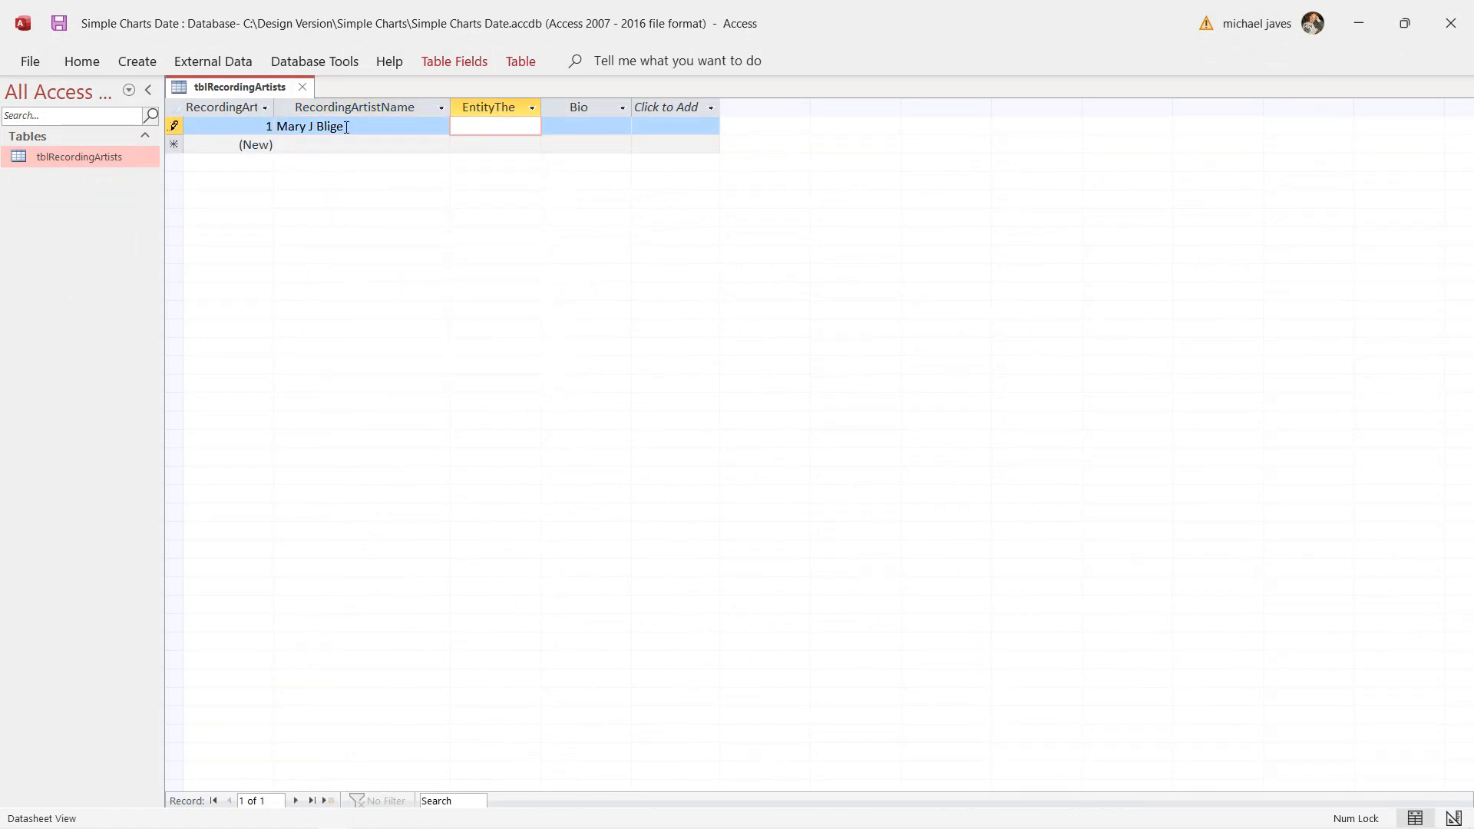
click(577, 134)
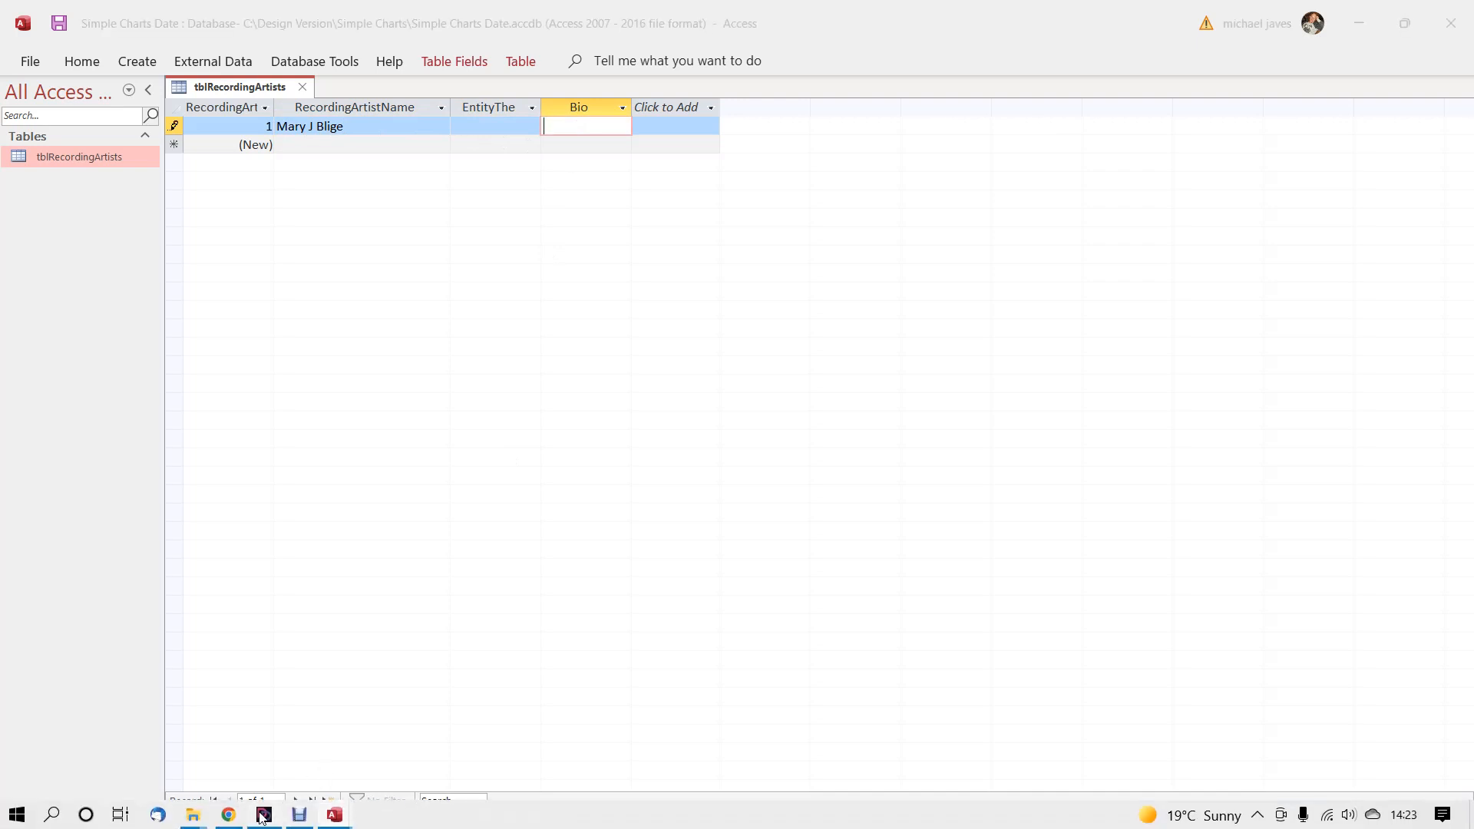
Switch to Chart Tracker Elite 2525, search for artists like "Mary J", and open the Google search for Mary J. Blige
click(268, 816)
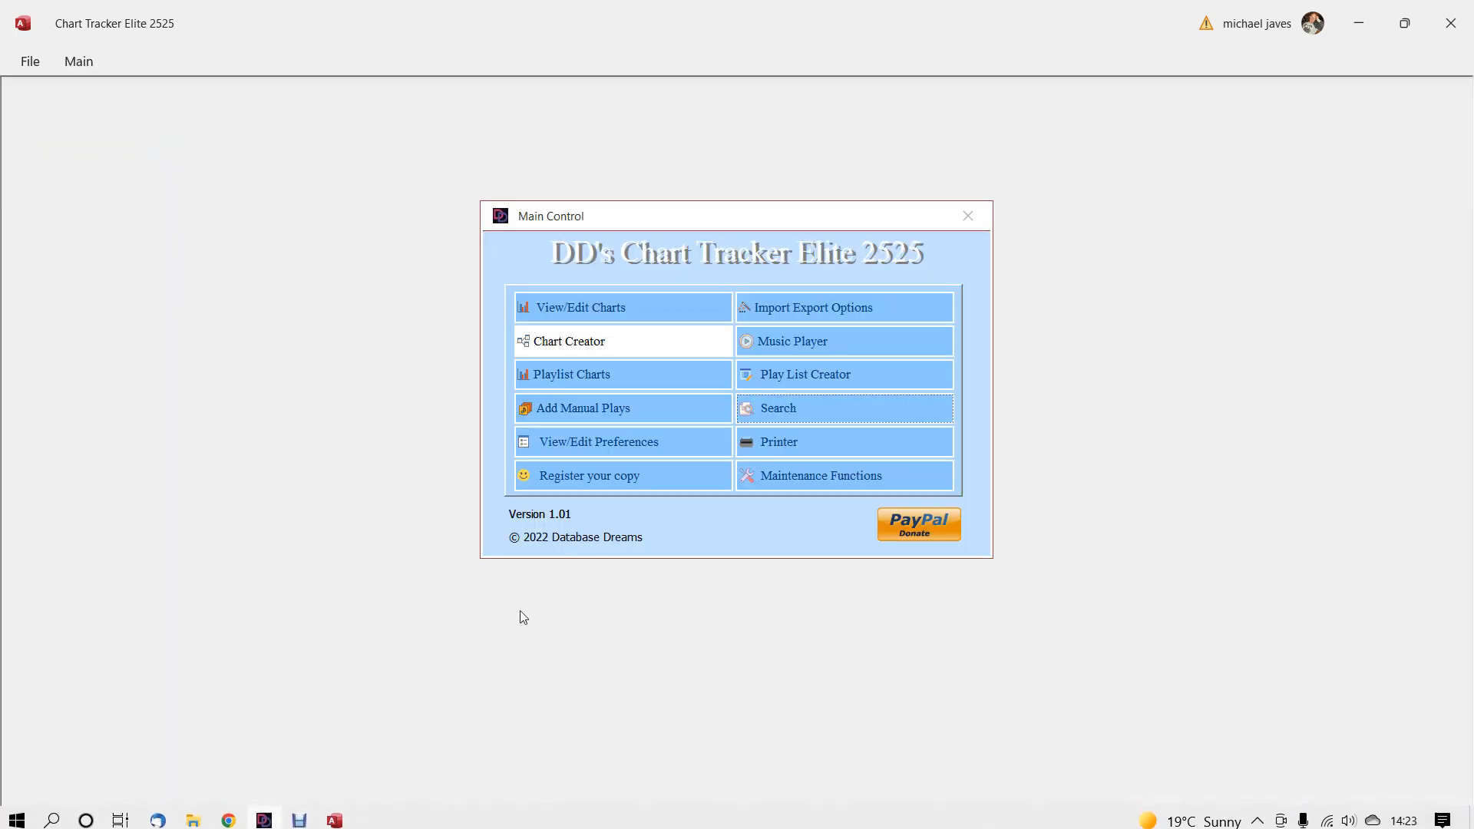
click(784, 414)
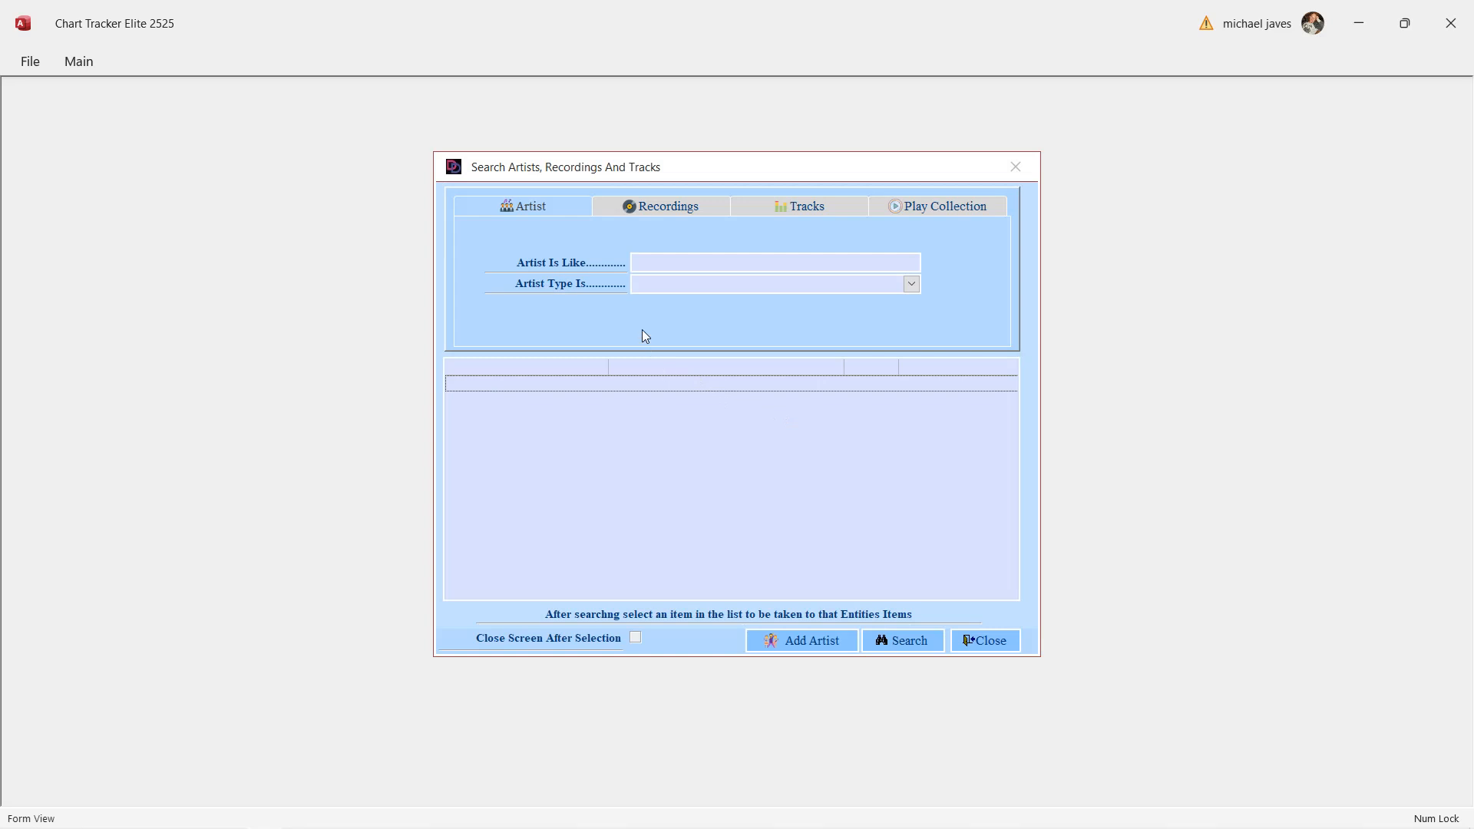
click(657, 266)
right_click(656, 267)
click(702, 360)
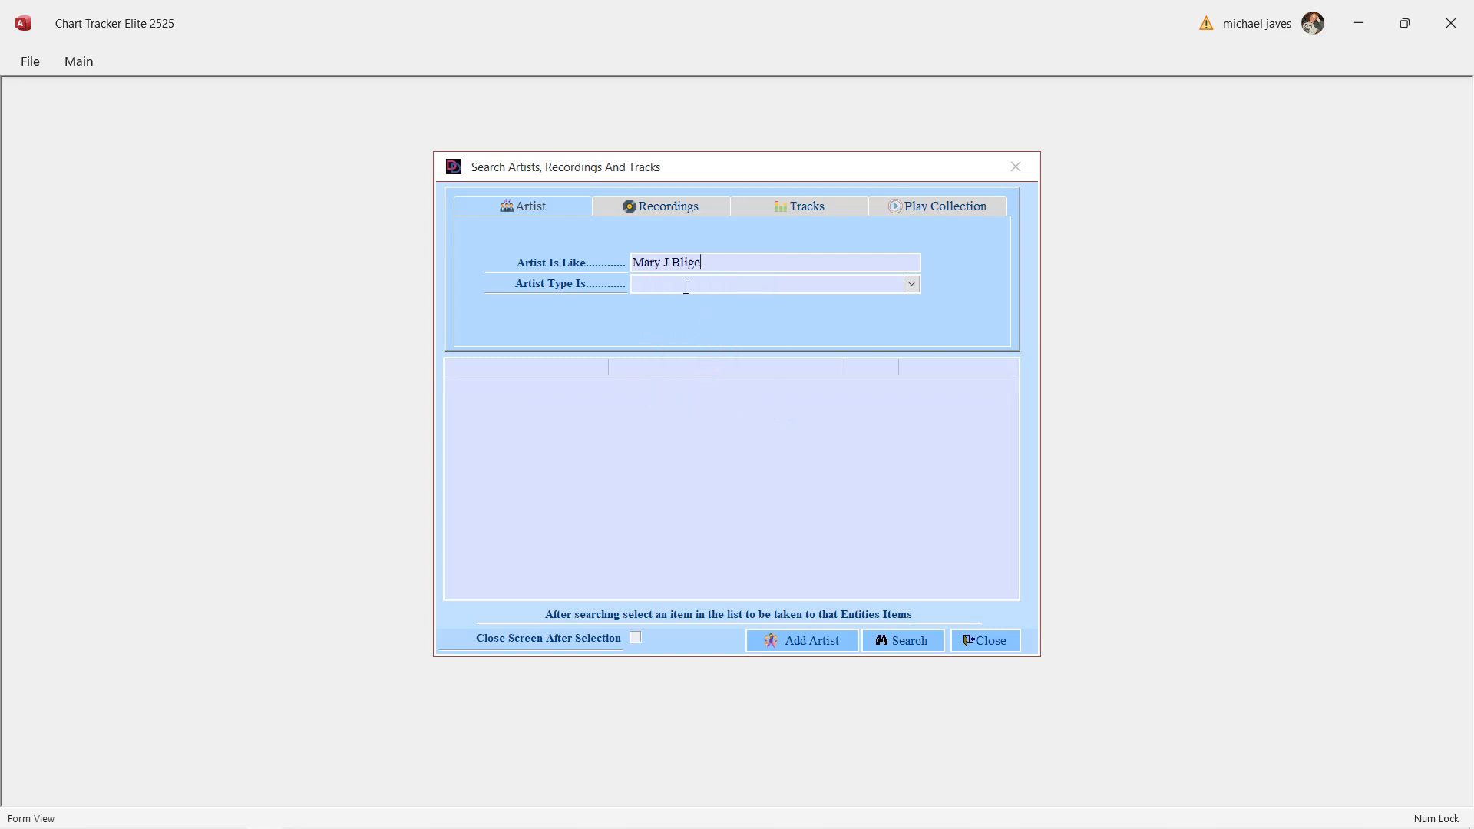
drag(667, 264, 717, 265)
key(BackSpace)
click(907, 641)
click(565, 418)
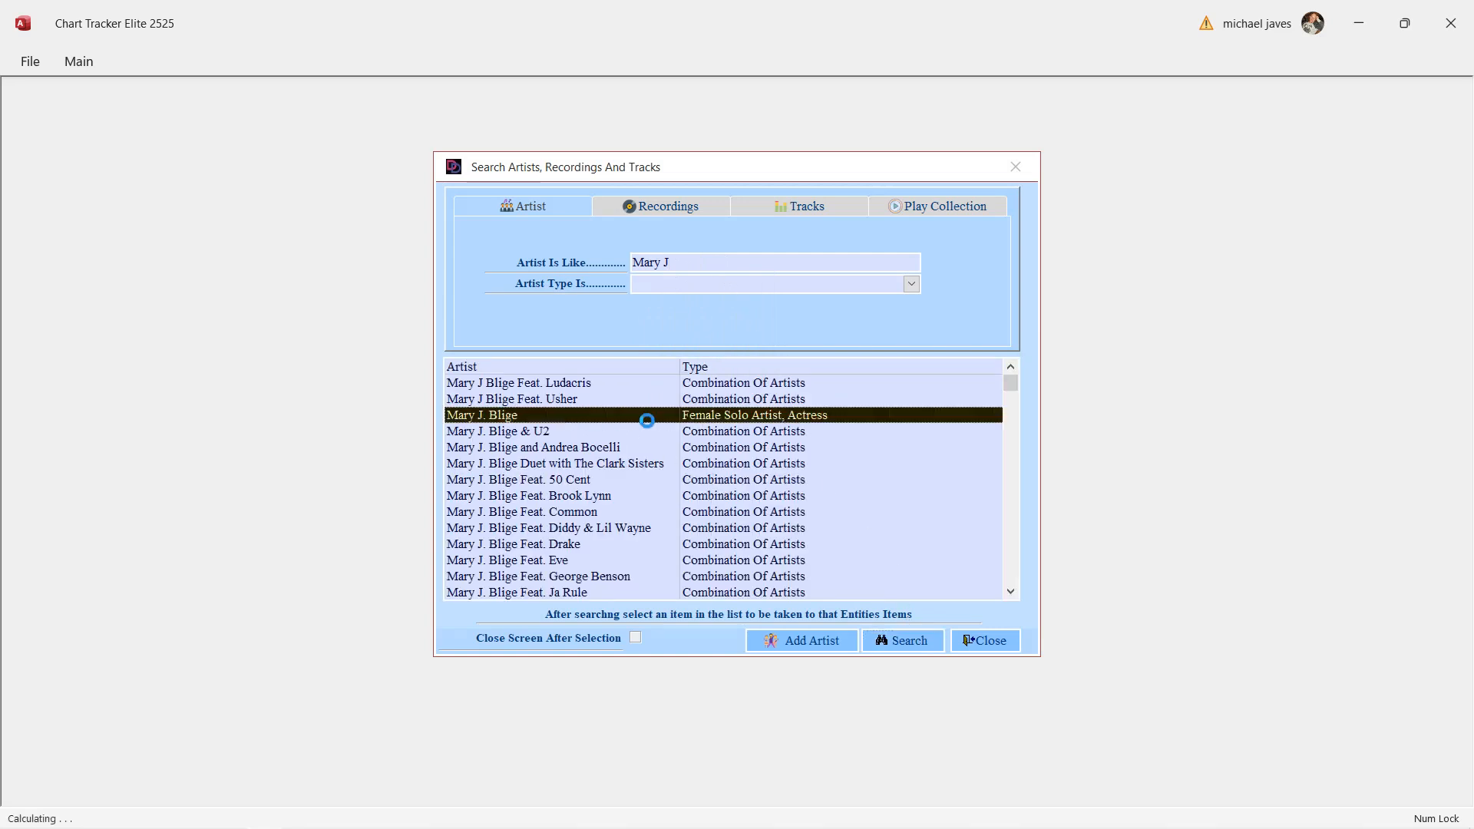
click(441, 381)
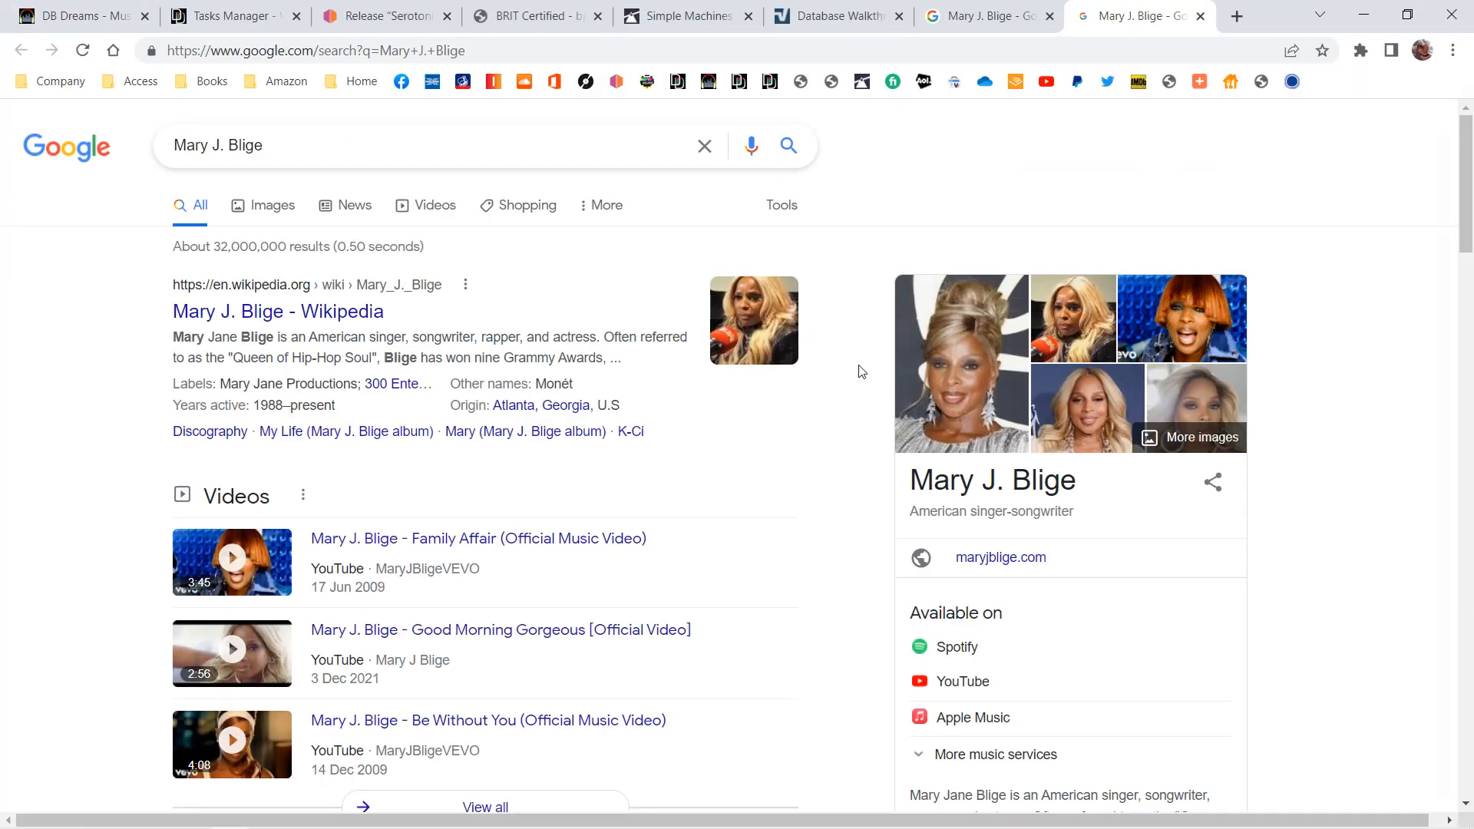
Copy the Mary J. Blige biography paragraph from the Google knowledge panel and close the duplicate results tab
scroll(820, 493, down, 3)
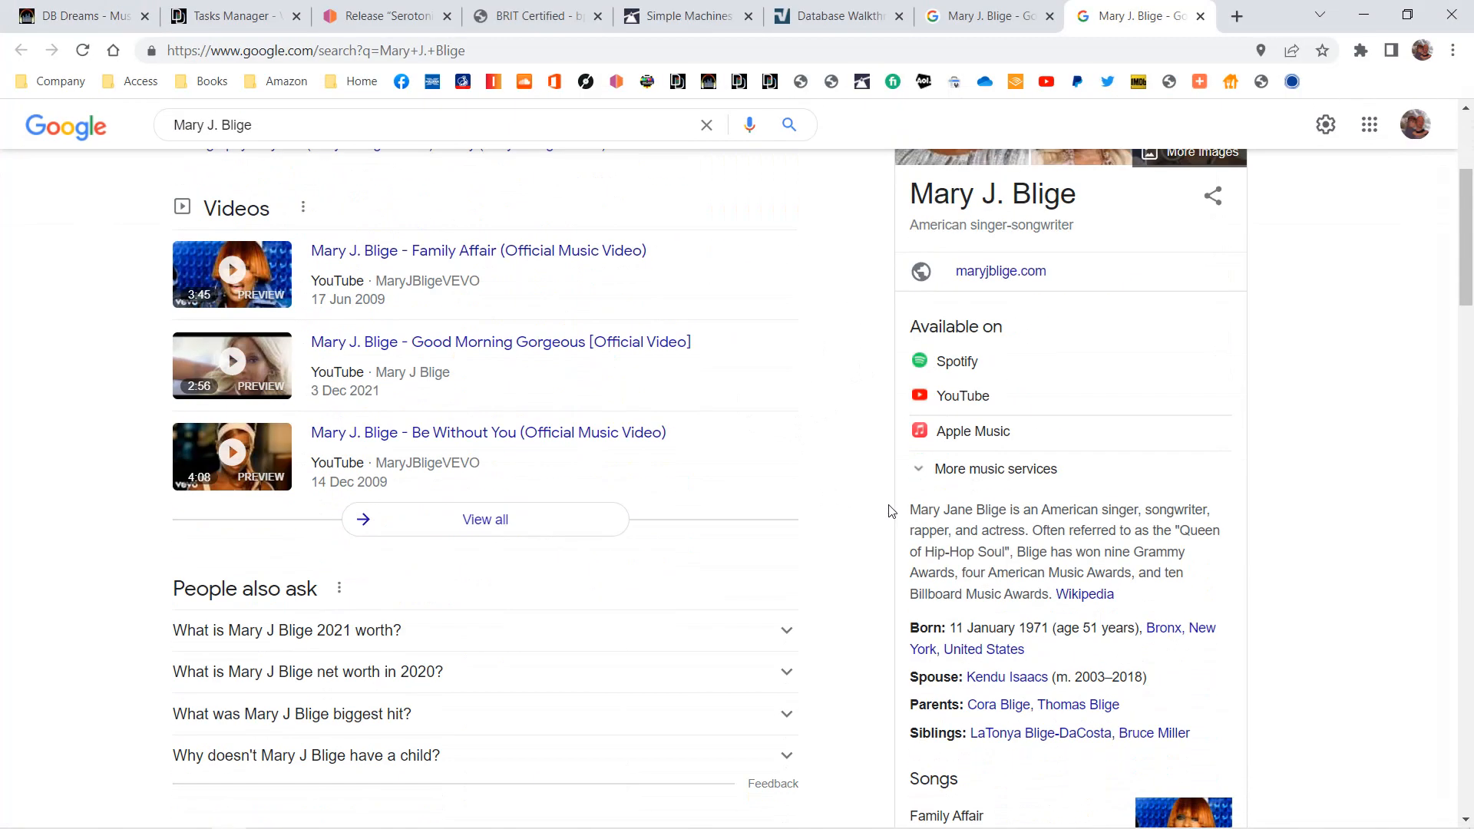
drag(910, 511, 1051, 593)
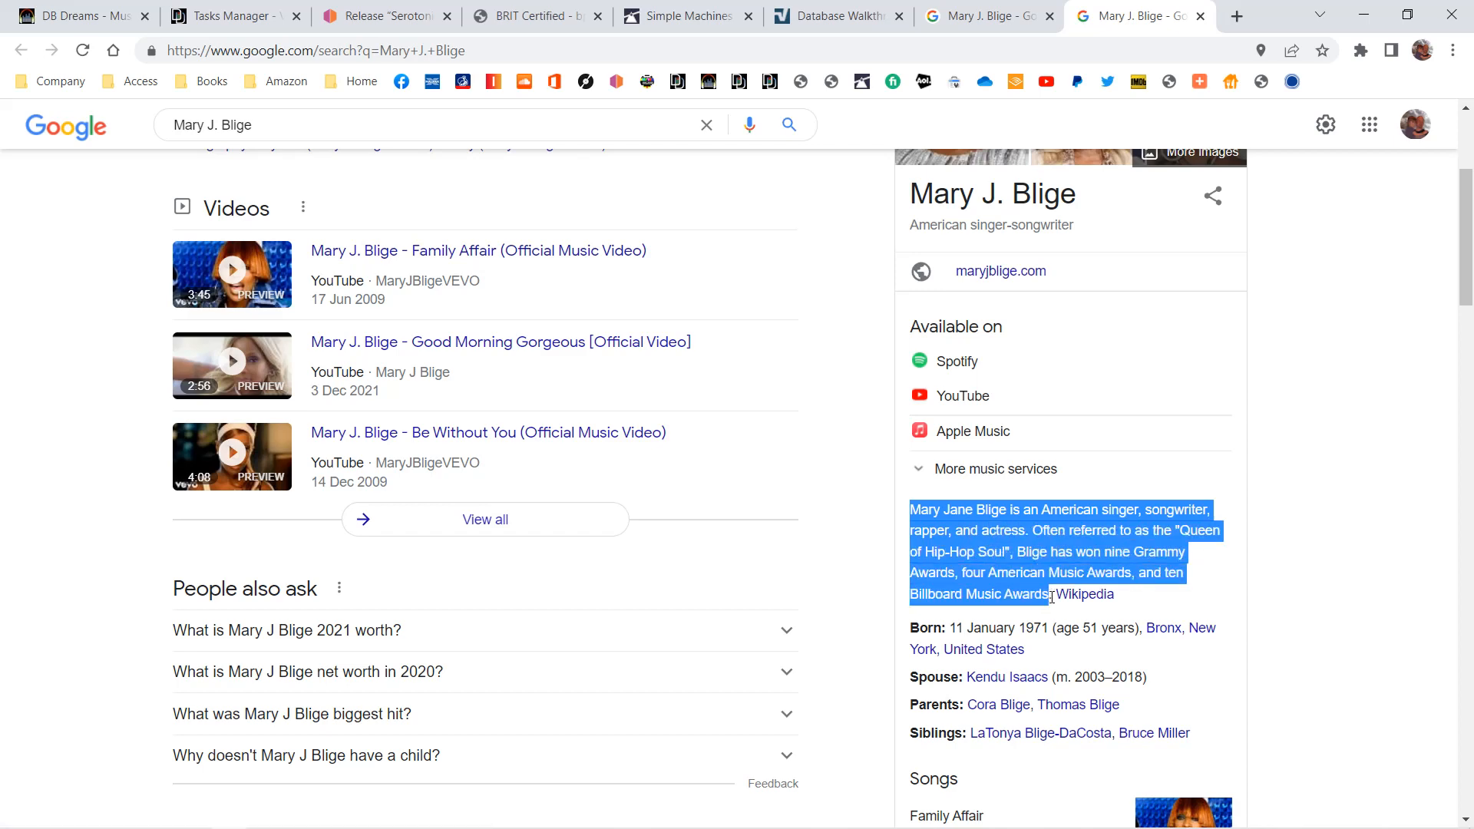
right_click(1018, 590)
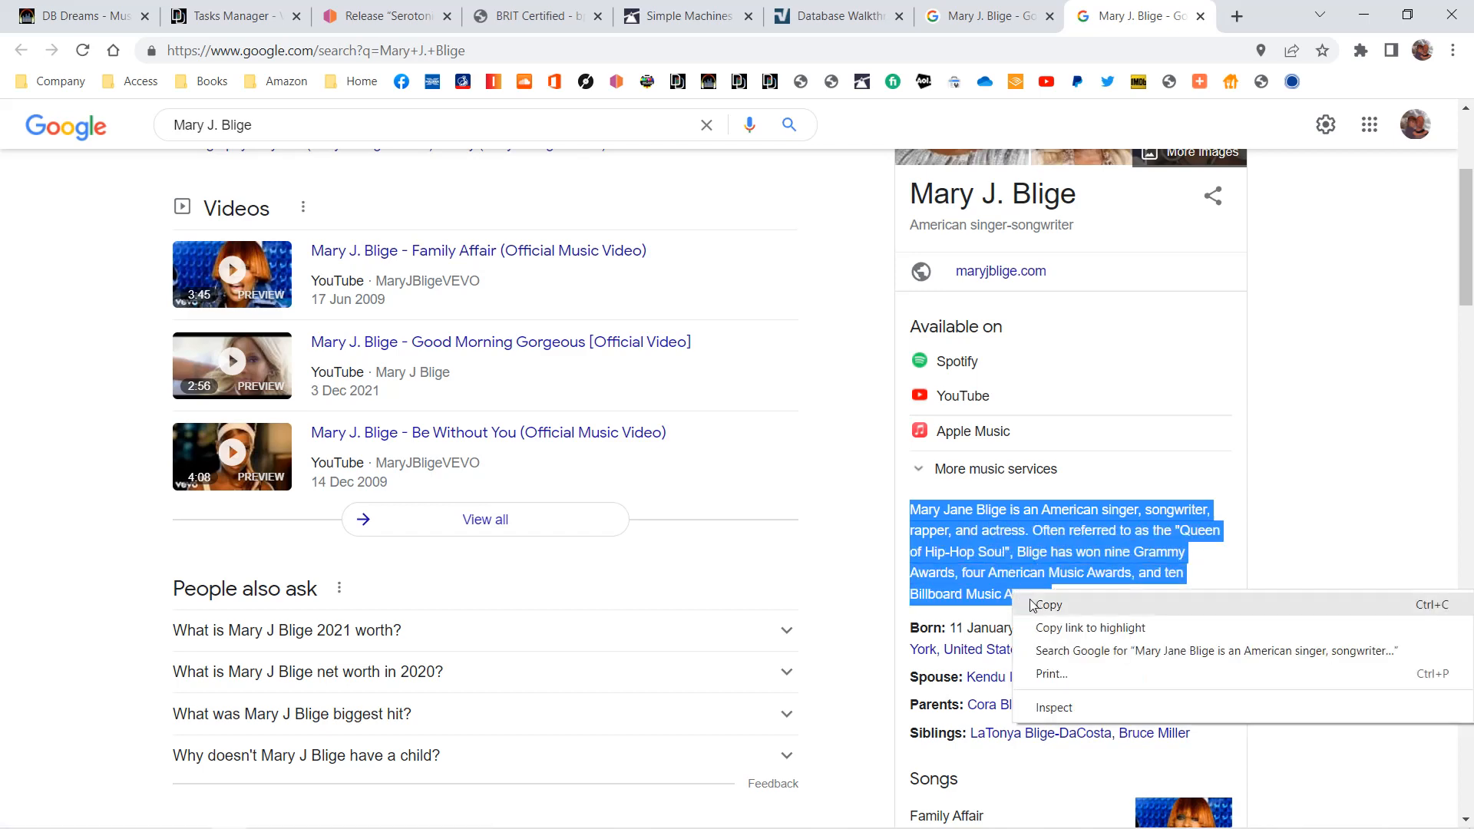
click(1027, 602)
scroll(737, 495, up, 3)
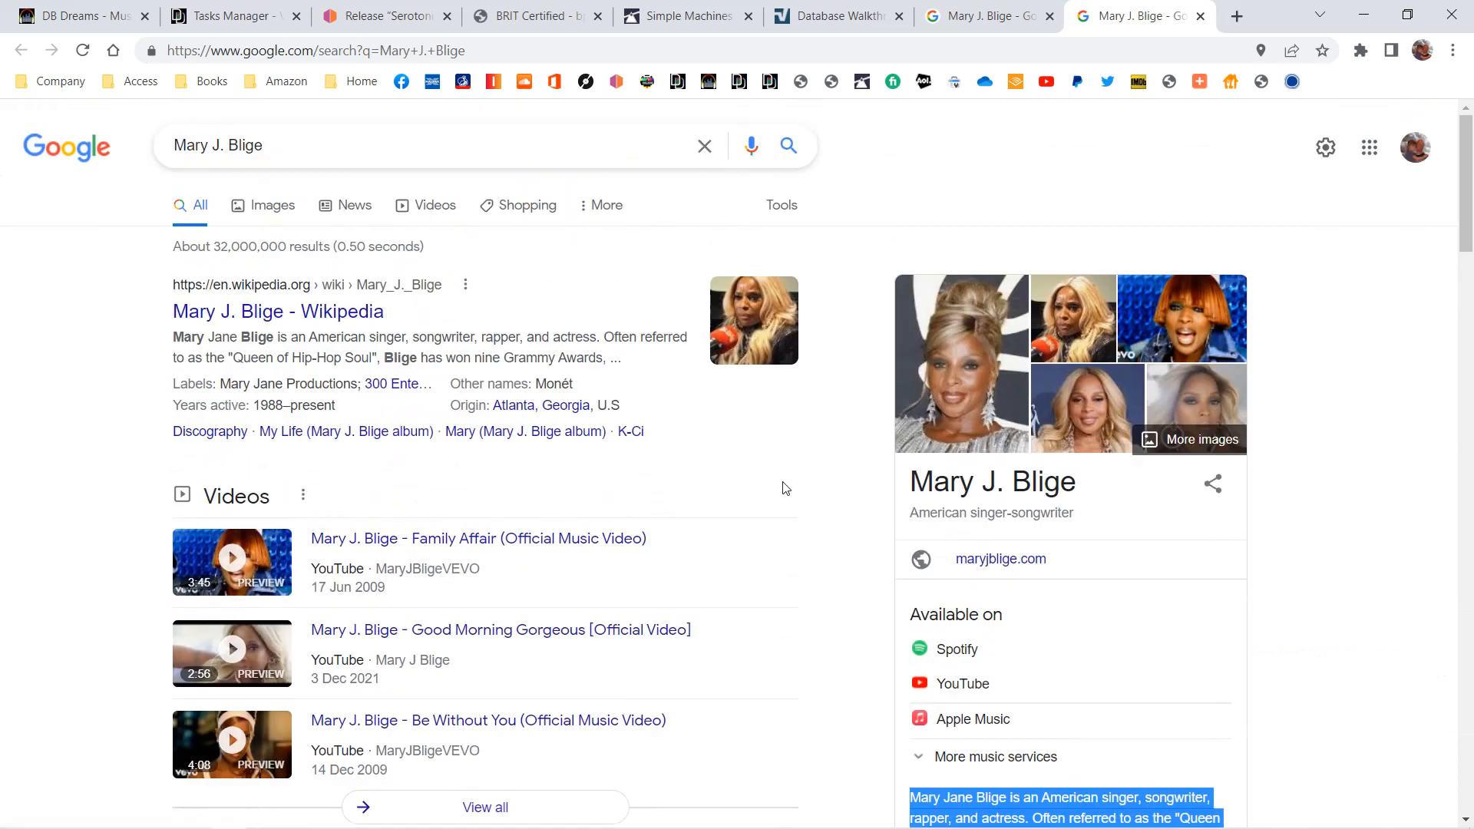
click(1201, 17)
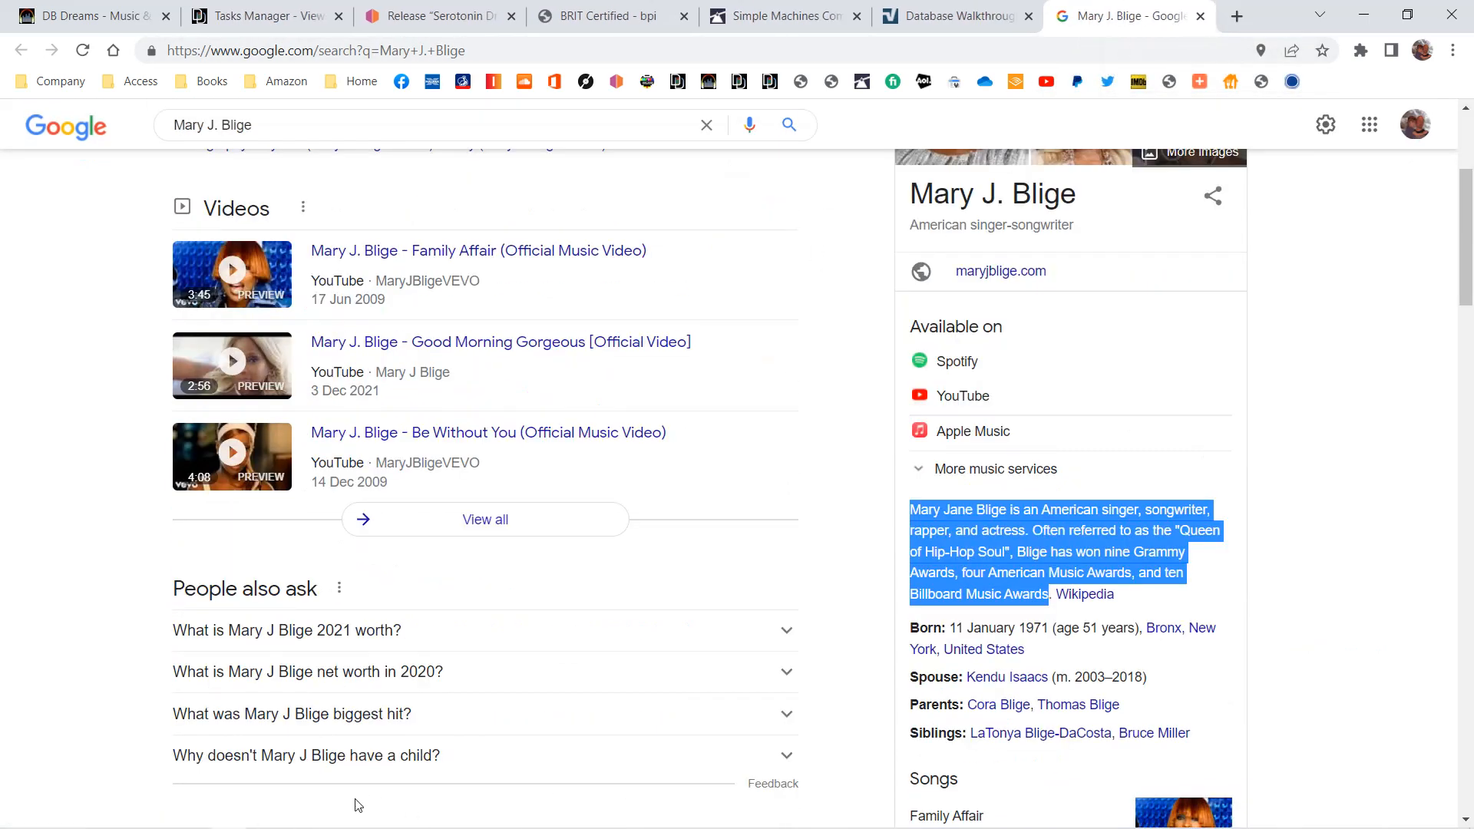
Return to the Simple Charts database and paste the biography into the Bio field of the Mary J Blige record
mouse_move(320, 815)
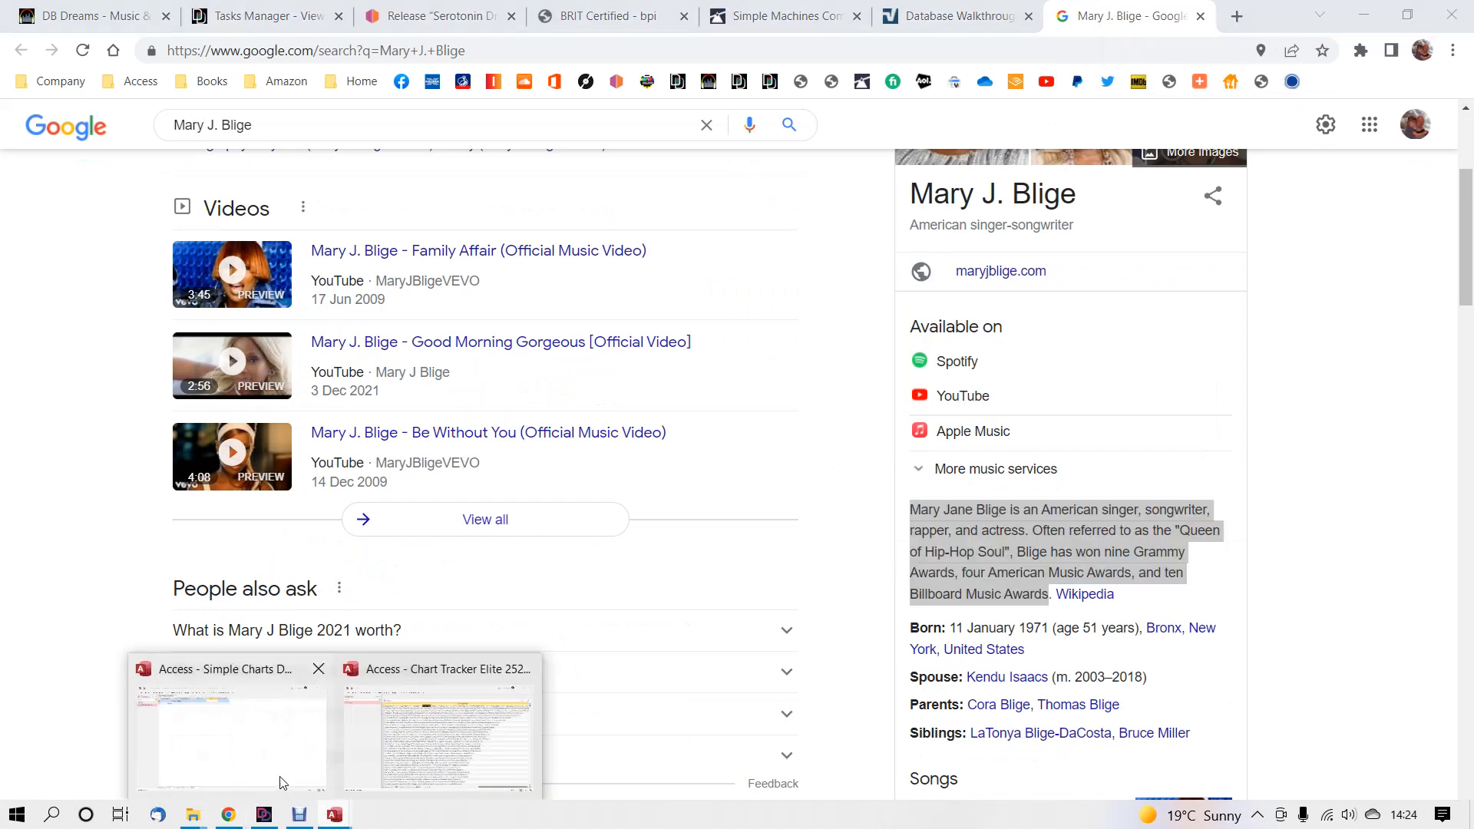
click(261, 777)
right_click(587, 124)
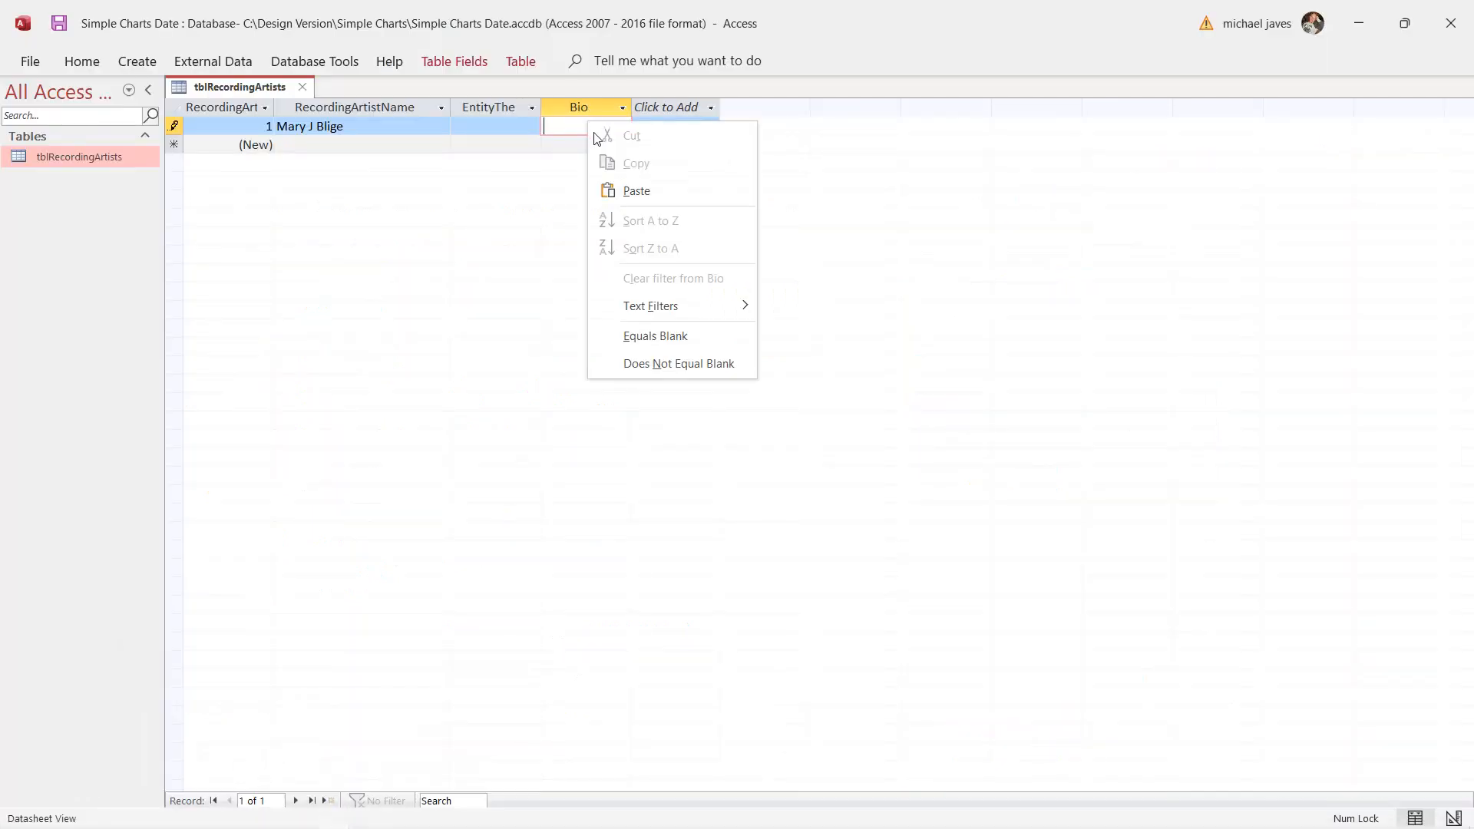
click(614, 190)
click(363, 145)
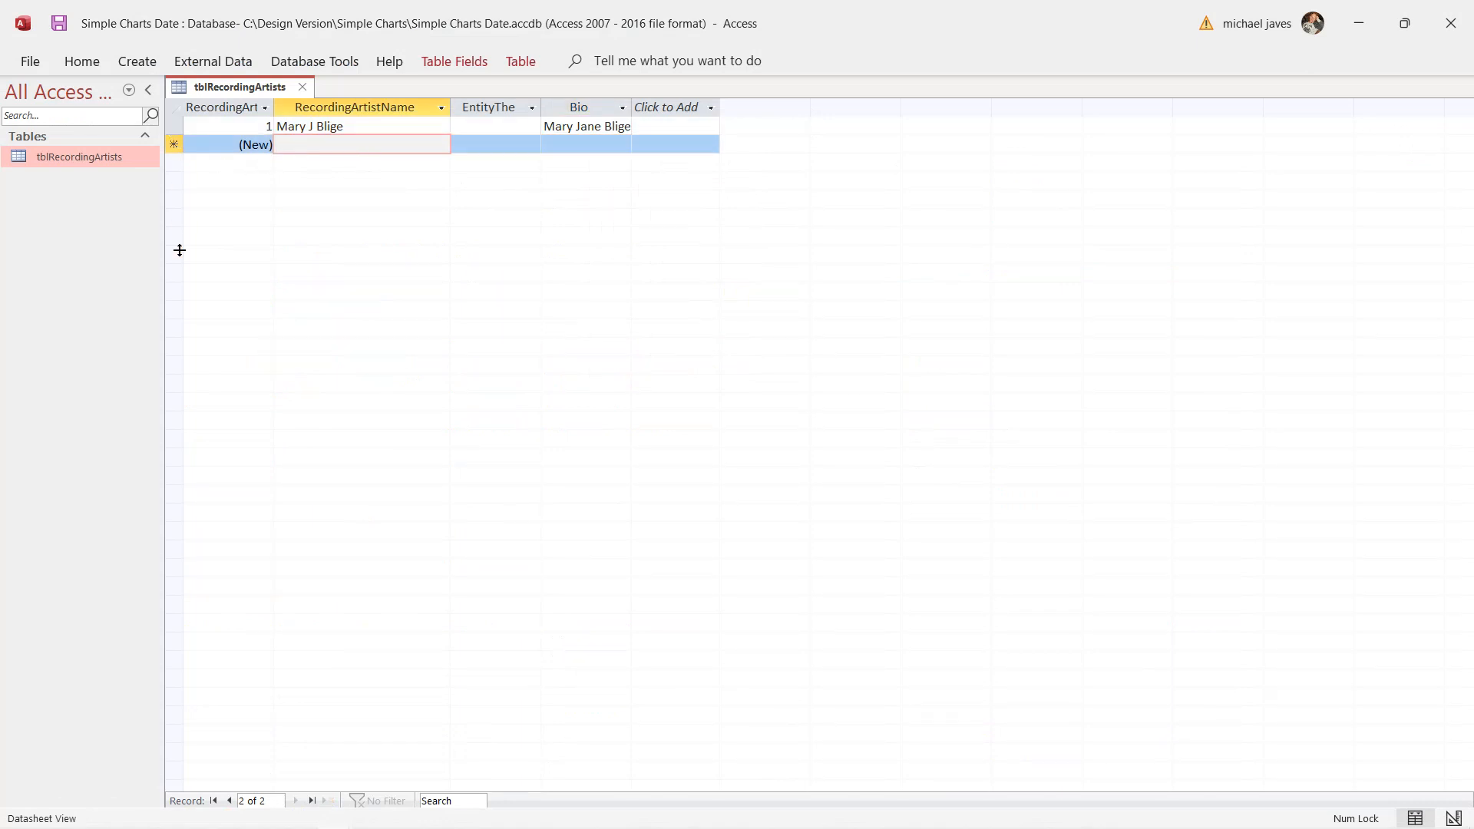
Widen the Bio column to several times its width and make the datasheet rows slightly taller than one text line
drag(179, 250, 191, 305)
drag(631, 107, 1117, 126)
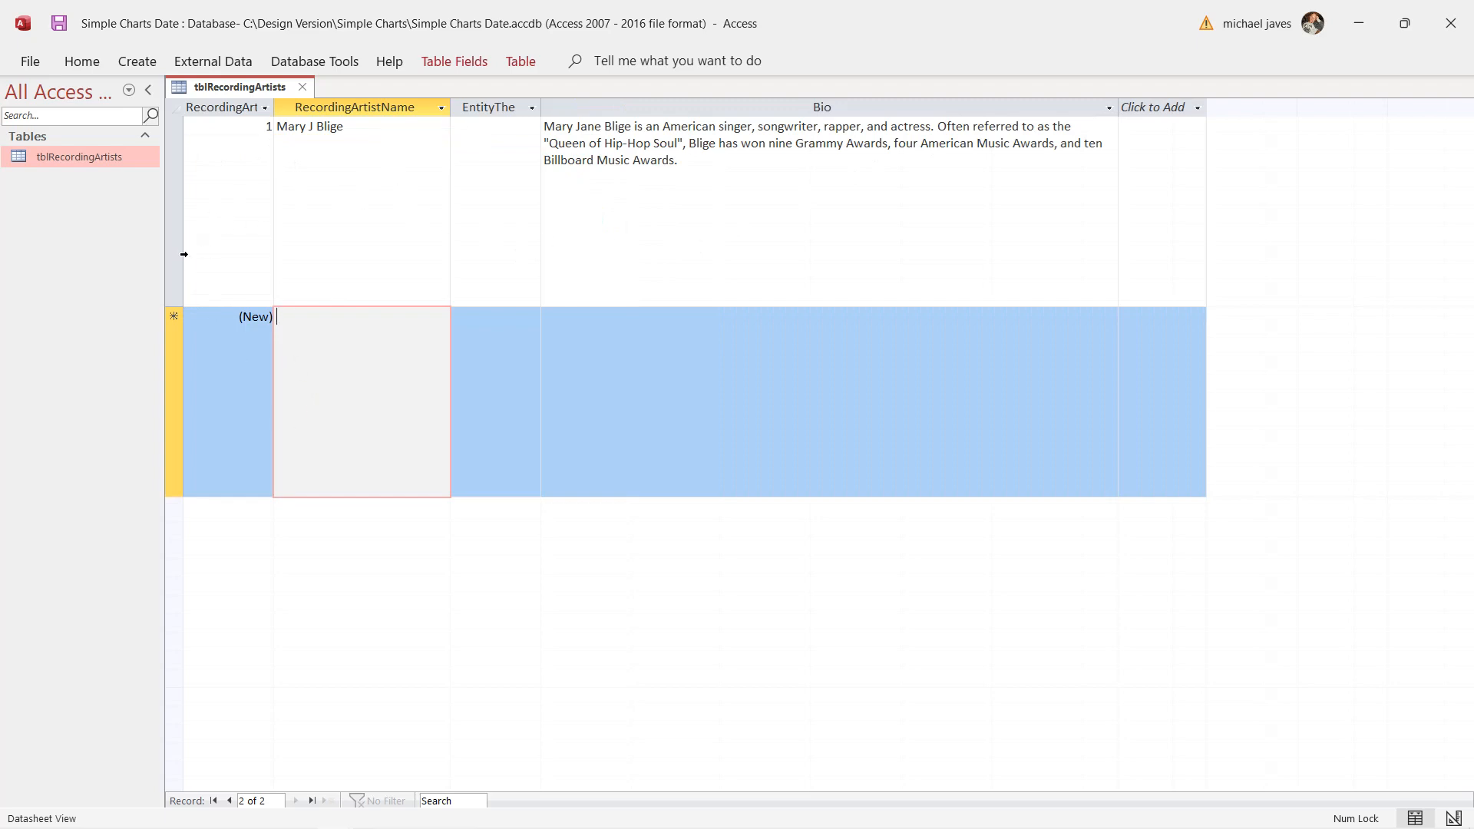
drag(170, 307, 189, 143)
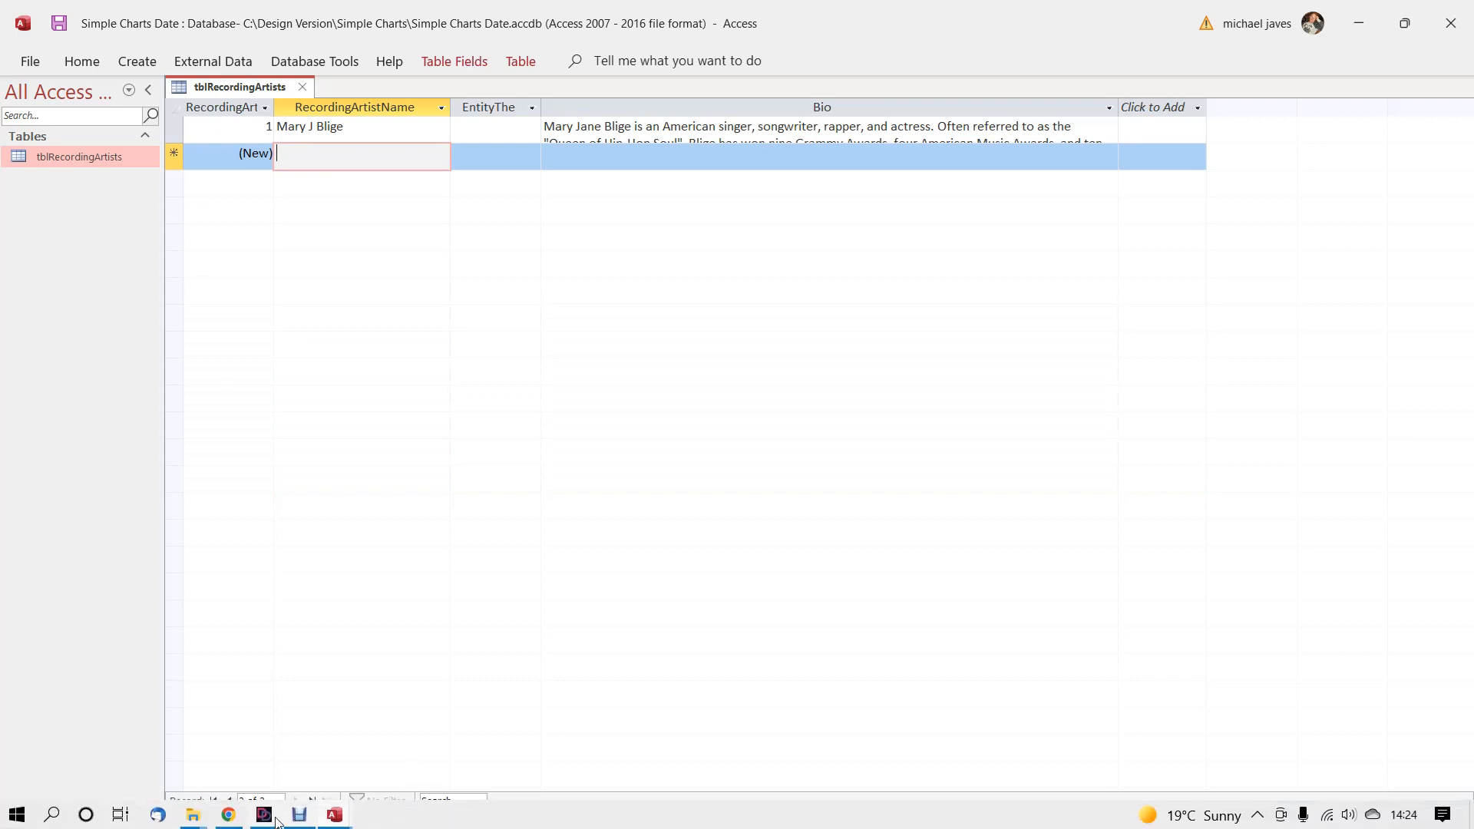
Switch to the Chart Tracker Elite 2525 Data database, copy the name Mariah Carey from the first Query1 record, and close the query
click(241, 821)
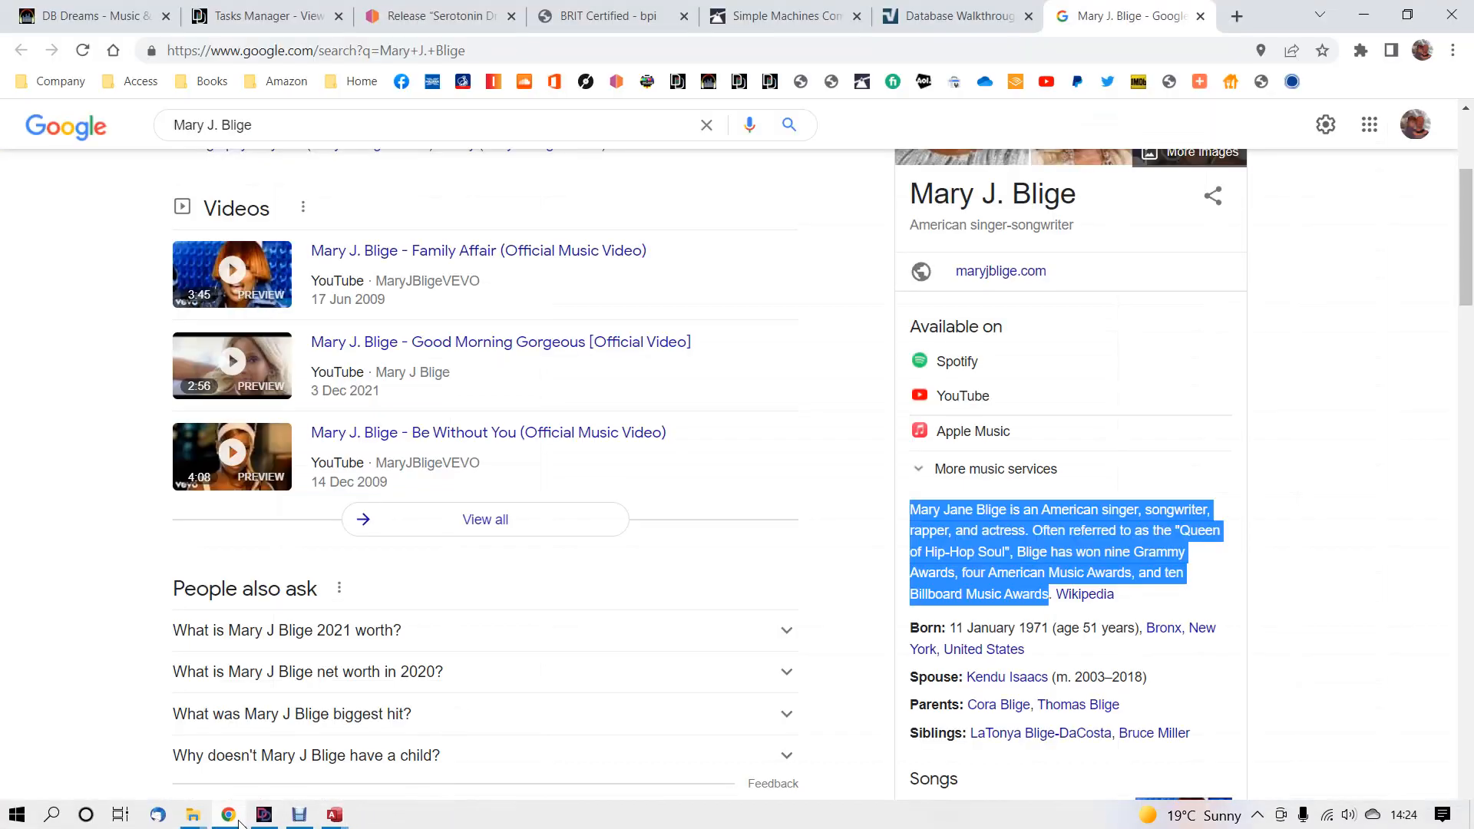
click(335, 816)
click(399, 794)
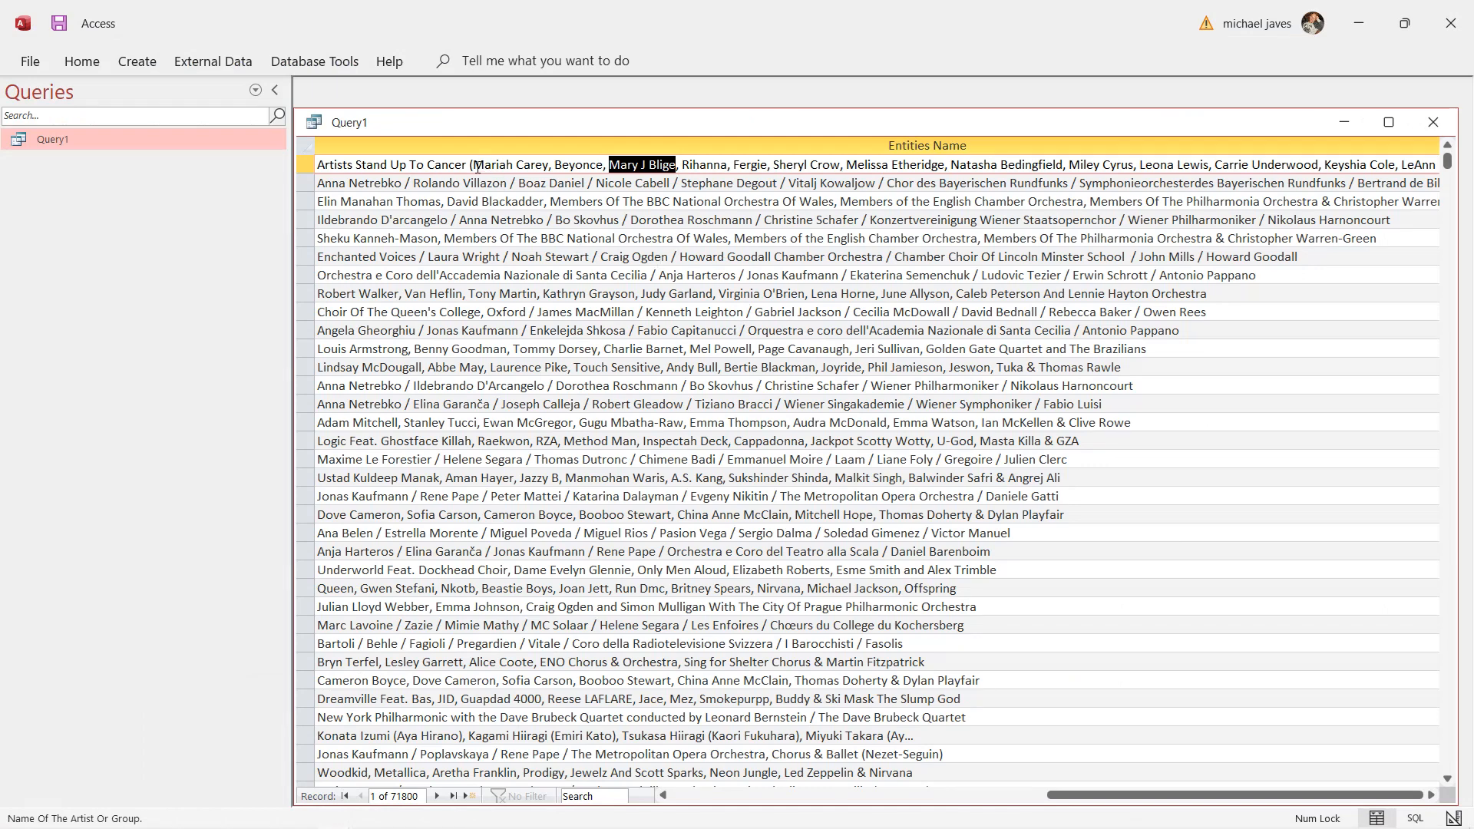
drag(474, 165, 547, 163)
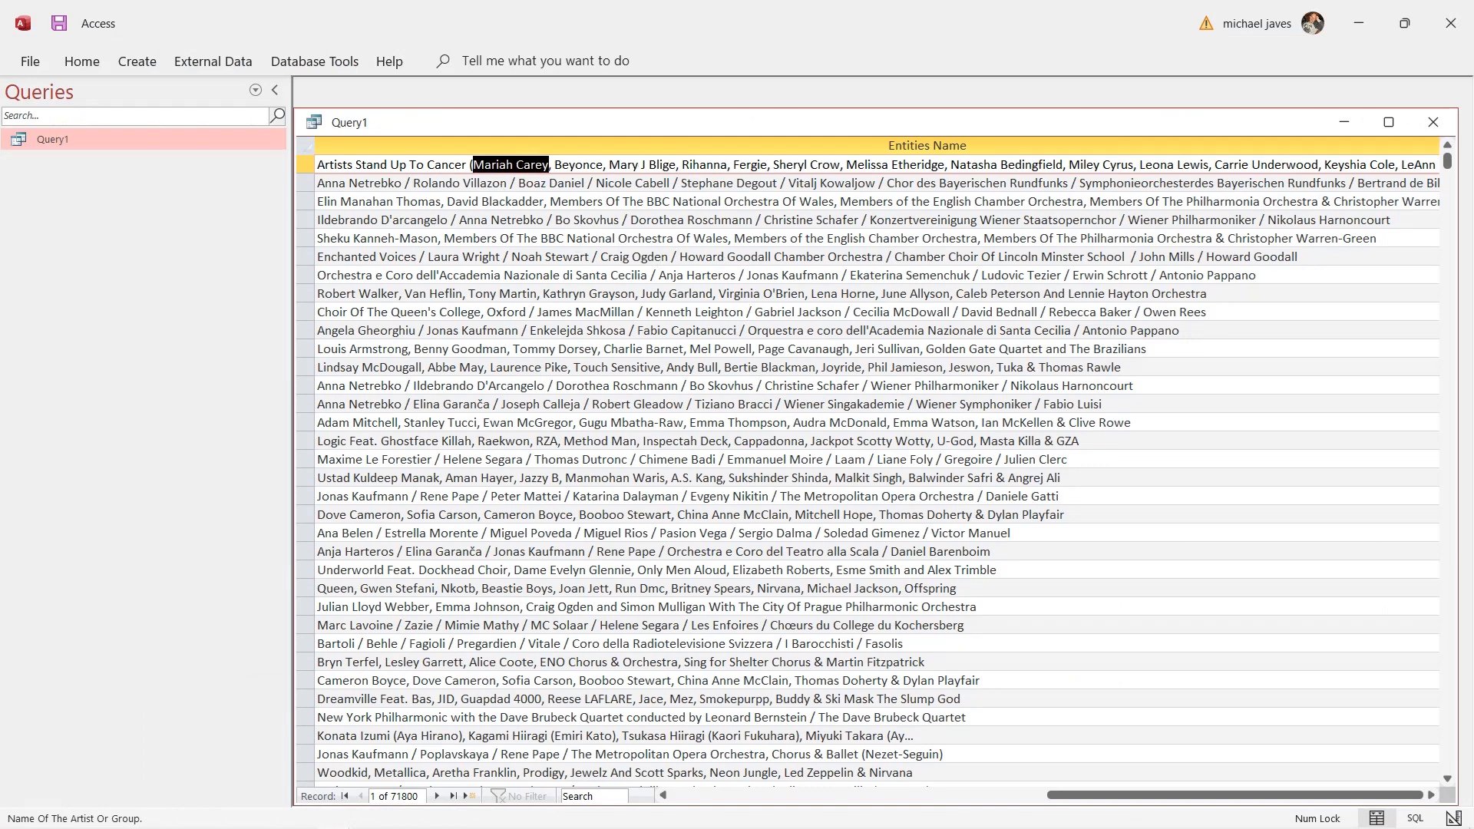
right_click(538, 164)
click(572, 197)
click(1432, 122)
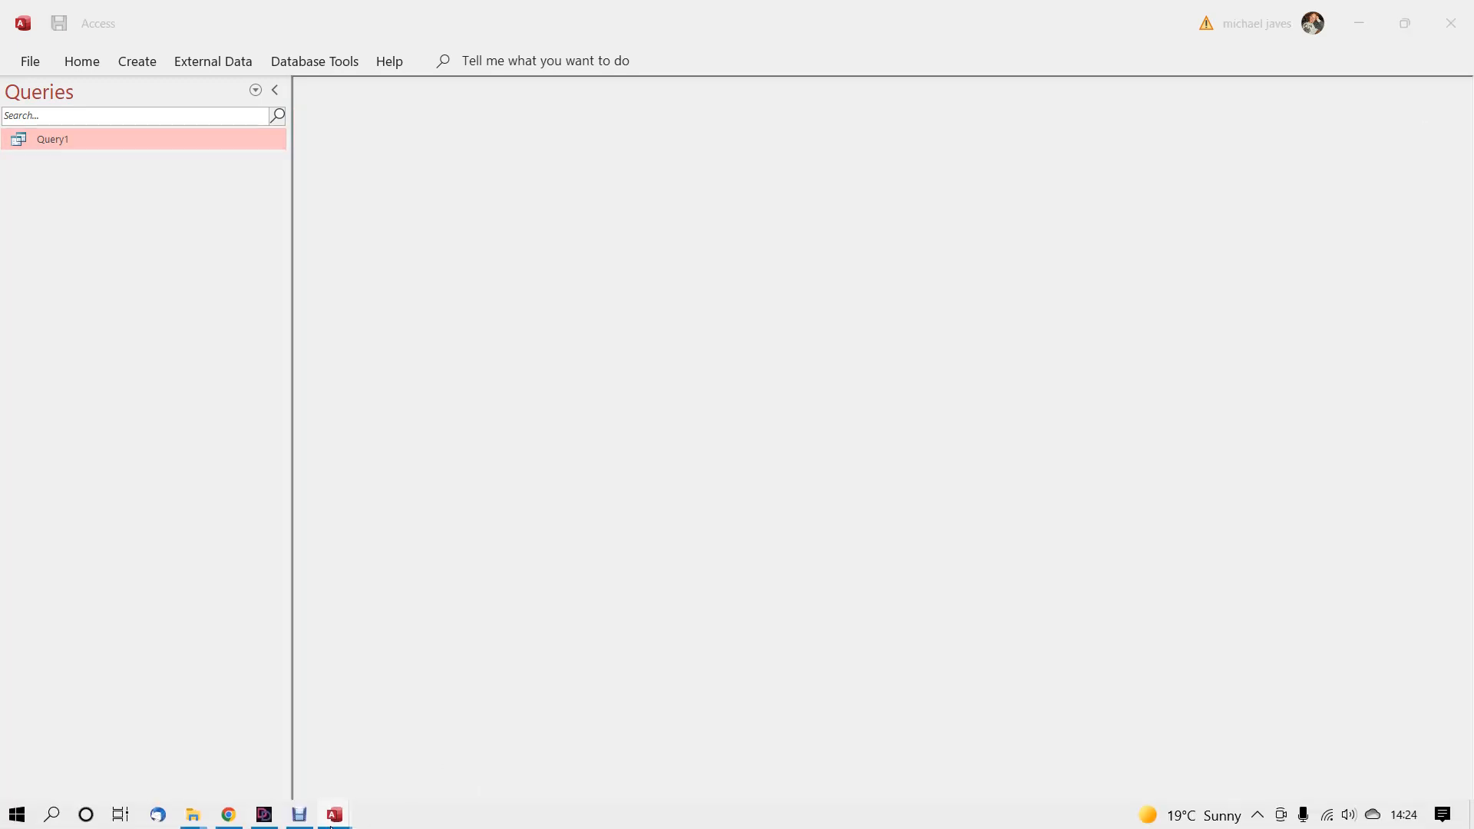
Paste Mariah Carey as the RecordingArtistName of a second record in tblRecordingArtists and move to that record's Bio field
mouse_move(331, 826)
click(311, 752)
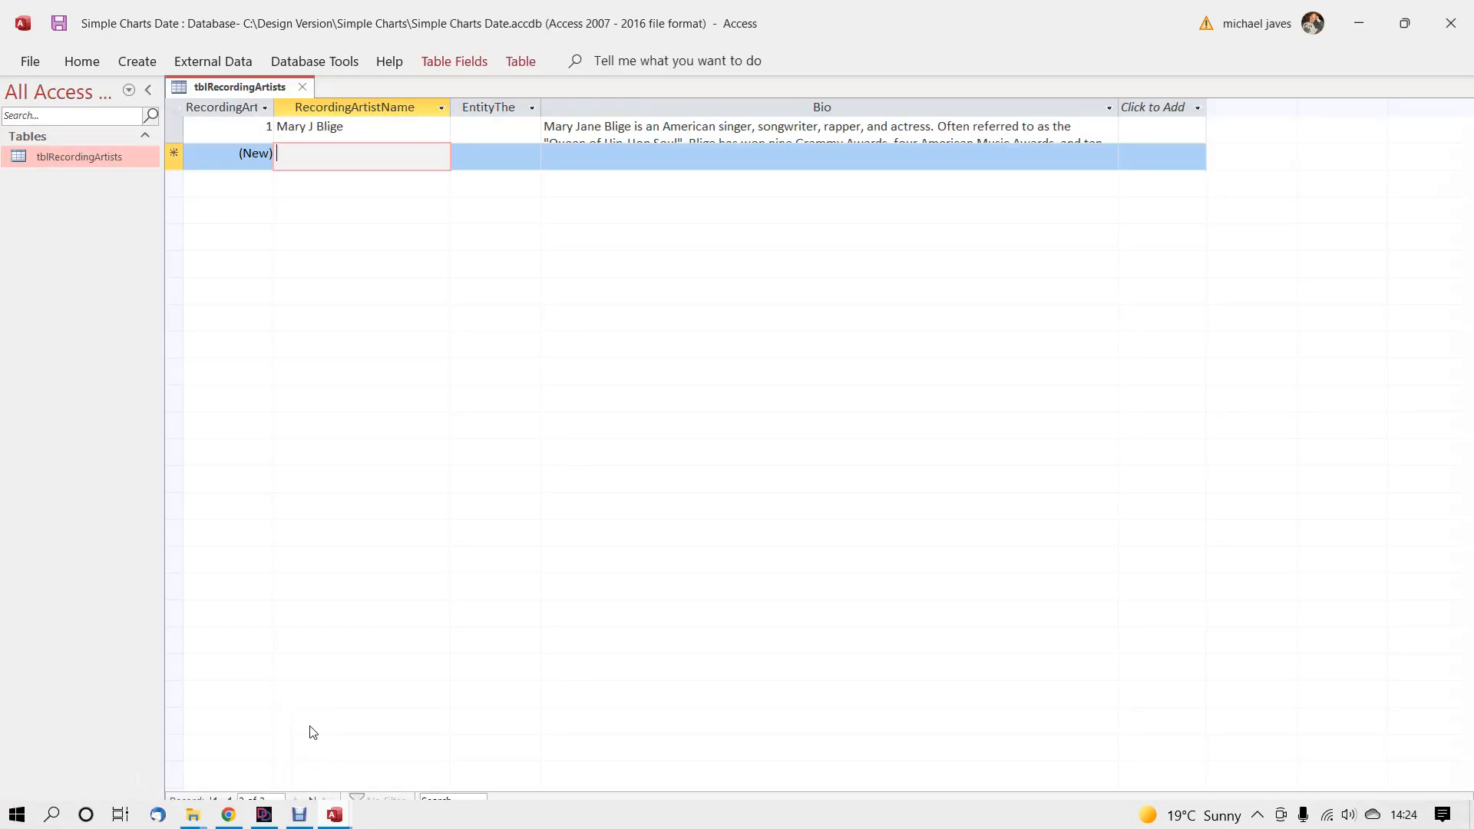
click(249, 125)
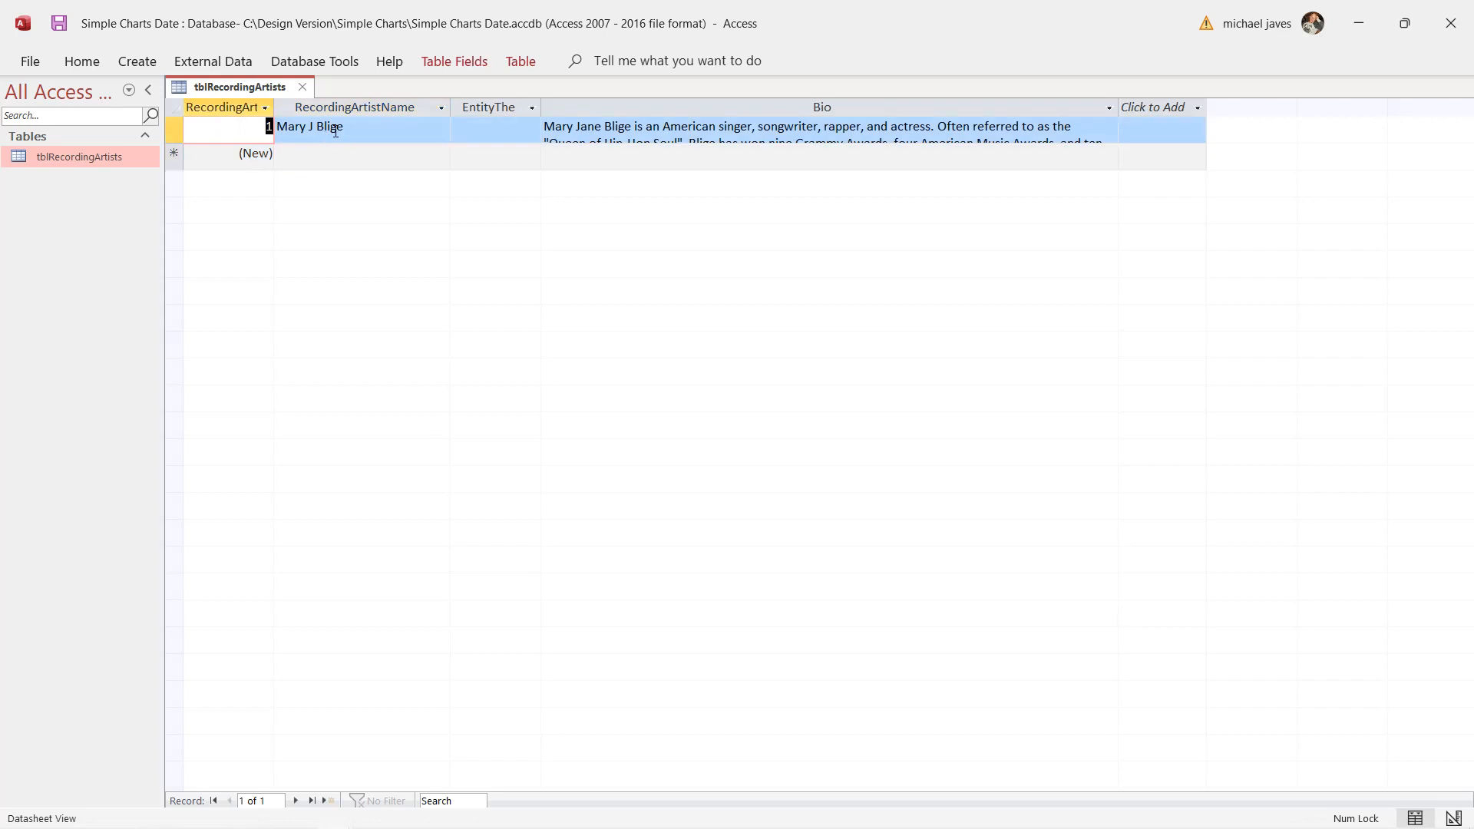
click(303, 162)
right_click(307, 158)
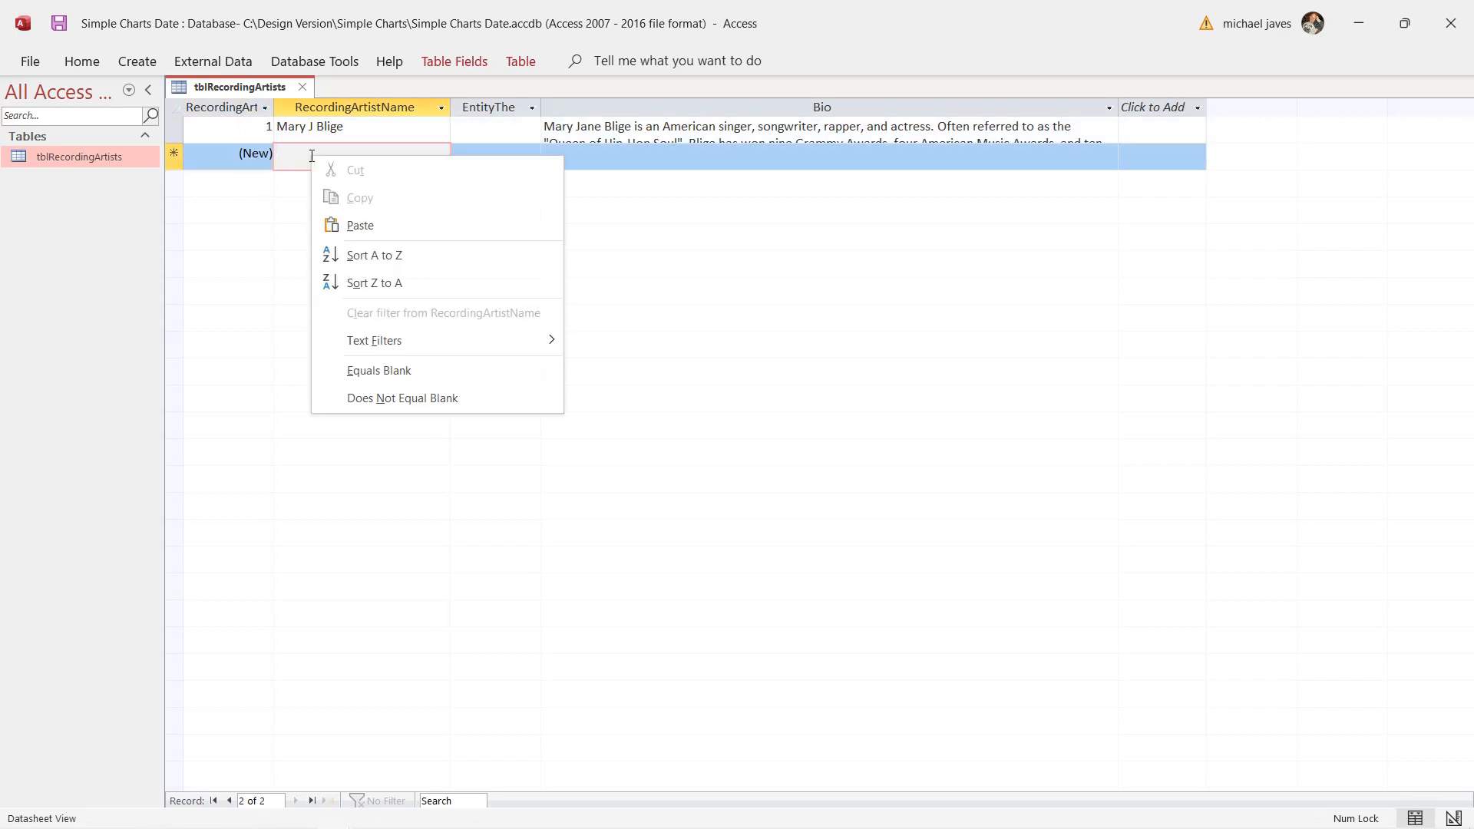
click(340, 225)
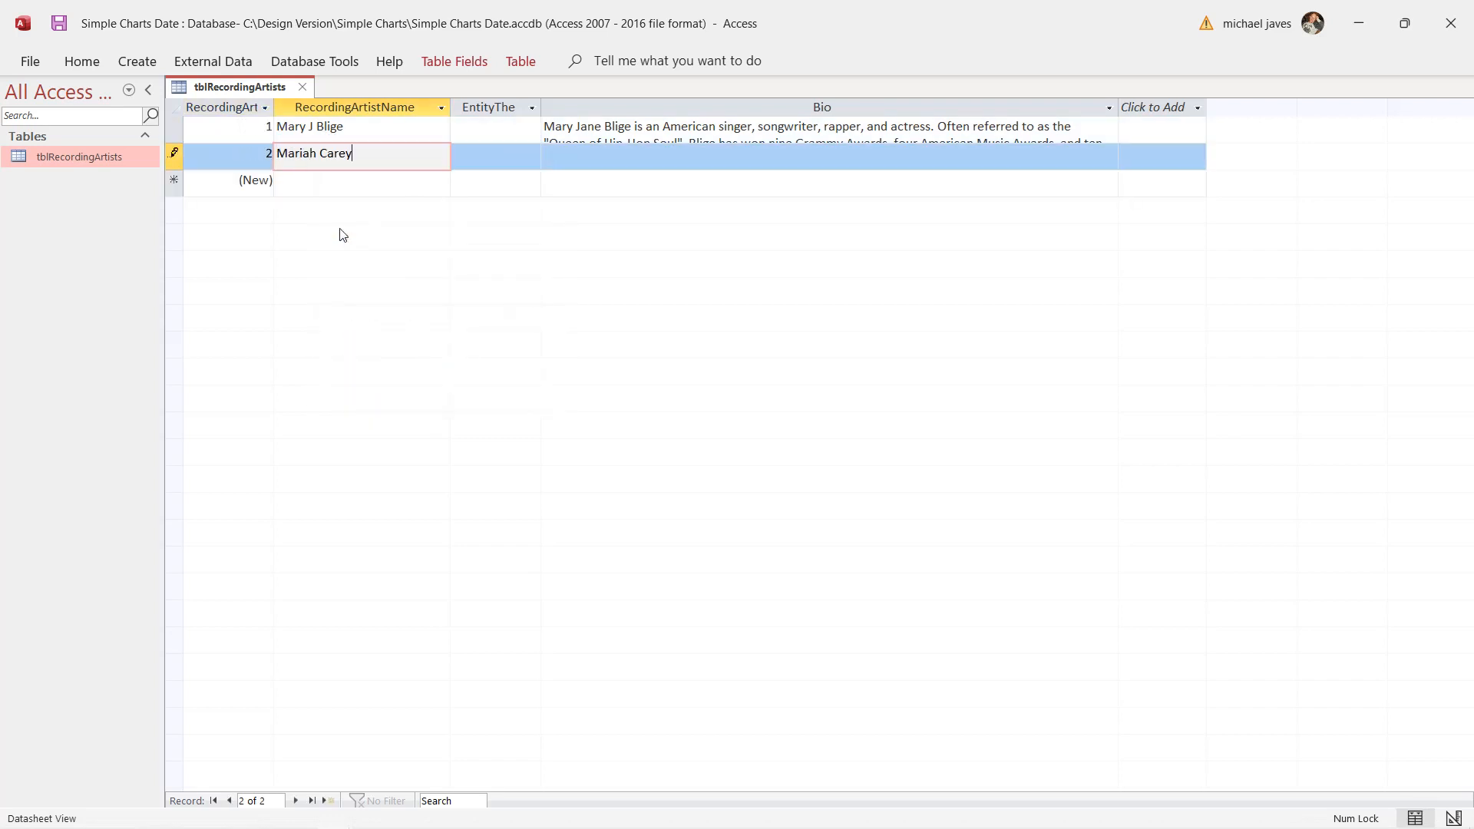
click(264, 156)
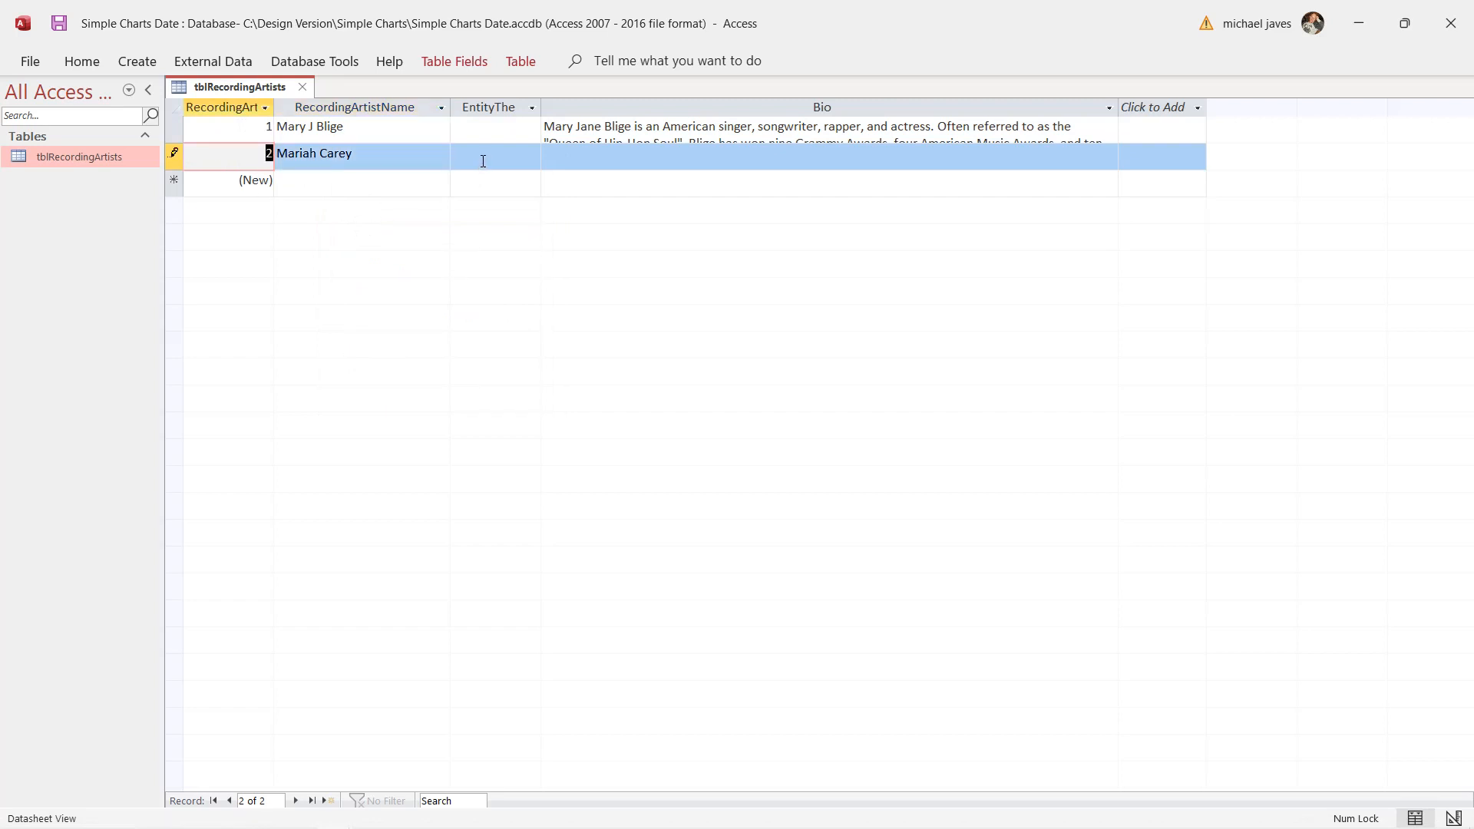
click(566, 155)
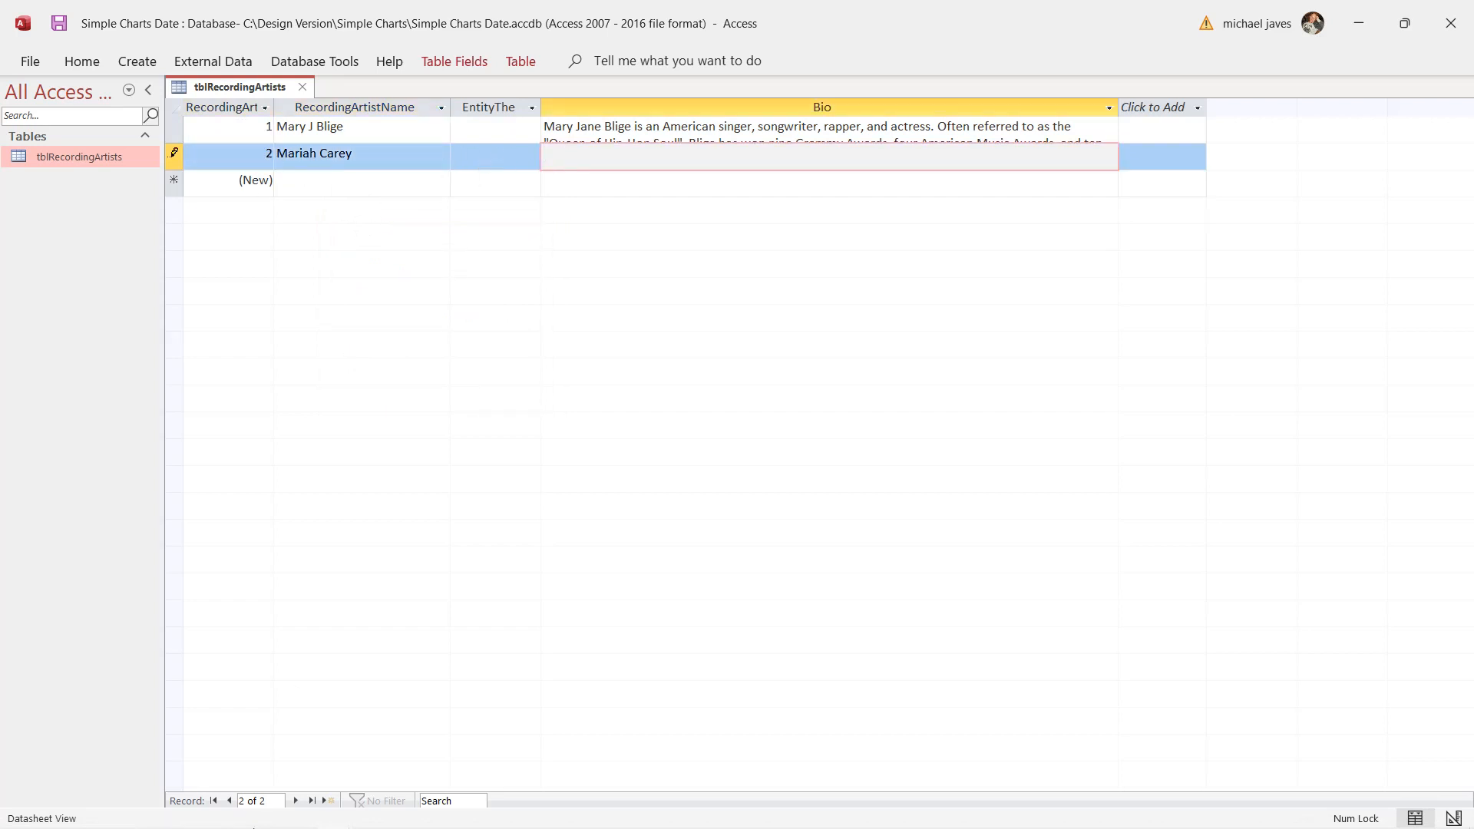
Switch to the Chart Tracker Elite 2525 application and close the Artists Recordings form showing Mary J. Blige
click(334, 818)
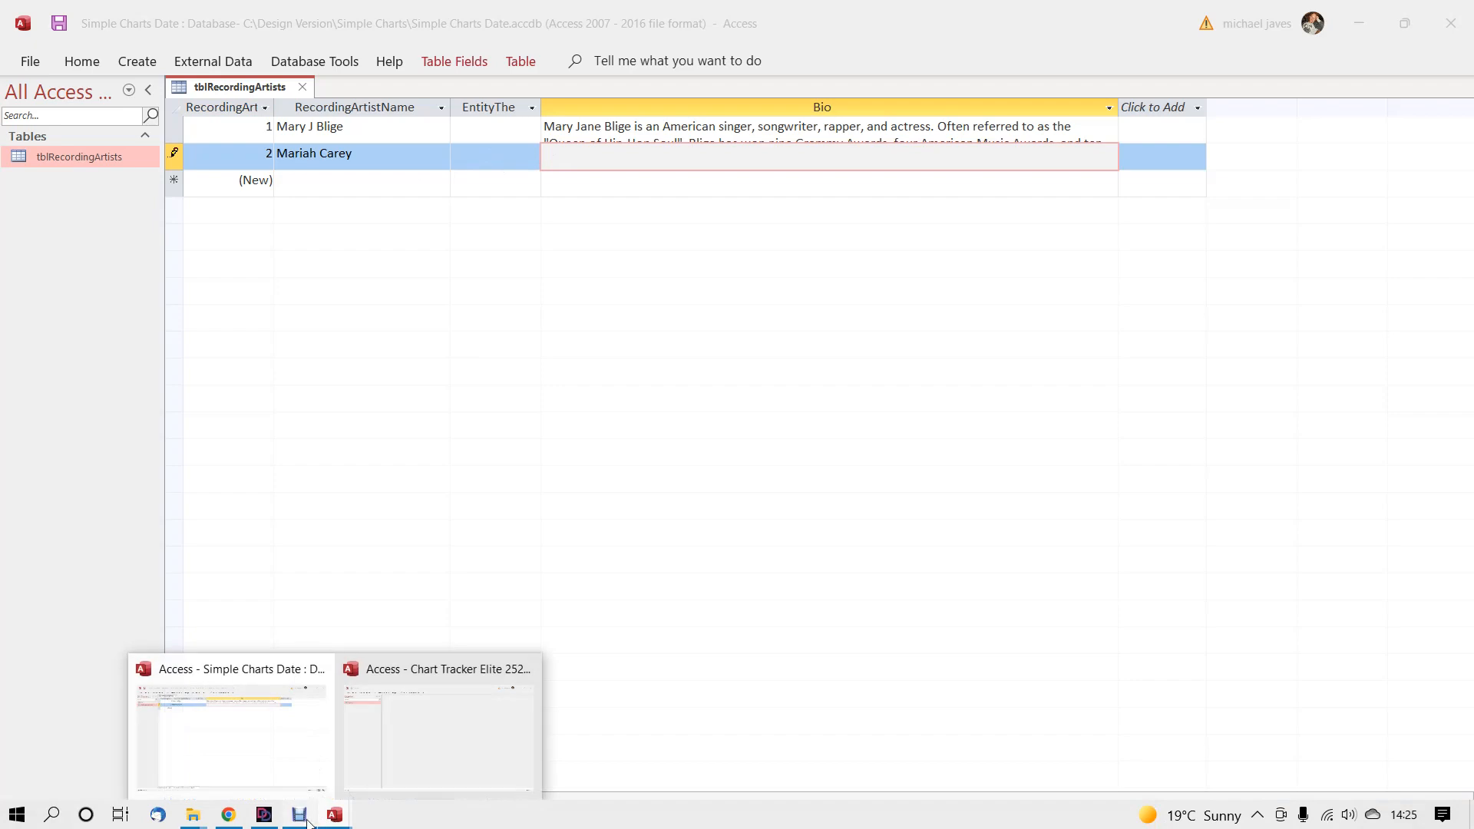
click(264, 815)
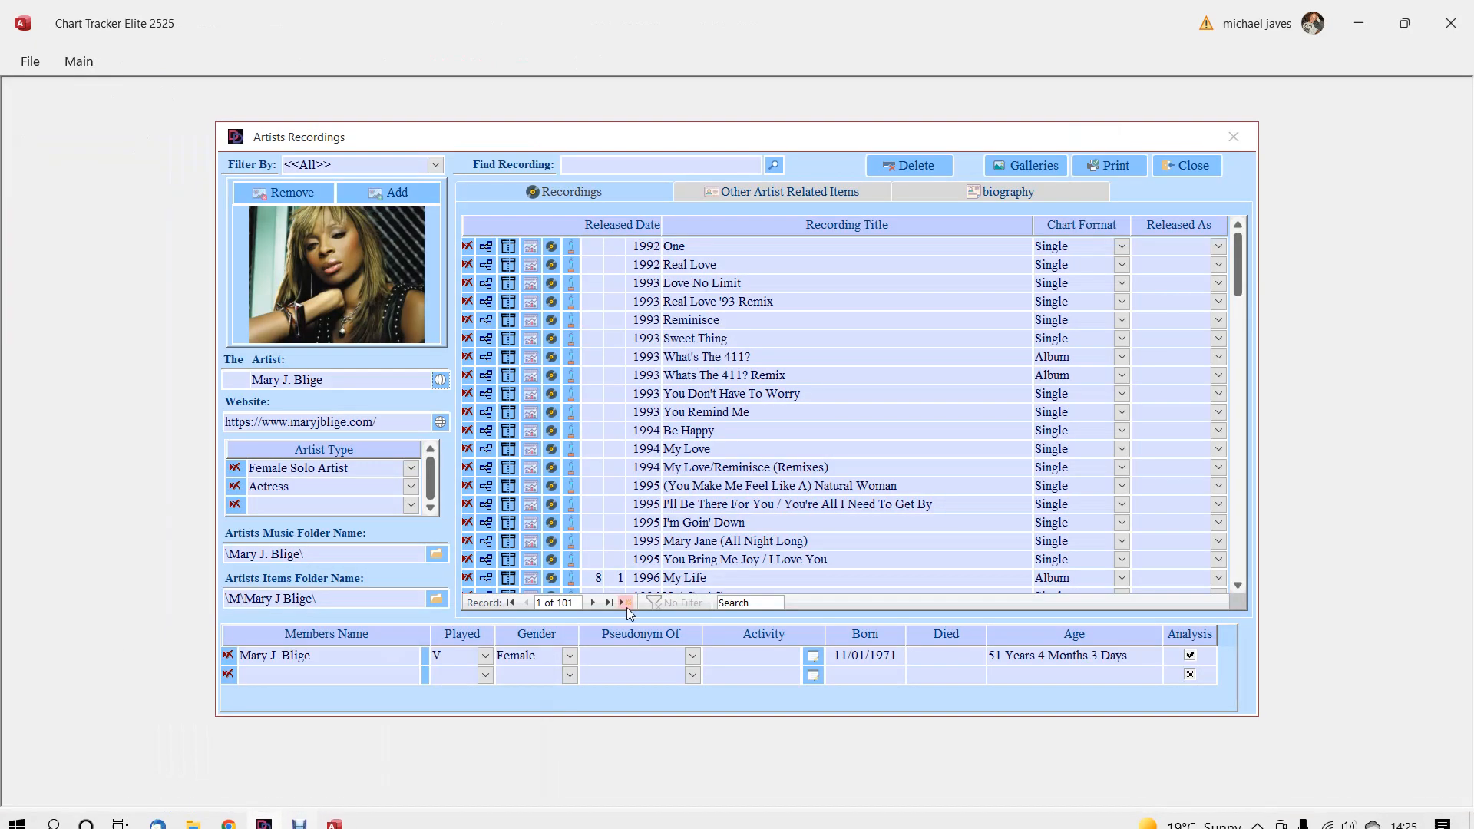
click(1182, 164)
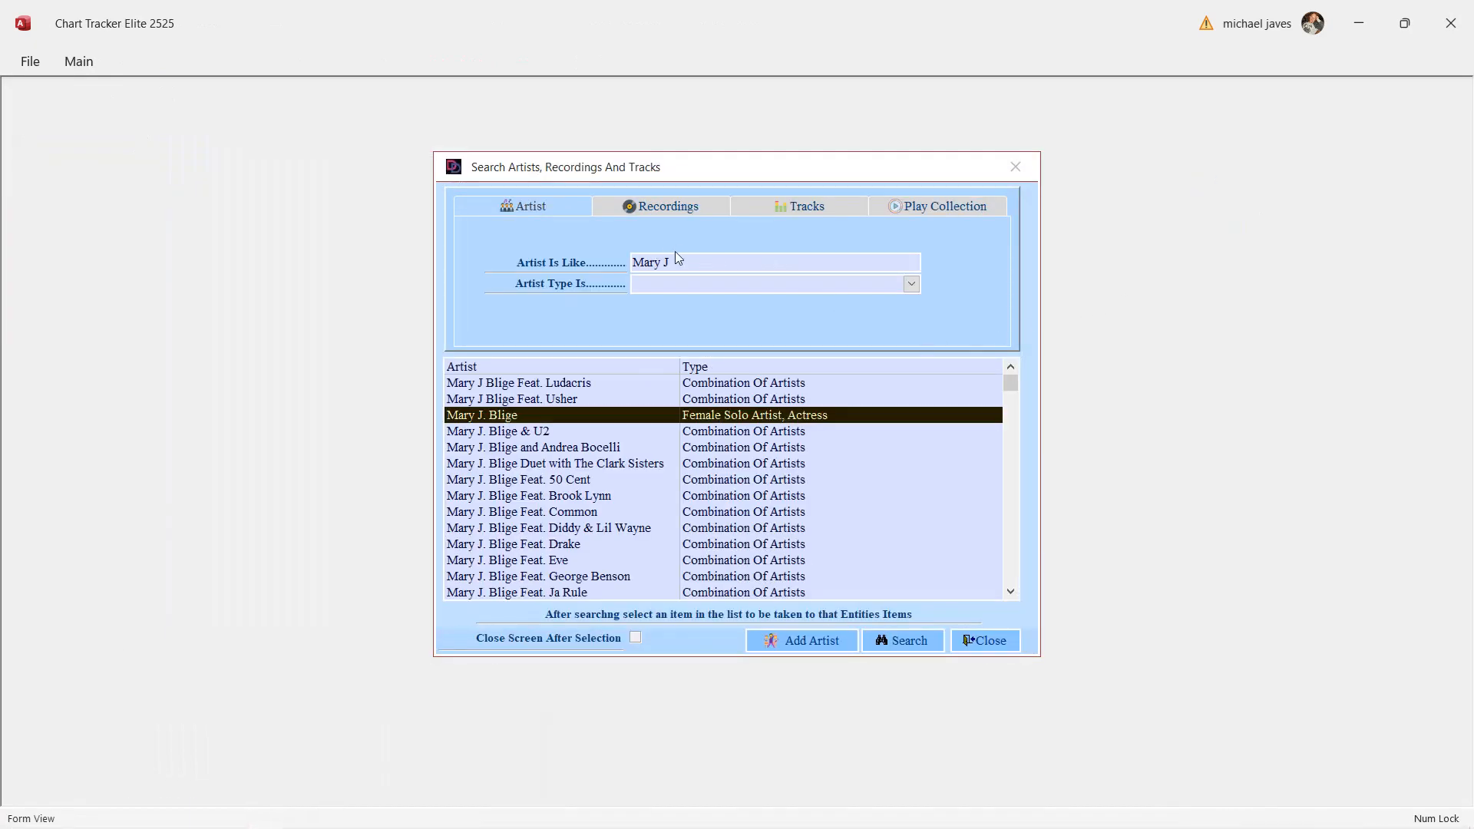
Replace the artist search text with the copied name Mariah Carey, run the search, and open her solo artist entry
drag(673, 262, 625, 267)
right_click(652, 263)
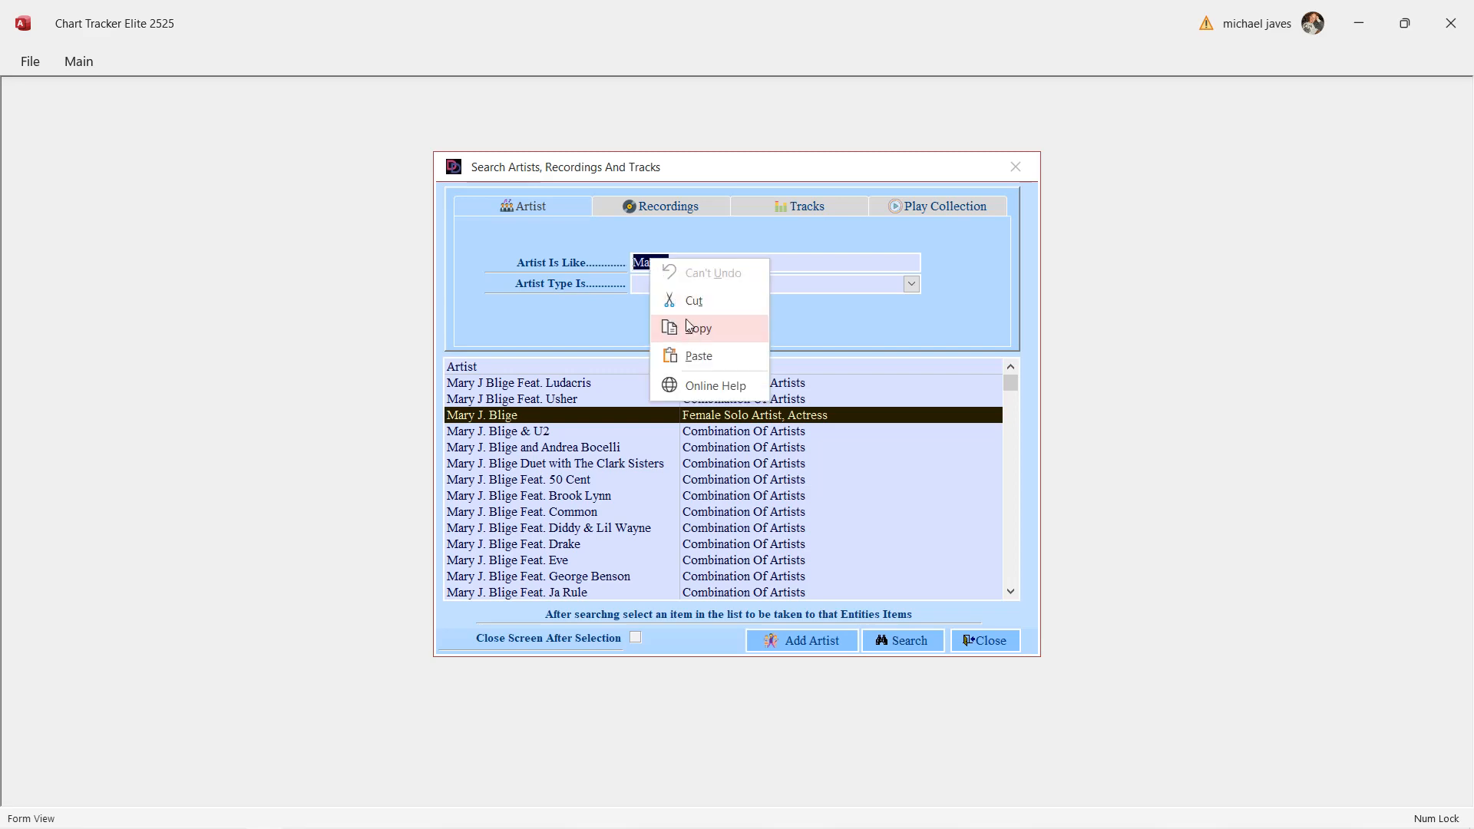
click(698, 357)
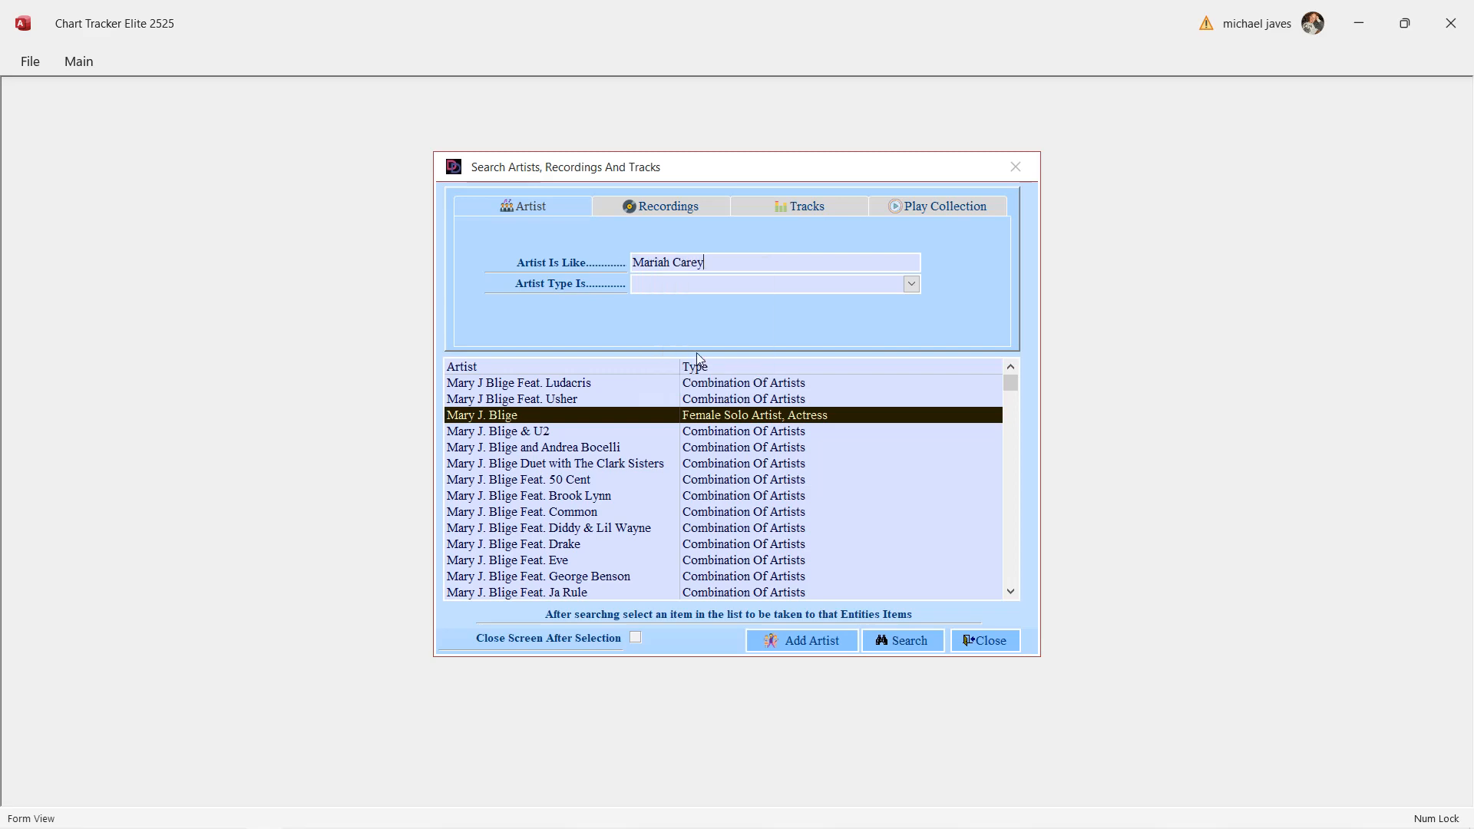
click(887, 635)
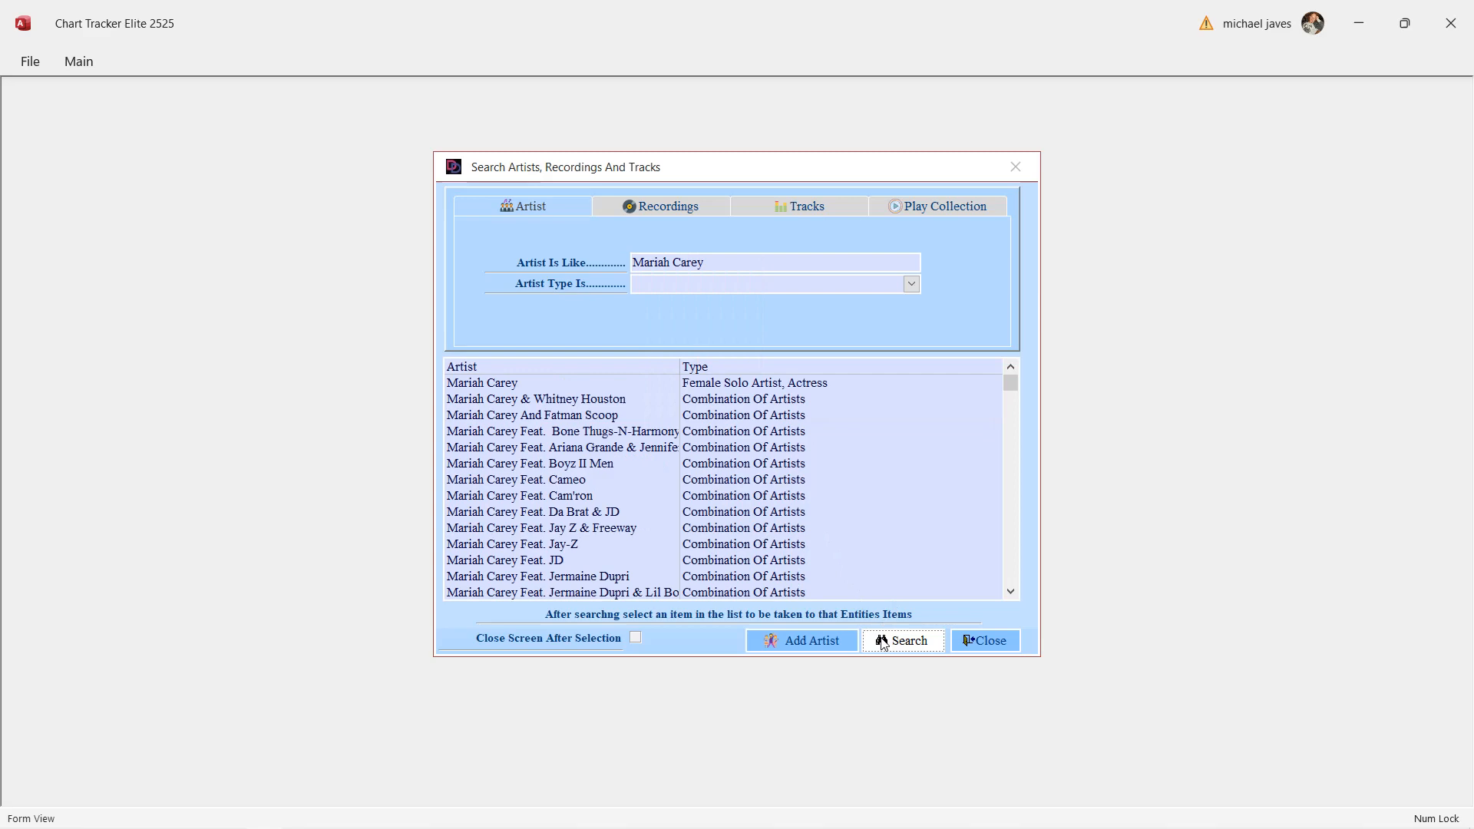
click(572, 386)
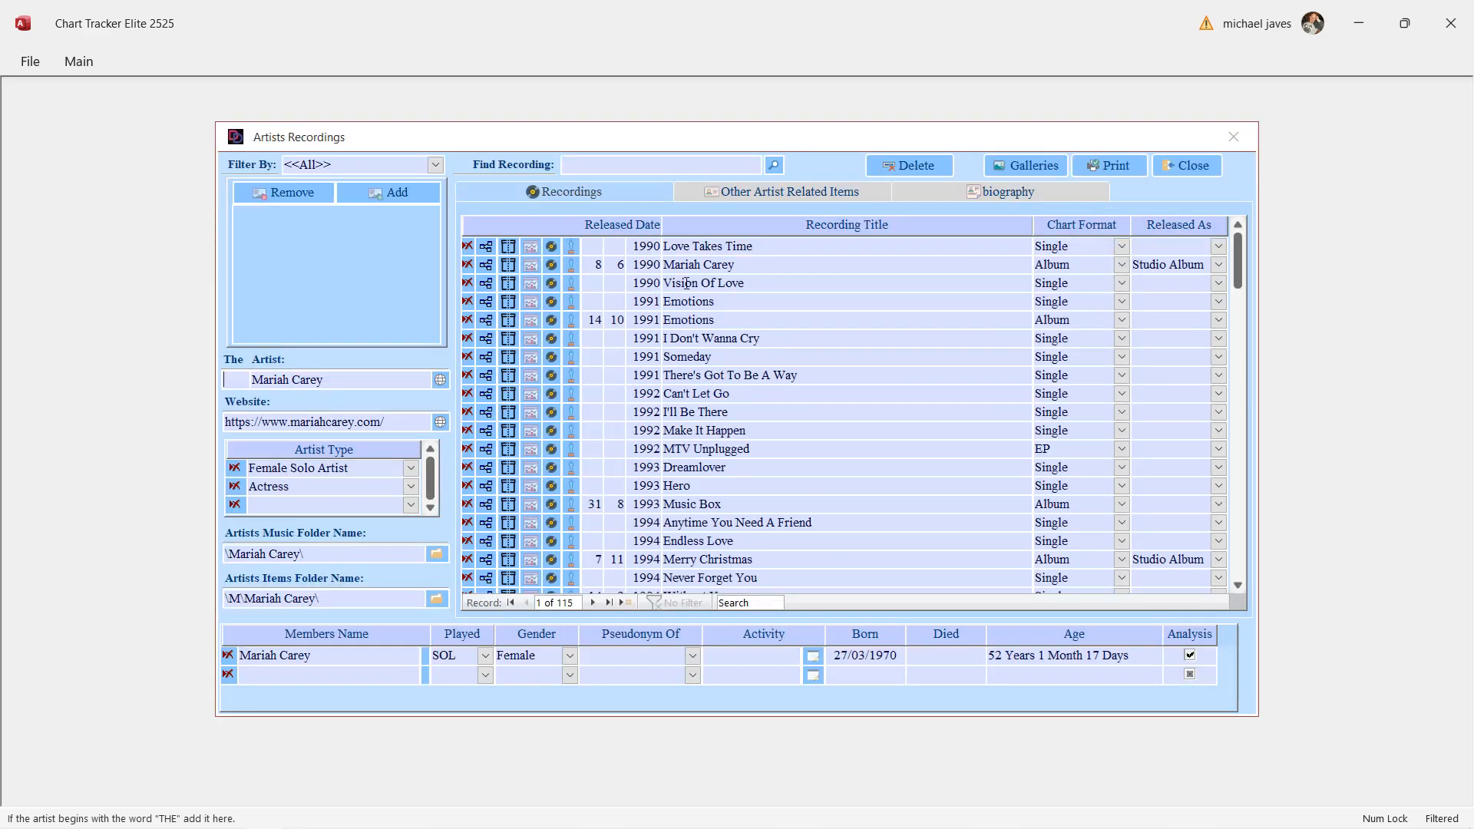
Launch the web search for Mariah Carey from her artist form and copy the biography paragraph from the Google results
click(440, 380)
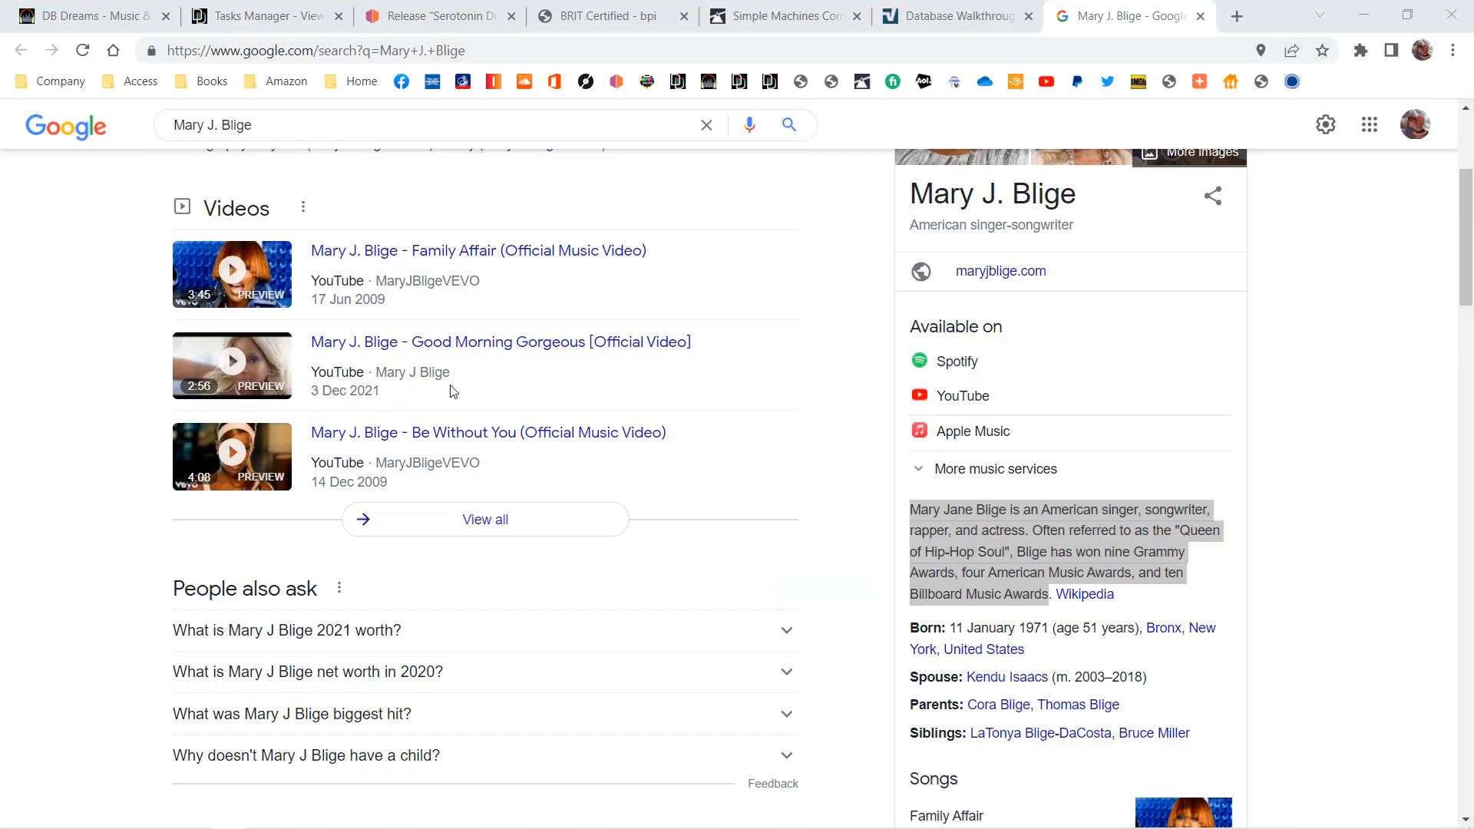
scroll(884, 513, down, 8)
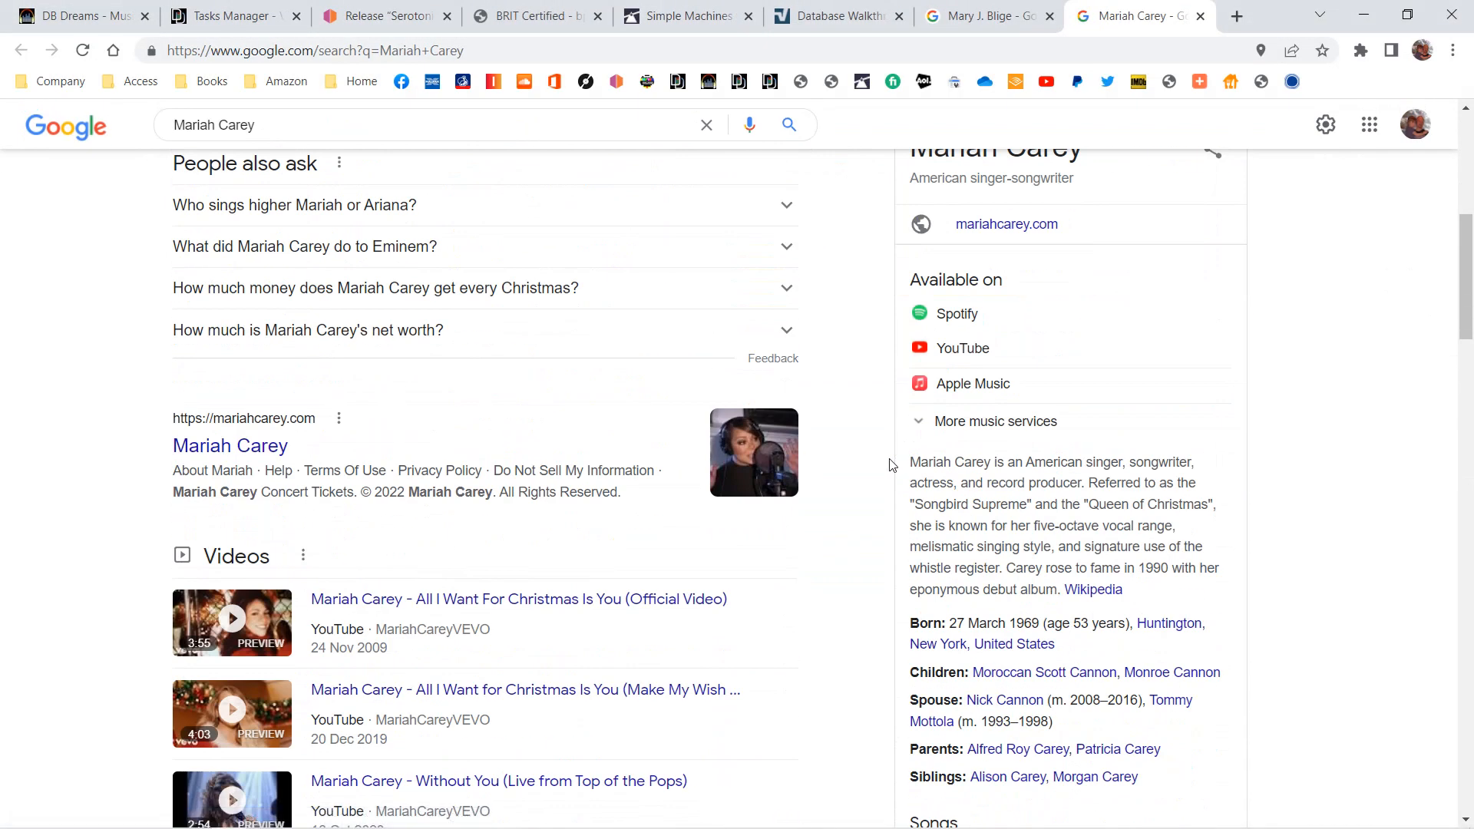
scroll(885, 513, down, 1)
drag(913, 369, 1060, 489)
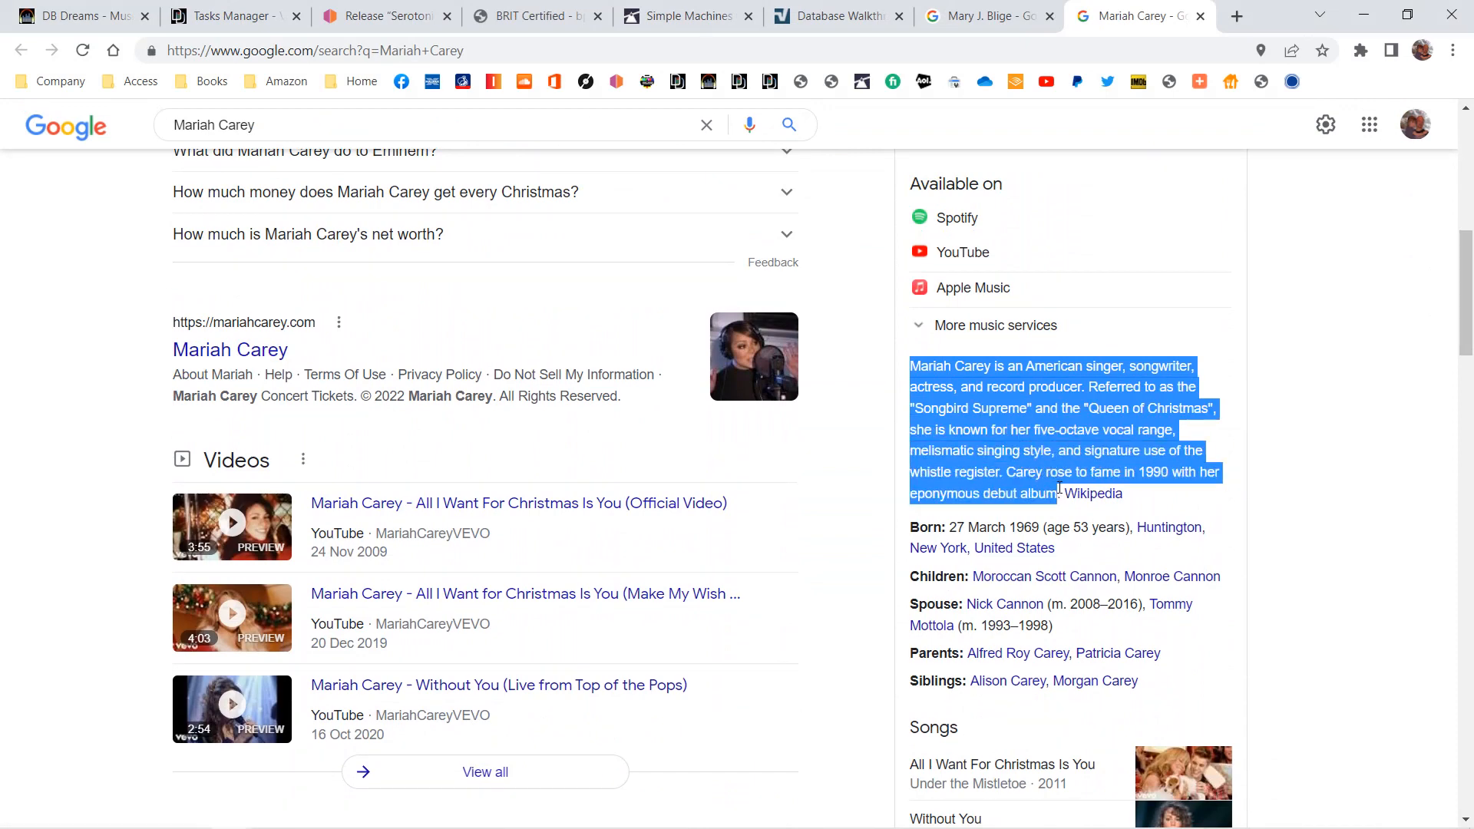
right_click(1059, 491)
click(1075, 505)
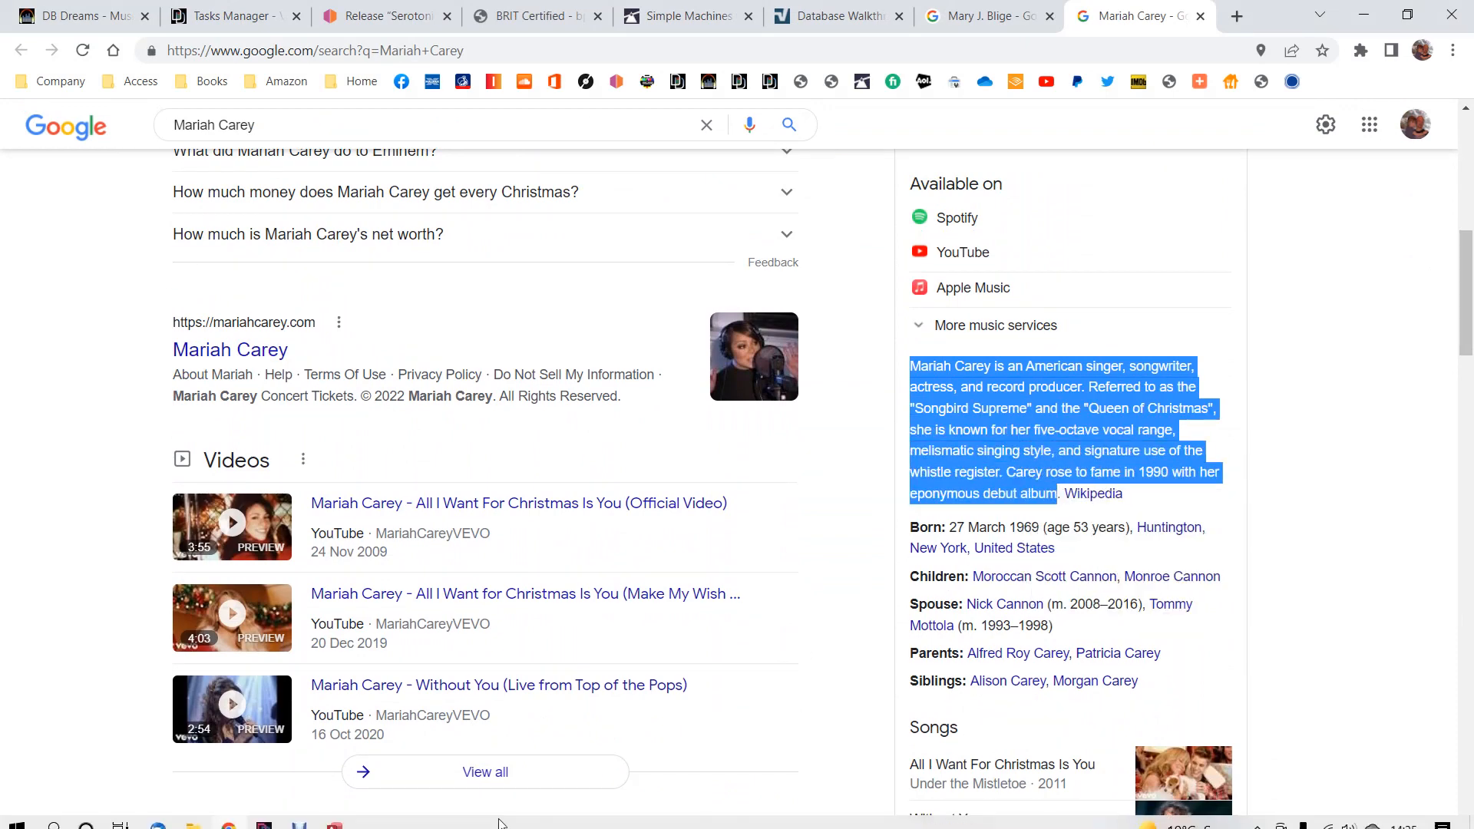
Return to the Simple Charts database, paste the biography into Mariah Carey's Bio field, and commit the record
click(334, 815)
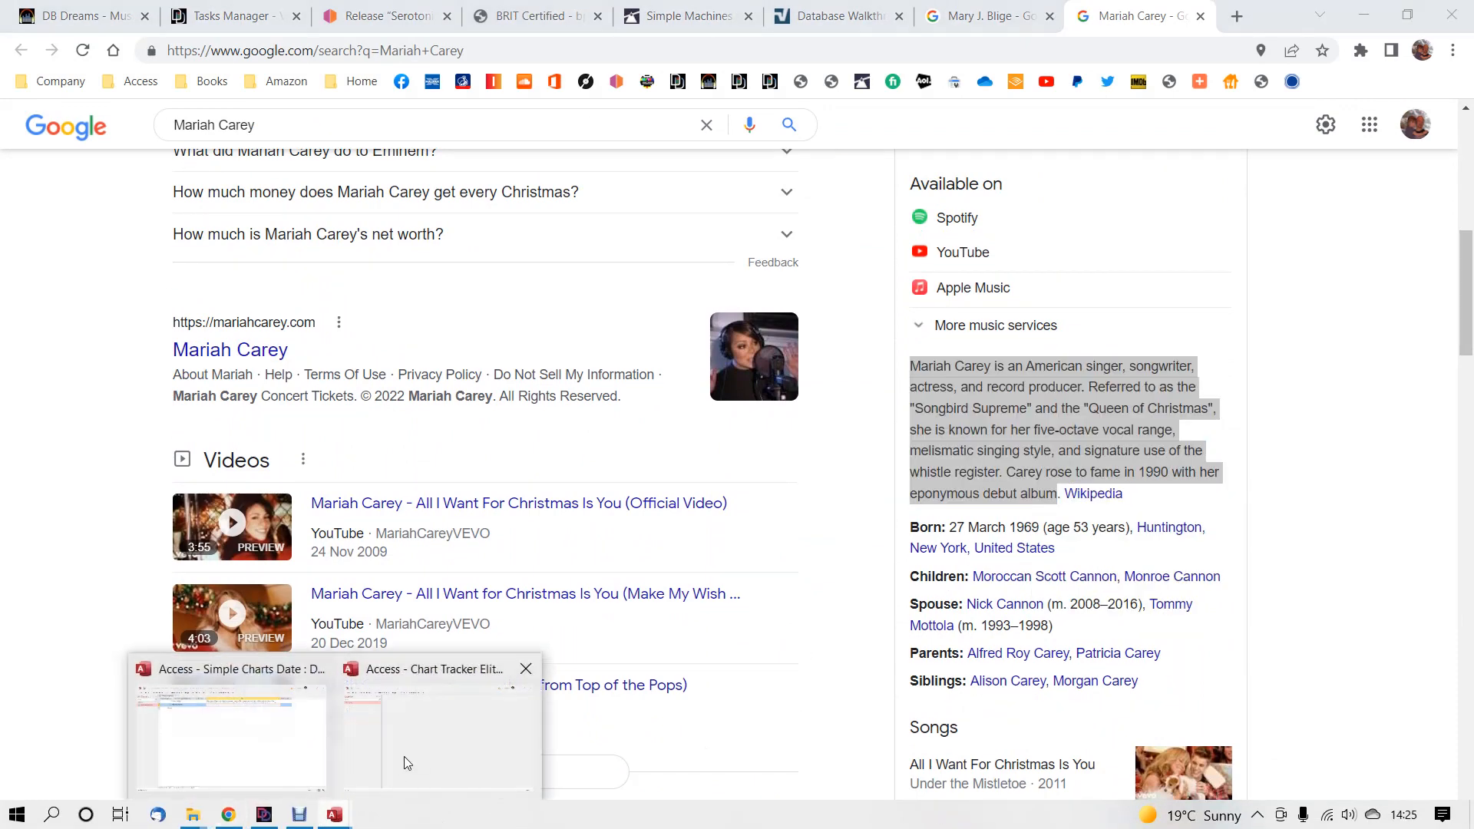
click(276, 753)
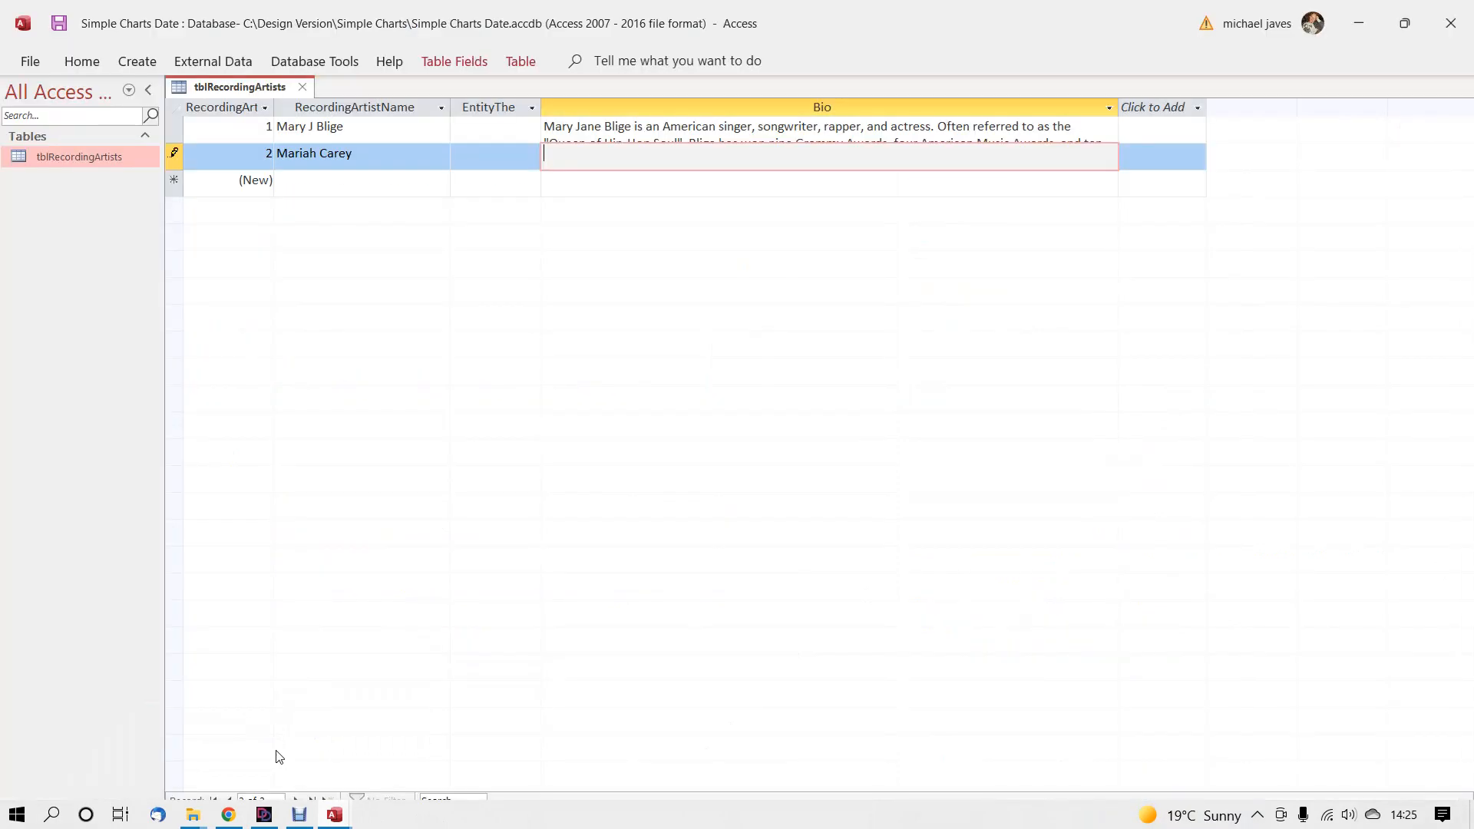
right_click(561, 158)
click(600, 227)
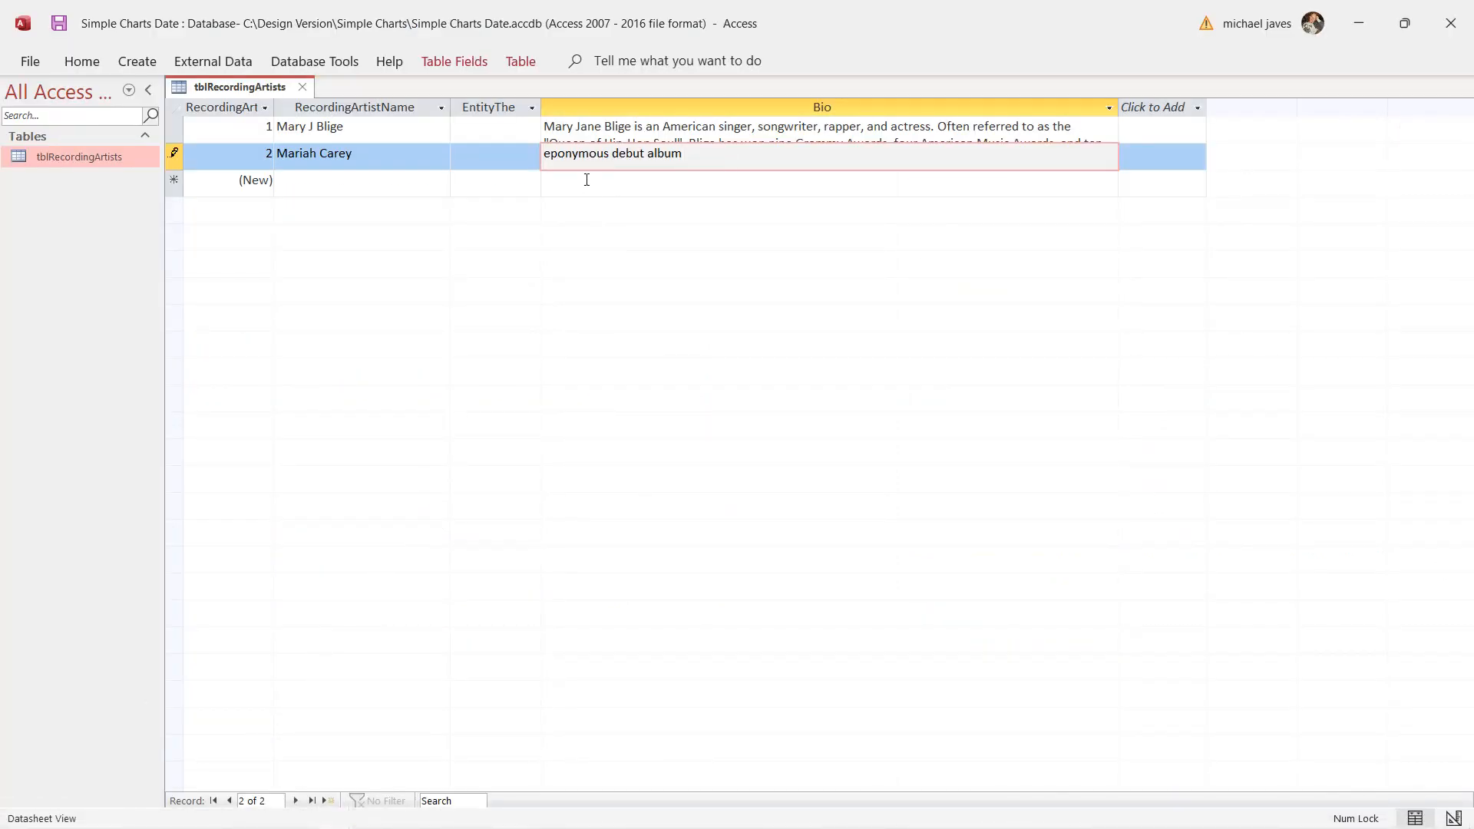
click(578, 183)
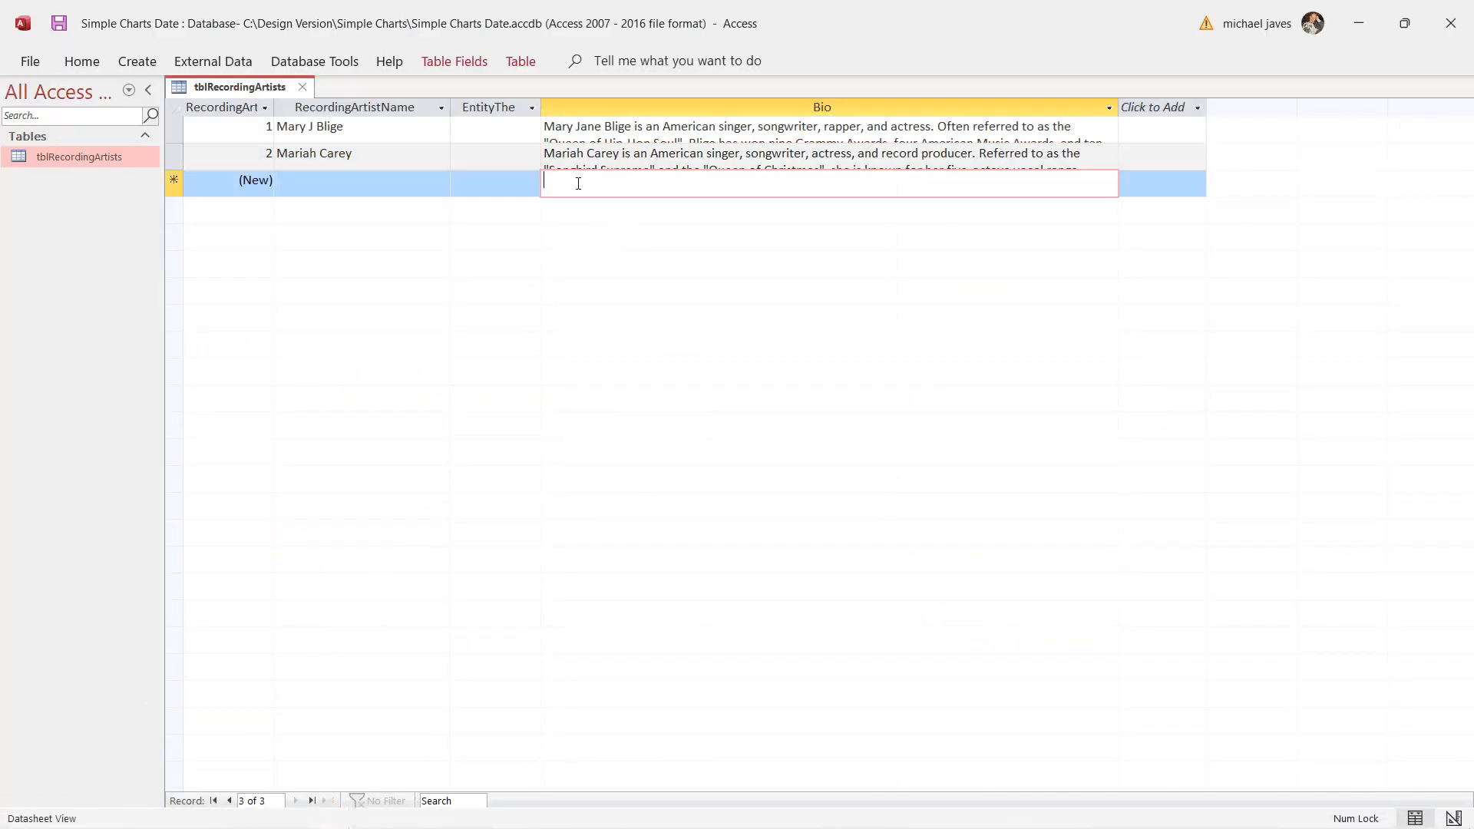
Shrink the datasheet rows to a single text line and close tblRecordingArtists, saving the layout changes
double_click(177, 166)
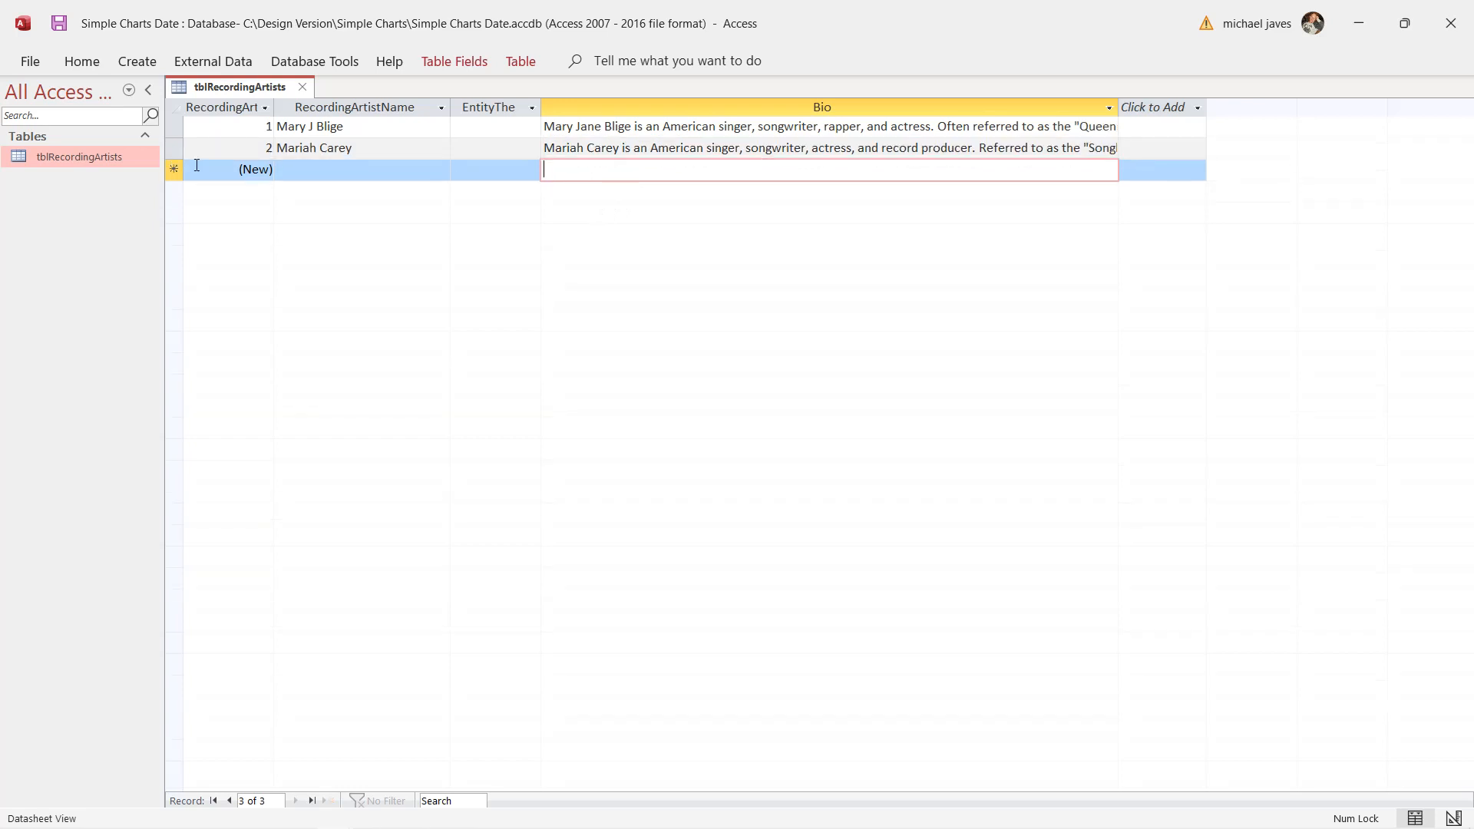
click(301, 88)
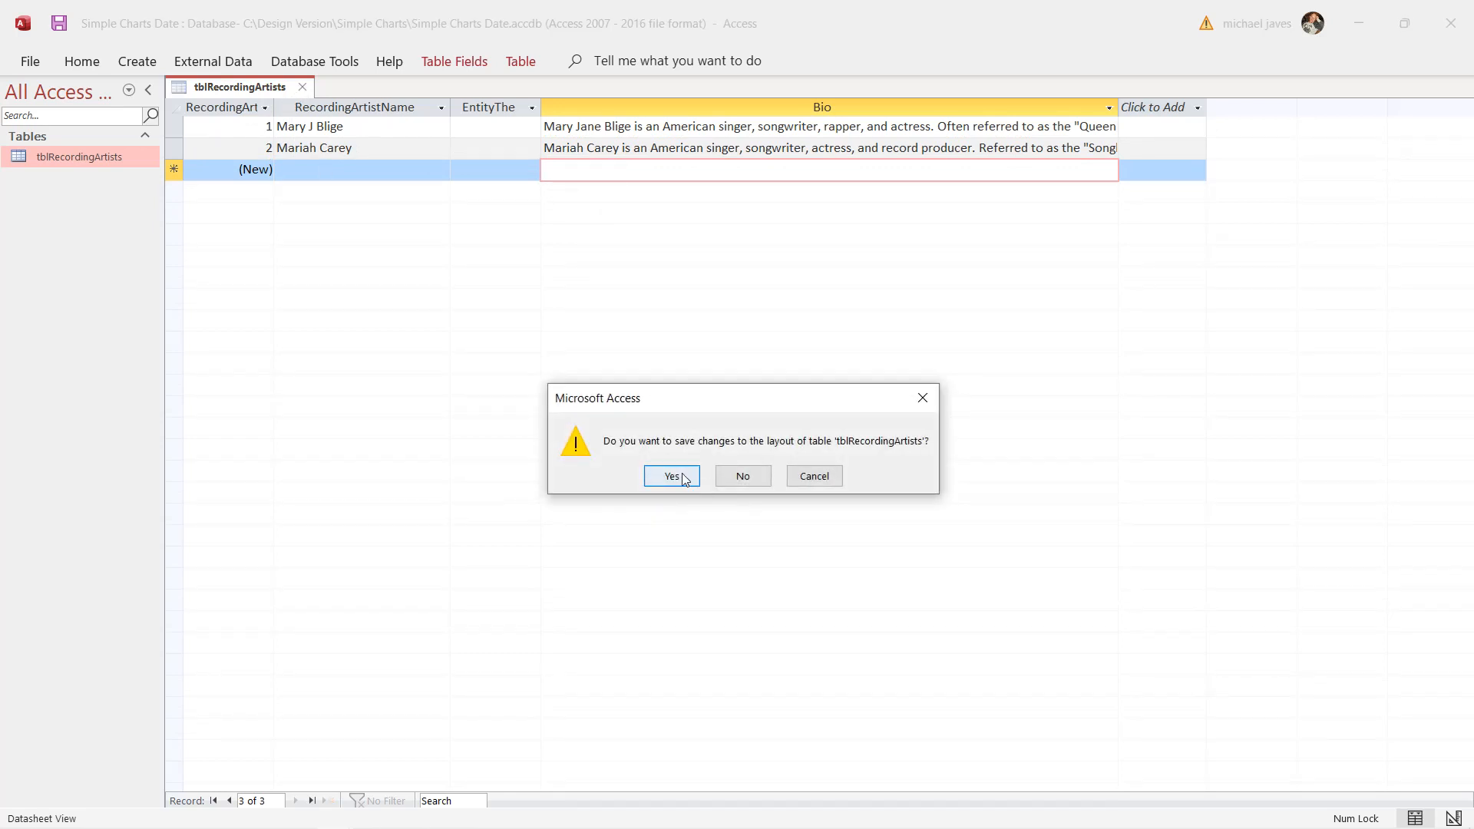
click(672, 476)
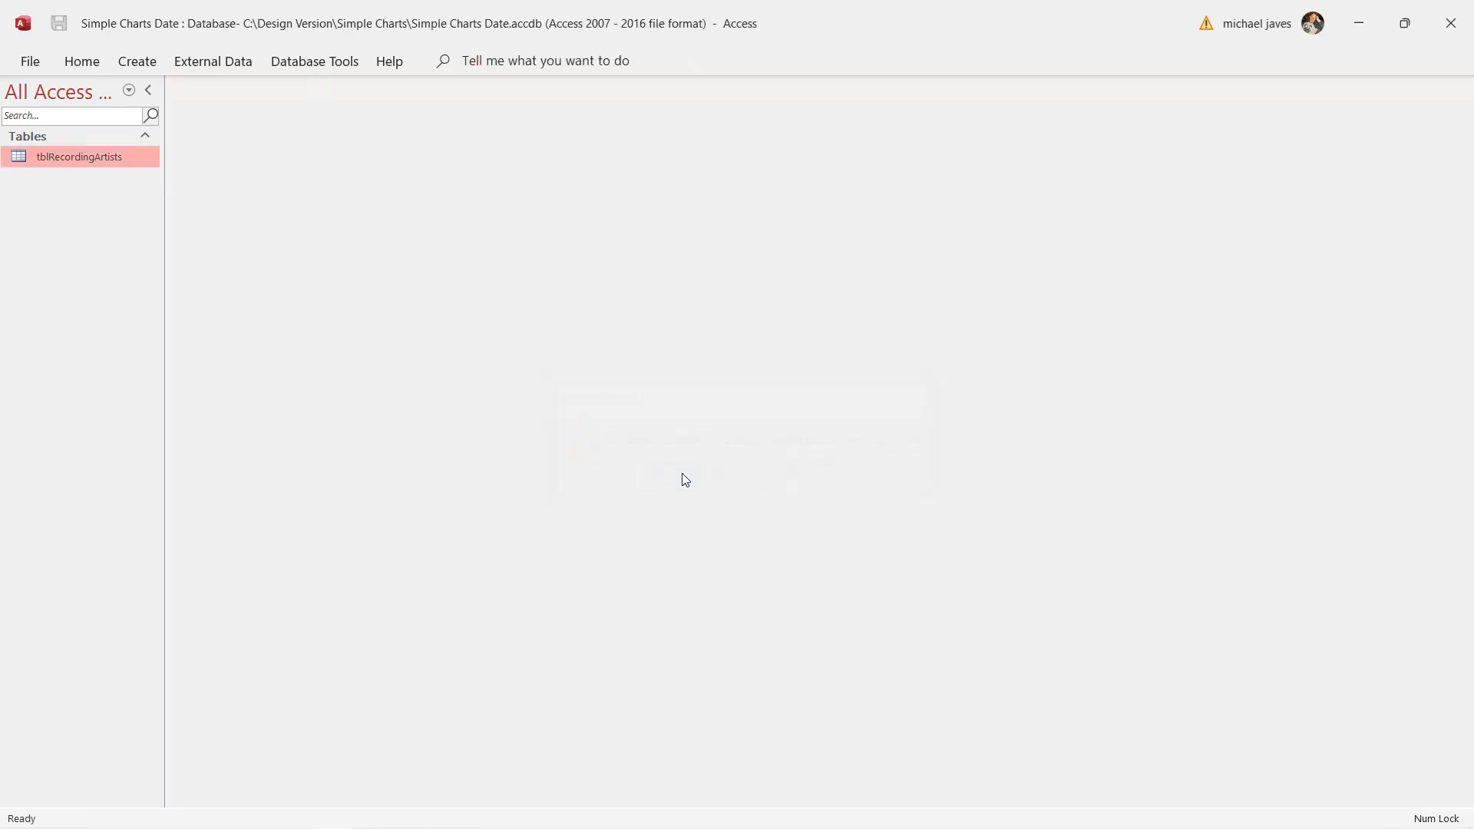
Minimize the database window and switch to the Database Walkthrough page in Chrome to examine the table relationship diagram
click(1359, 23)
click(820, 528)
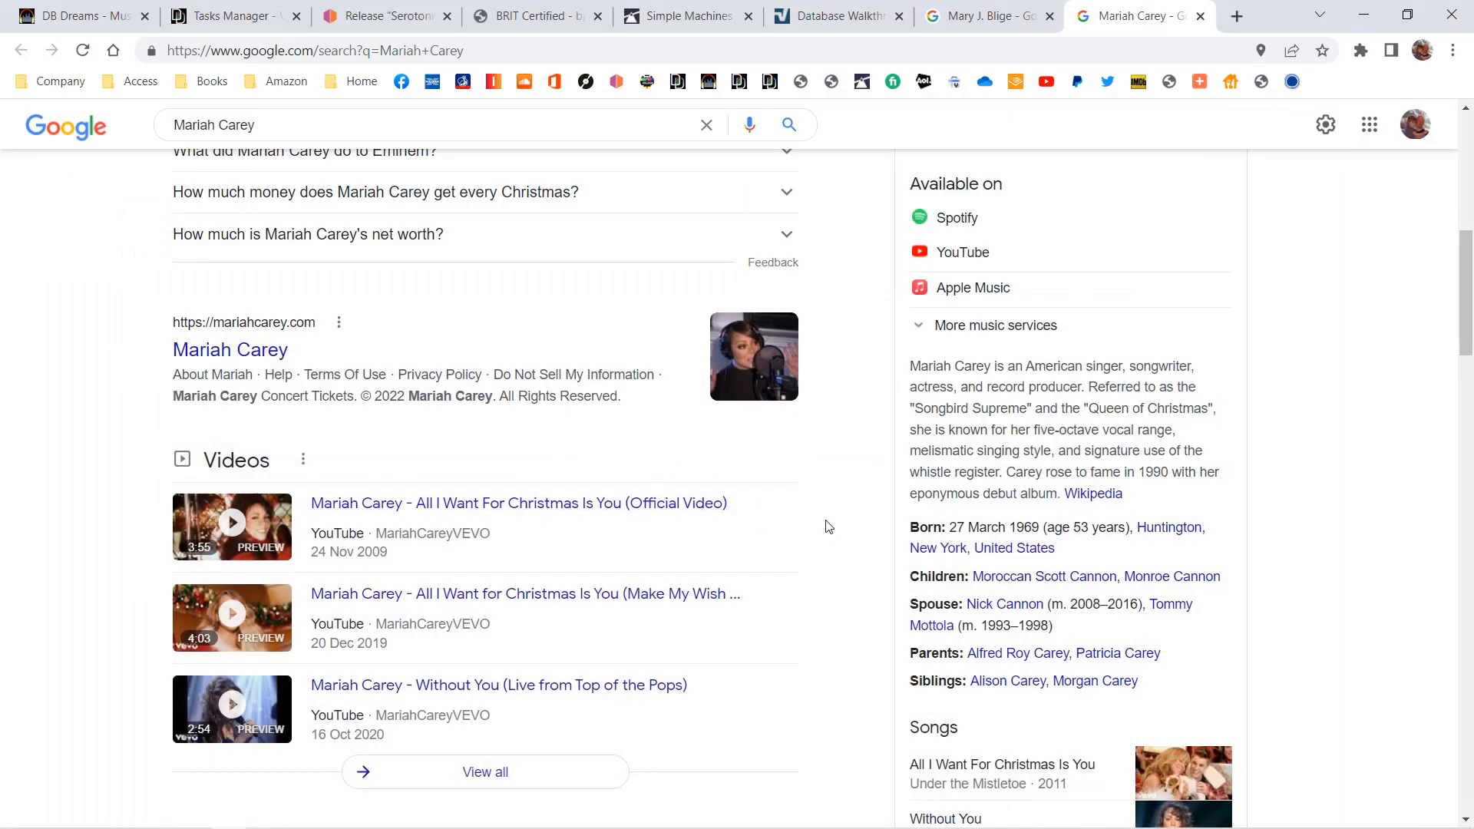
click(837, 28)
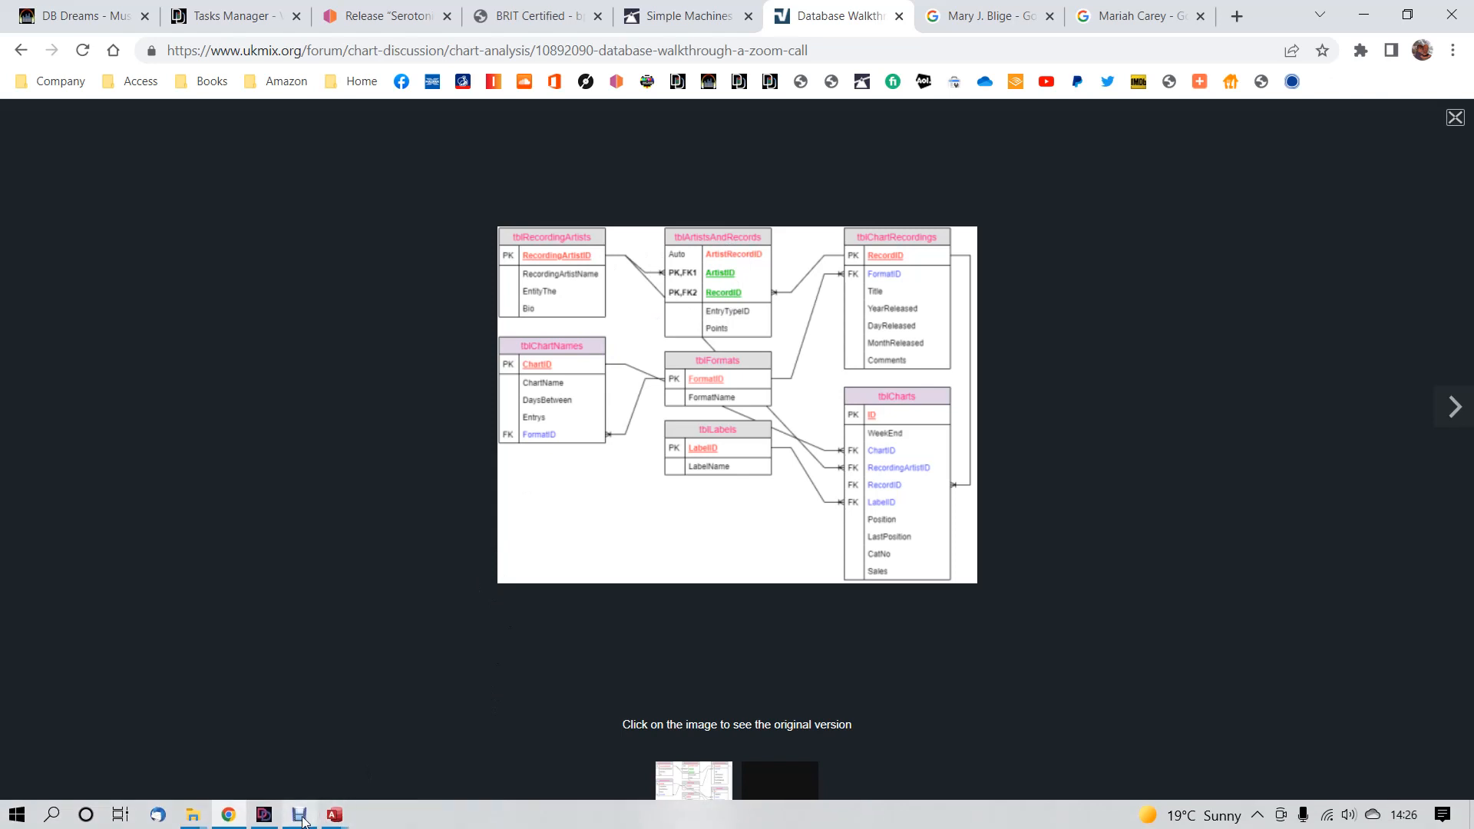
click(301, 815)
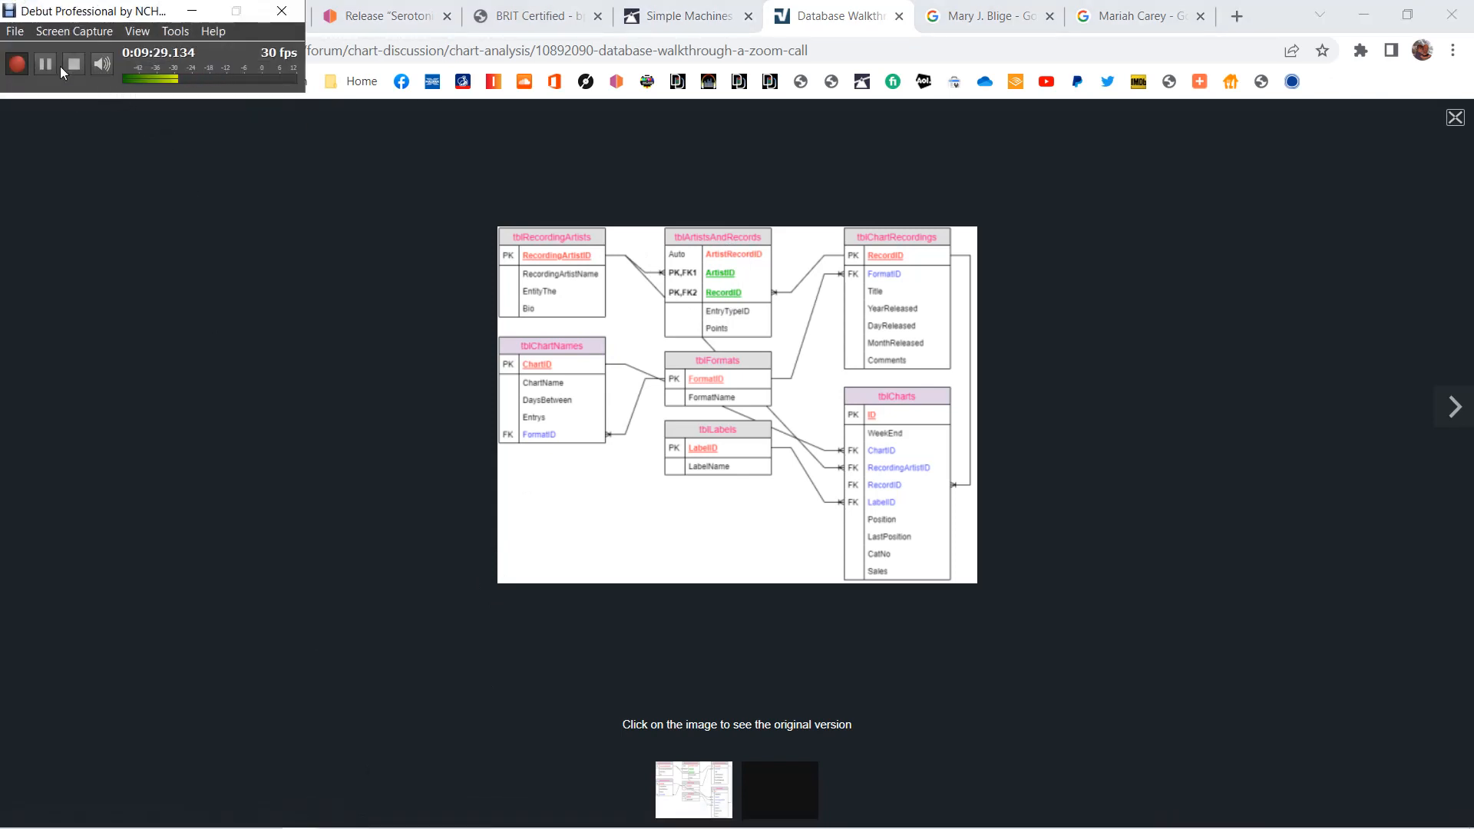